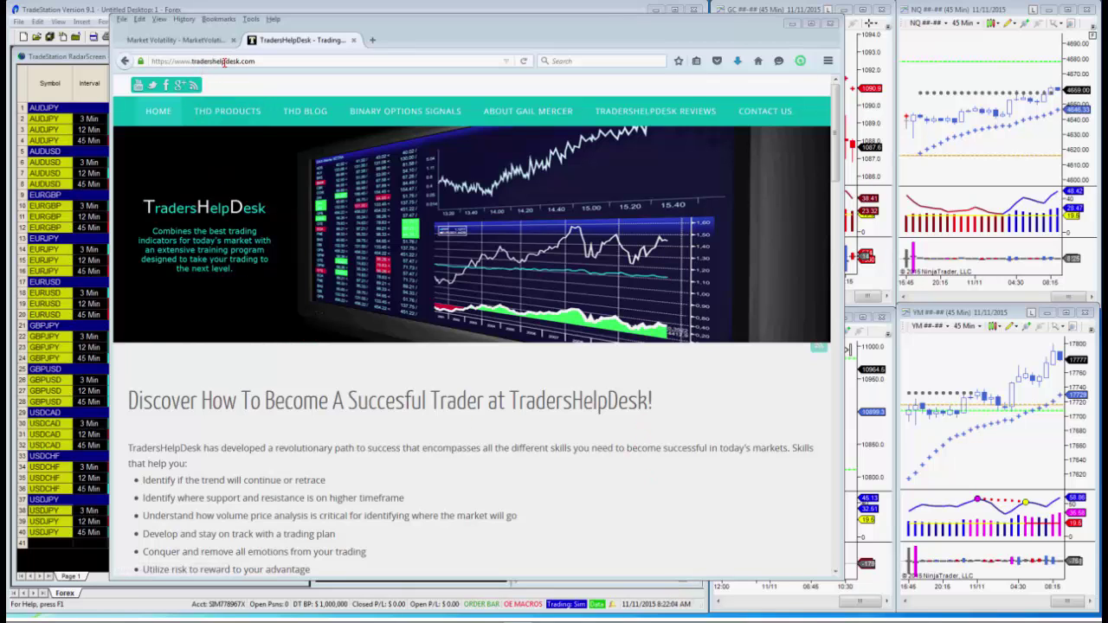
- Open the THD Blog from the TradersHelpDesk site, look through its article tiles, and minimize the browser
click(308, 117)
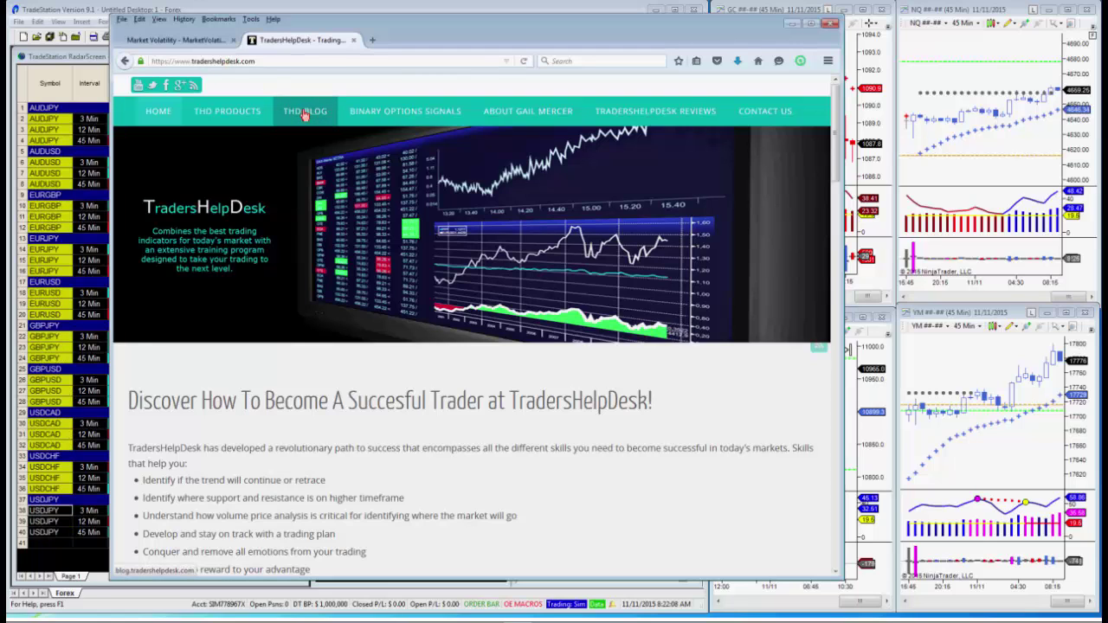
click(305, 115)
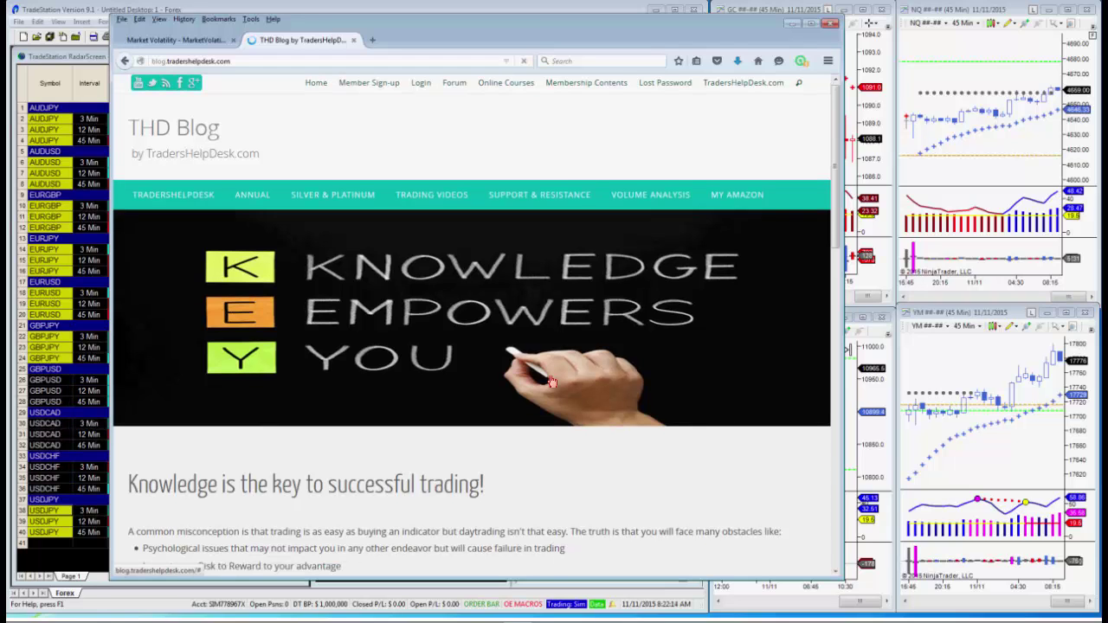
scroll(551, 381, down, 8)
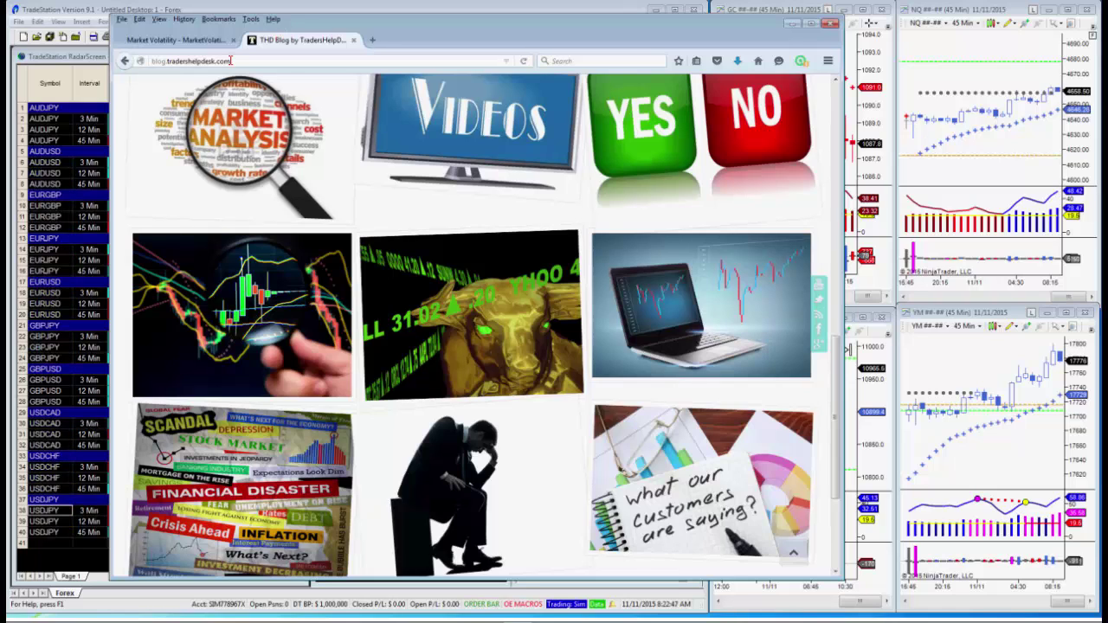
click(793, 26)
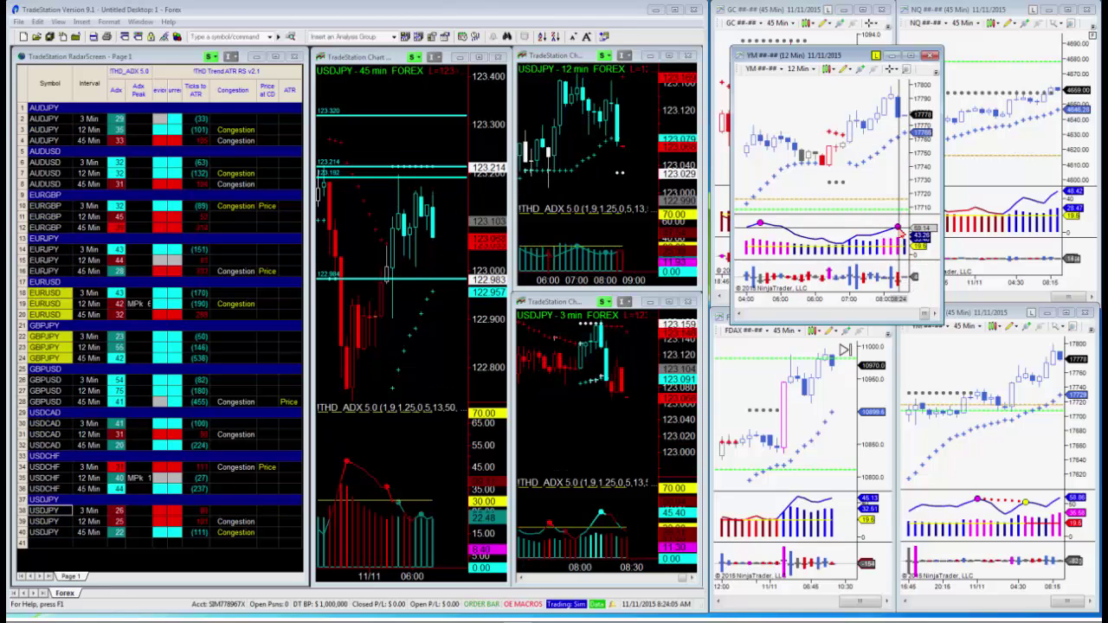
- Draw a horizontal line just below the recent highs on the YM 12 Min chart, make it solid, and move the chart window away
click(846, 70)
click(860, 177)
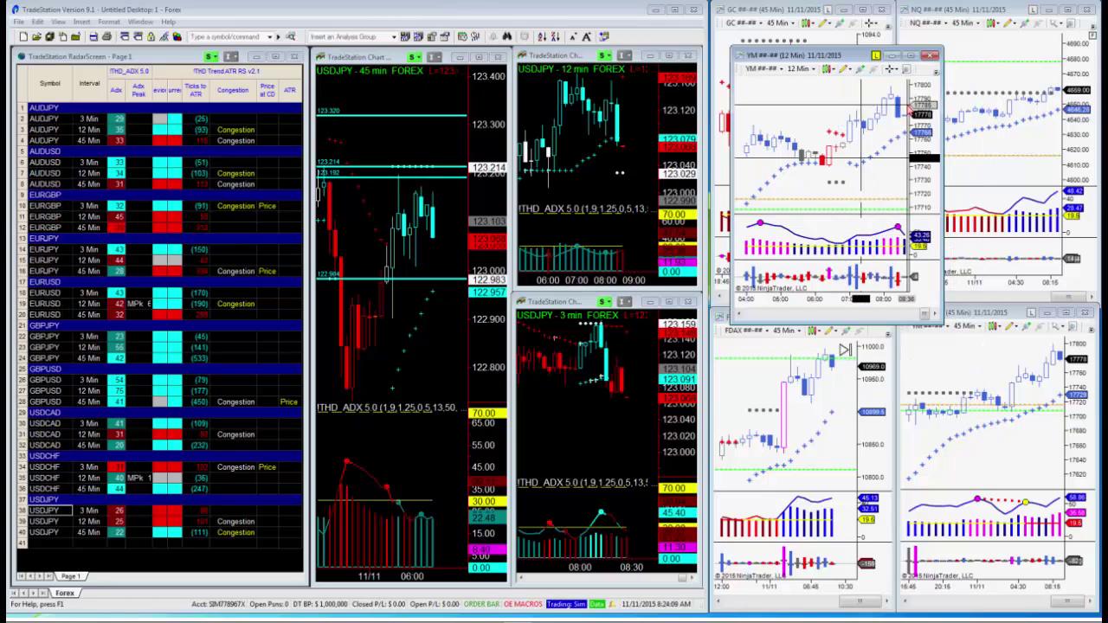
double_click(896, 102)
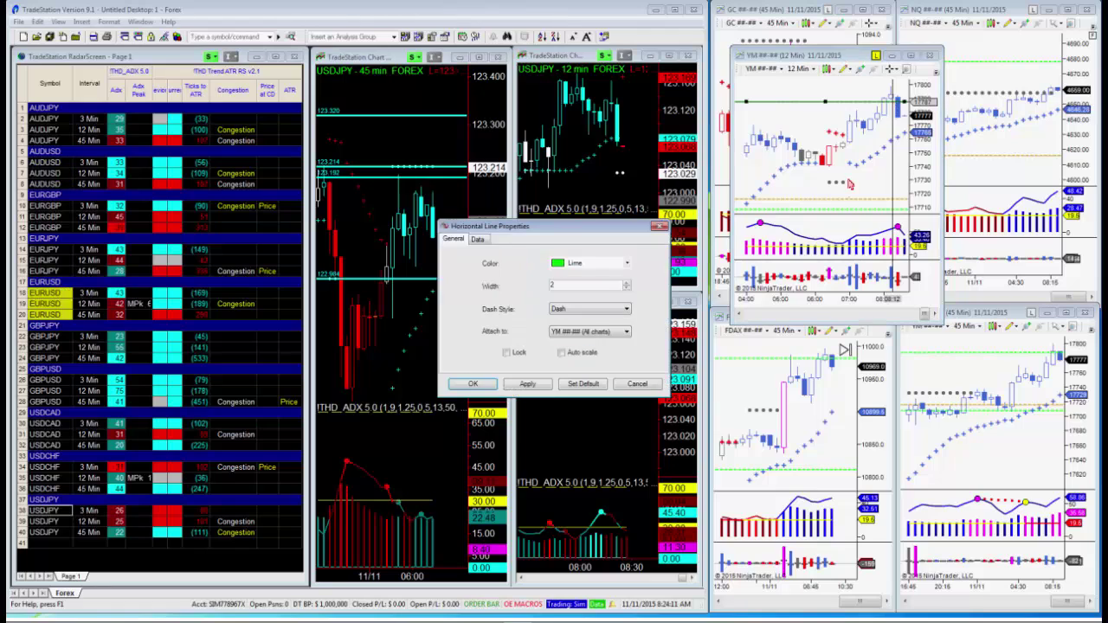
click(589, 308)
click(571, 318)
click(472, 386)
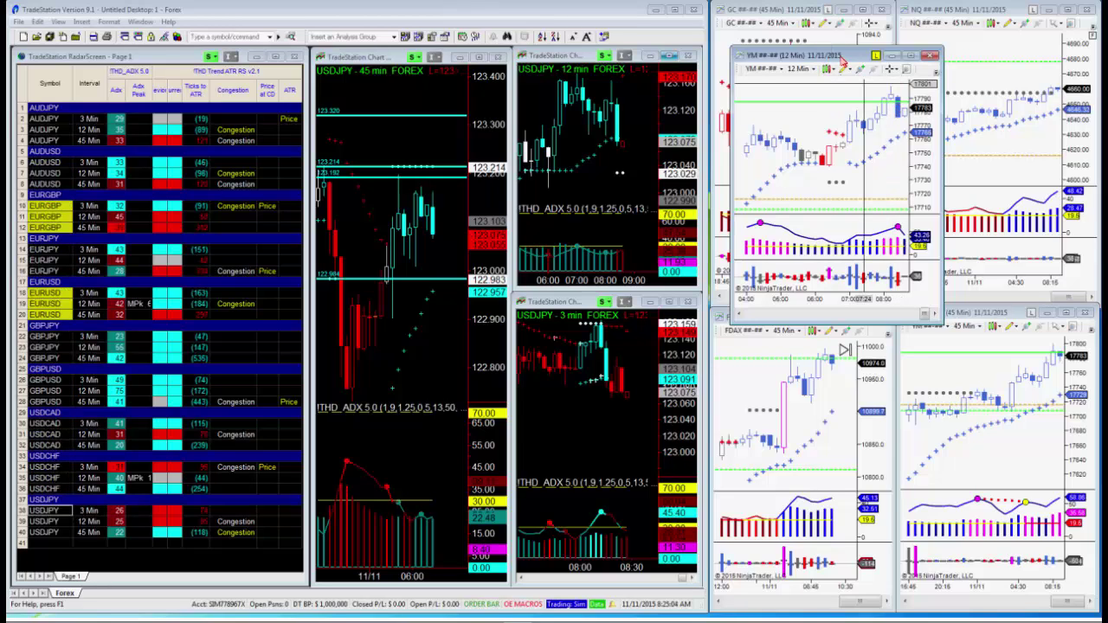
drag(844, 65, 259, 52)
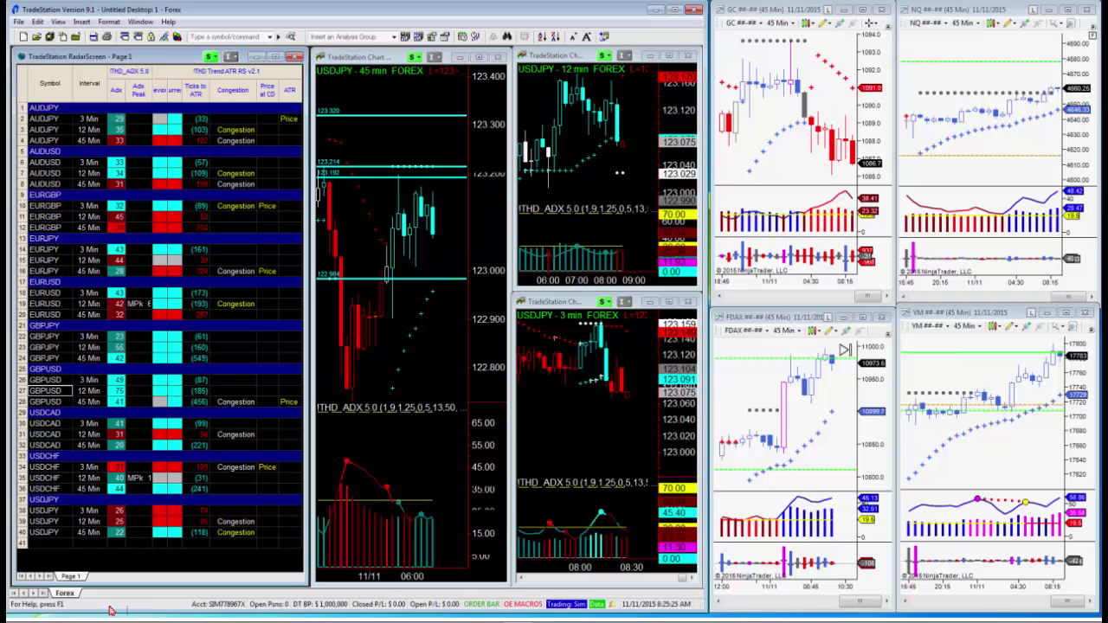
- Load GBPUSD from the RadarScreen into the linked 45, 12 and 3 minute charts
click(49, 391)
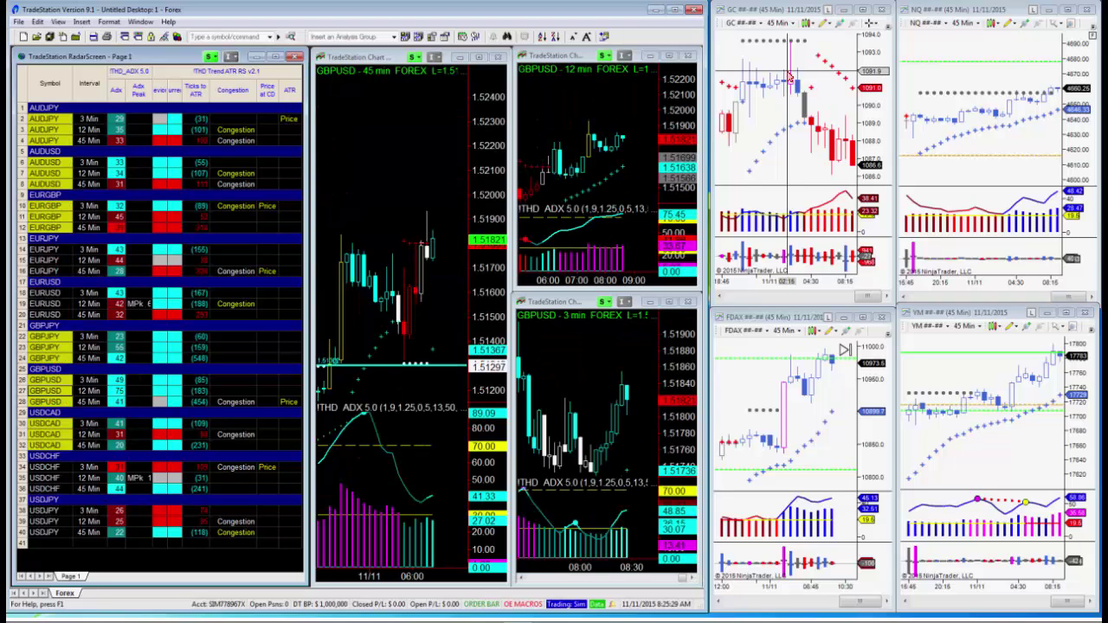
click(621, 152)
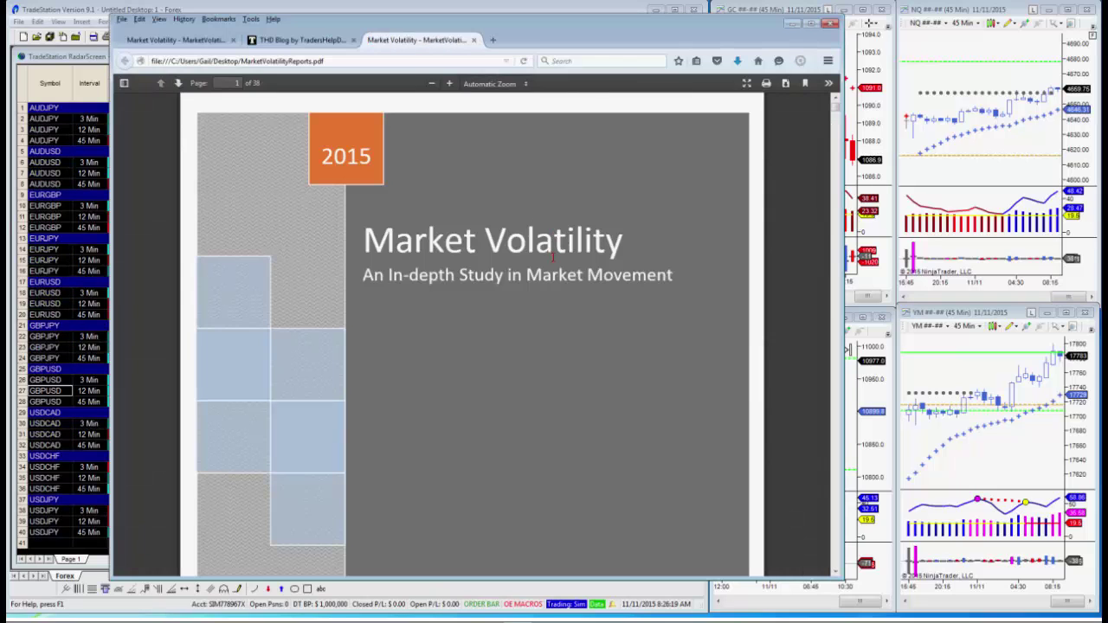
- Examine the Market Volatility PDF up to the GBPUSD hourly movement table by quarter, and minimize the browser
scroll(578, 361, down, 20)
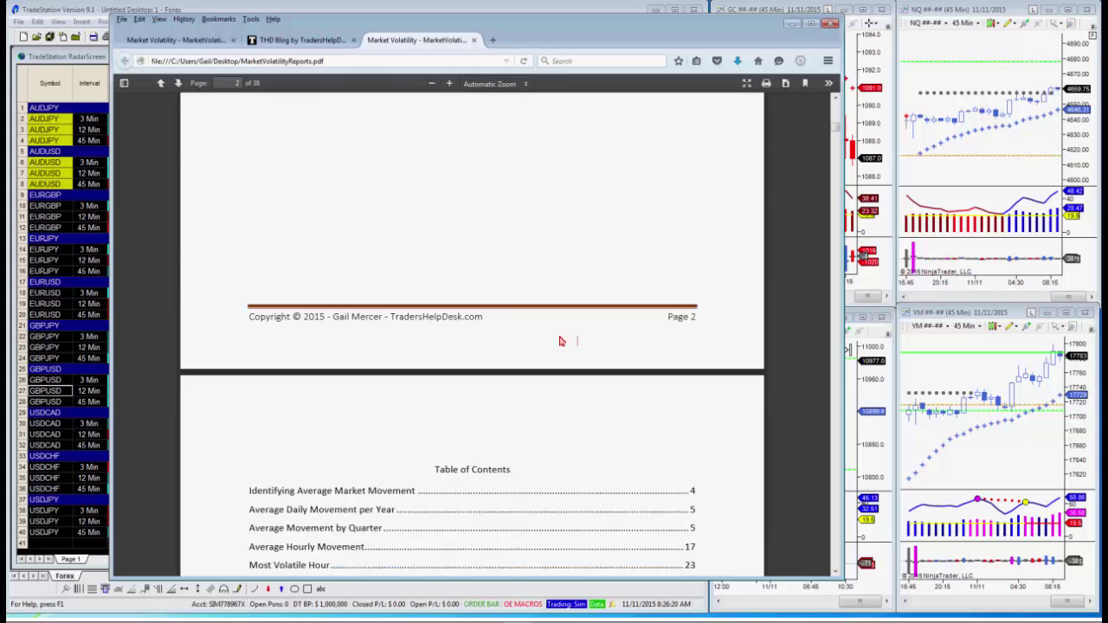
scroll(560, 341, down, 8)
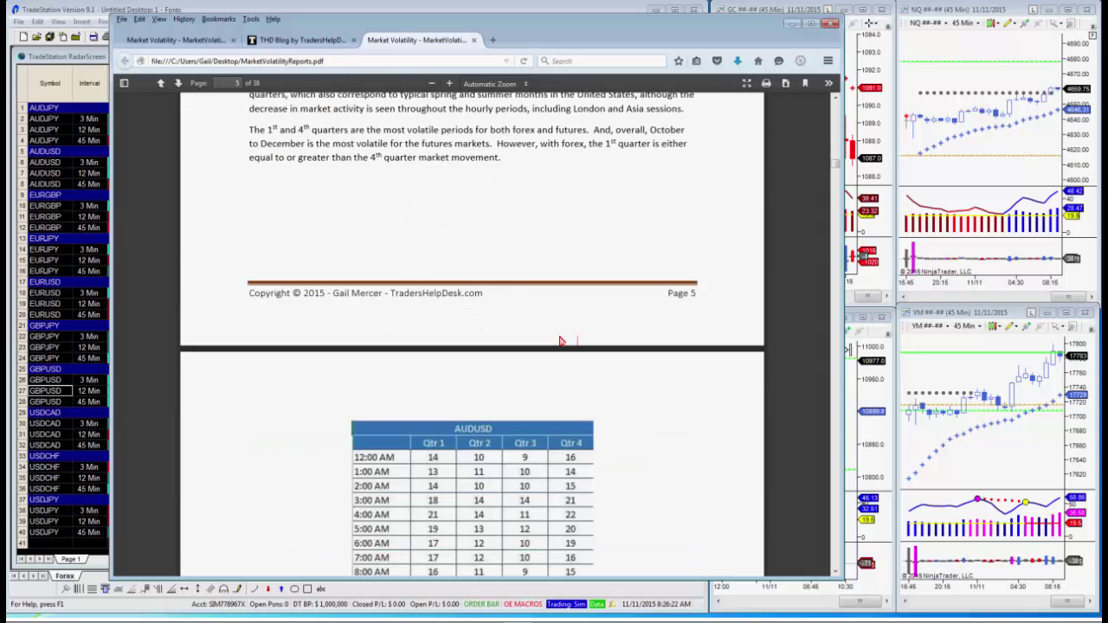
scroll(560, 341, down, 10)
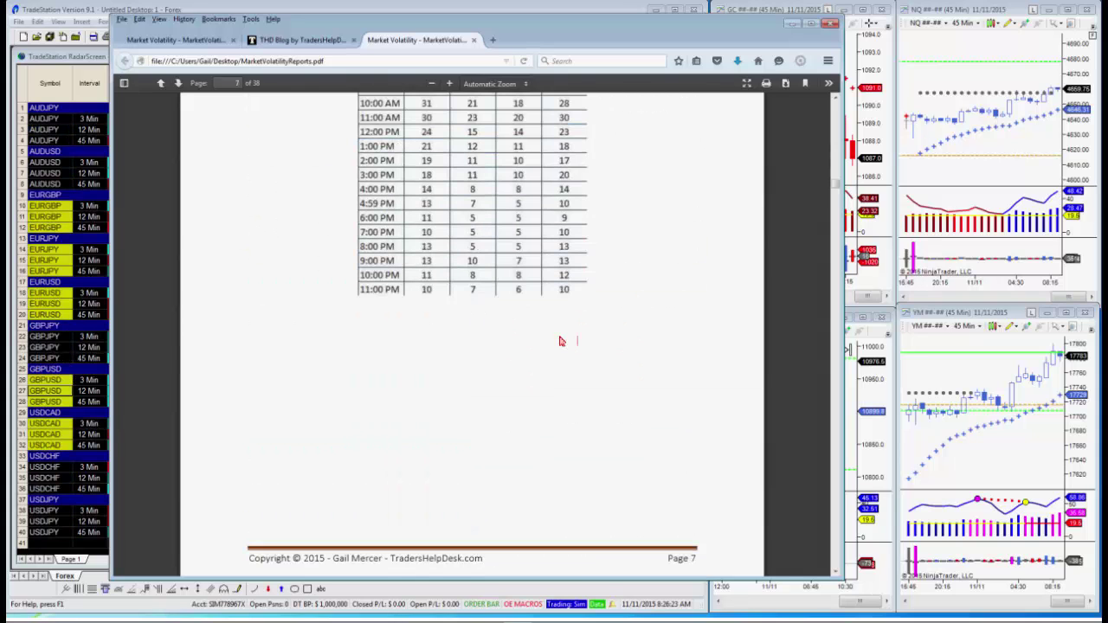
scroll(560, 341, down, 8)
scroll(561, 342, down, 3)
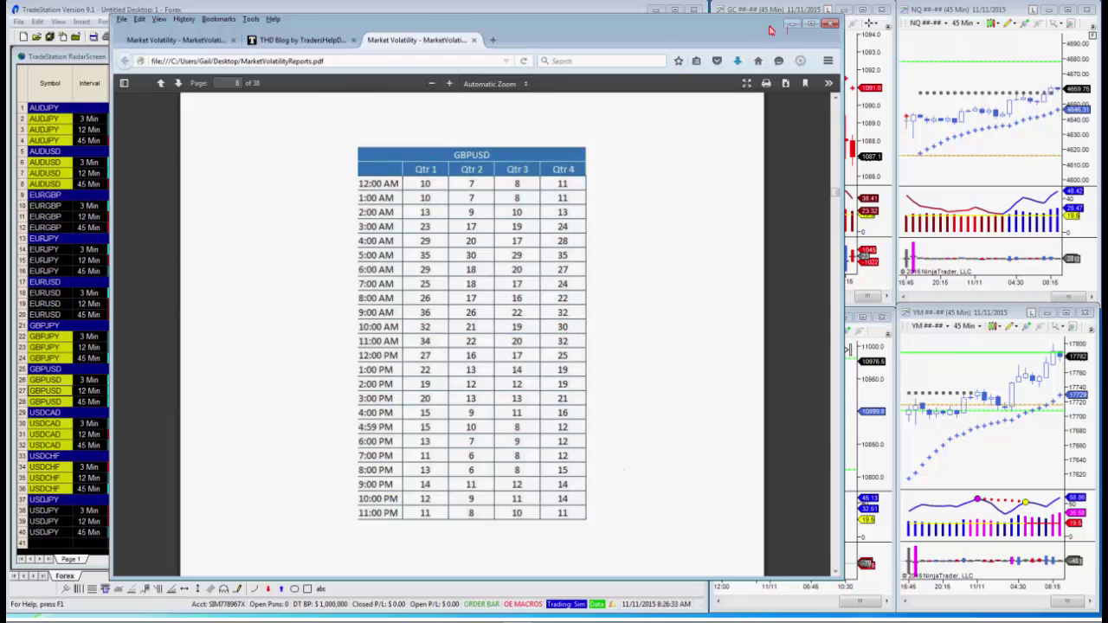
click(796, 27)
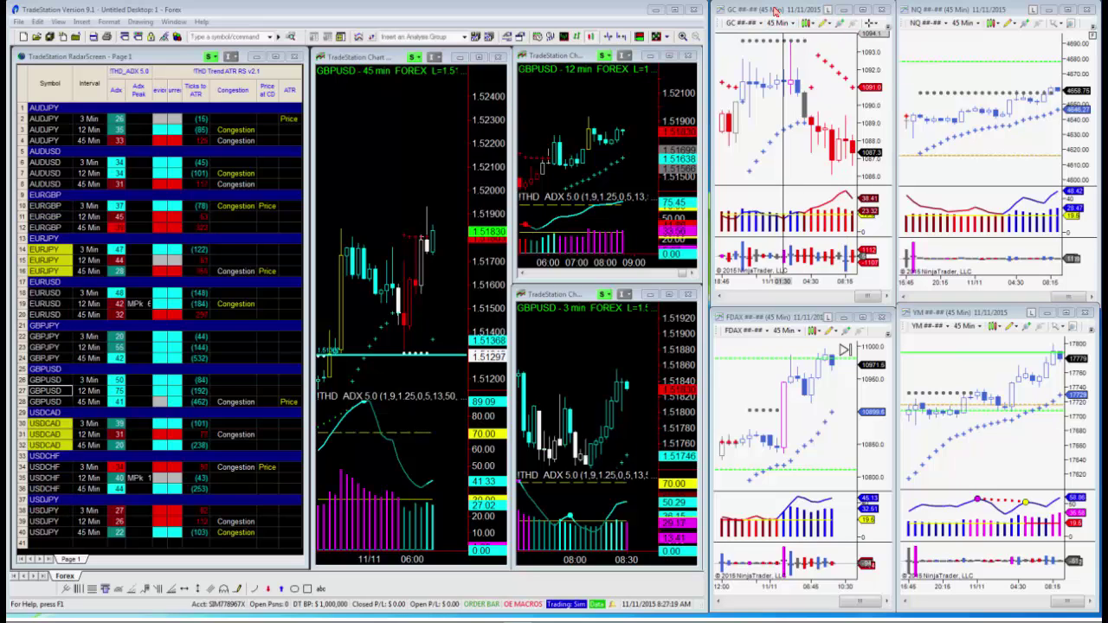
- Review the EURGBP, GBPJPY, GBPUSD and USDCHF charts by loading each pair from the RadarScreen
click(712, 84)
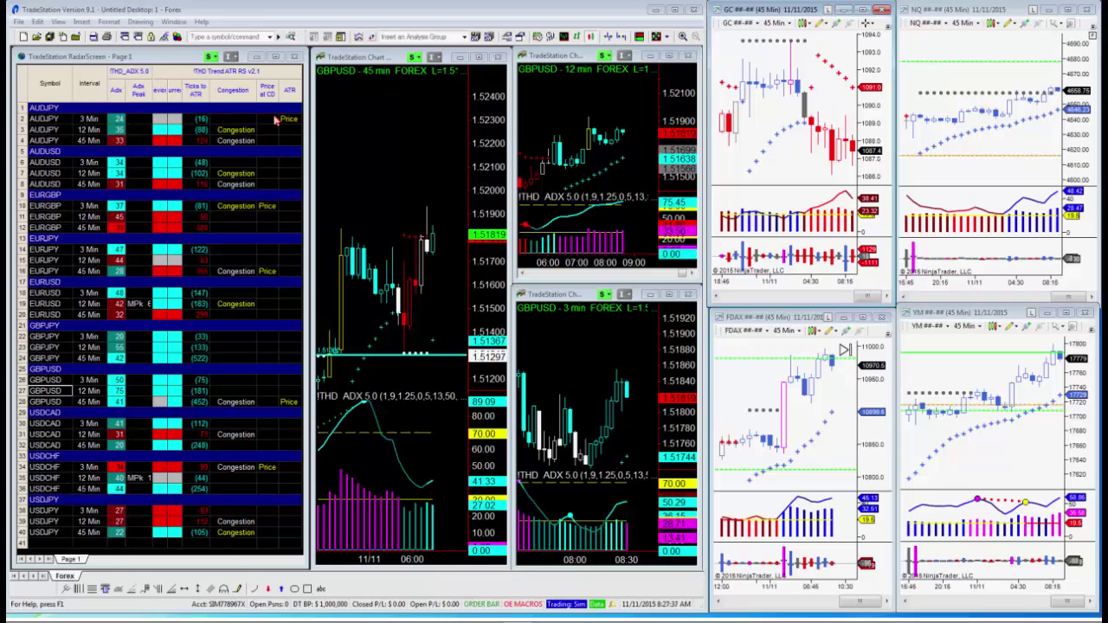
click(302, 126)
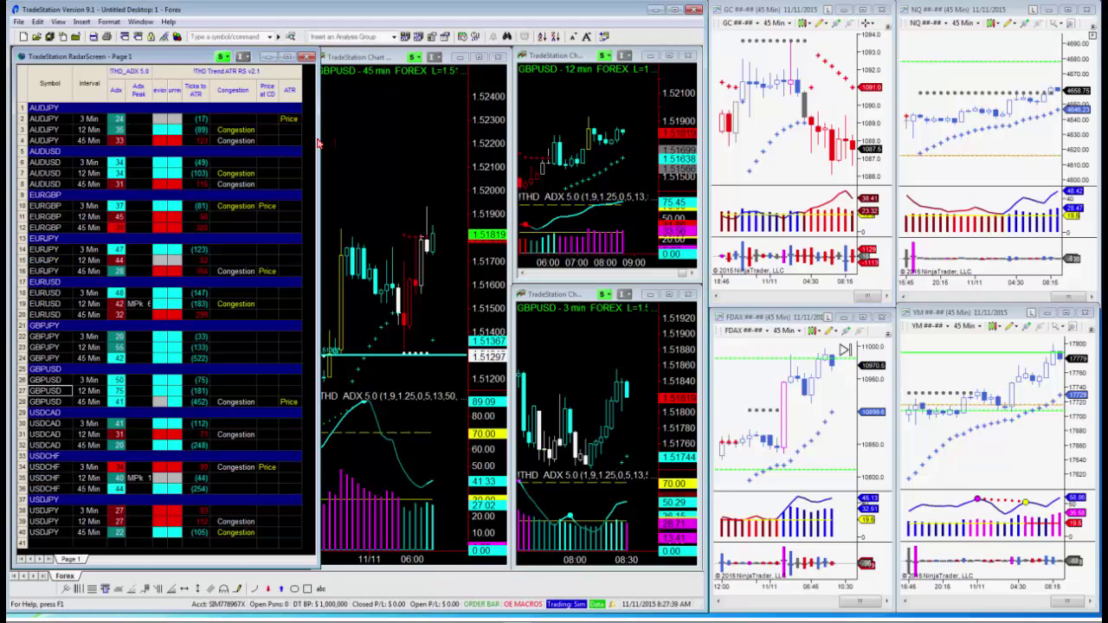
click(58, 208)
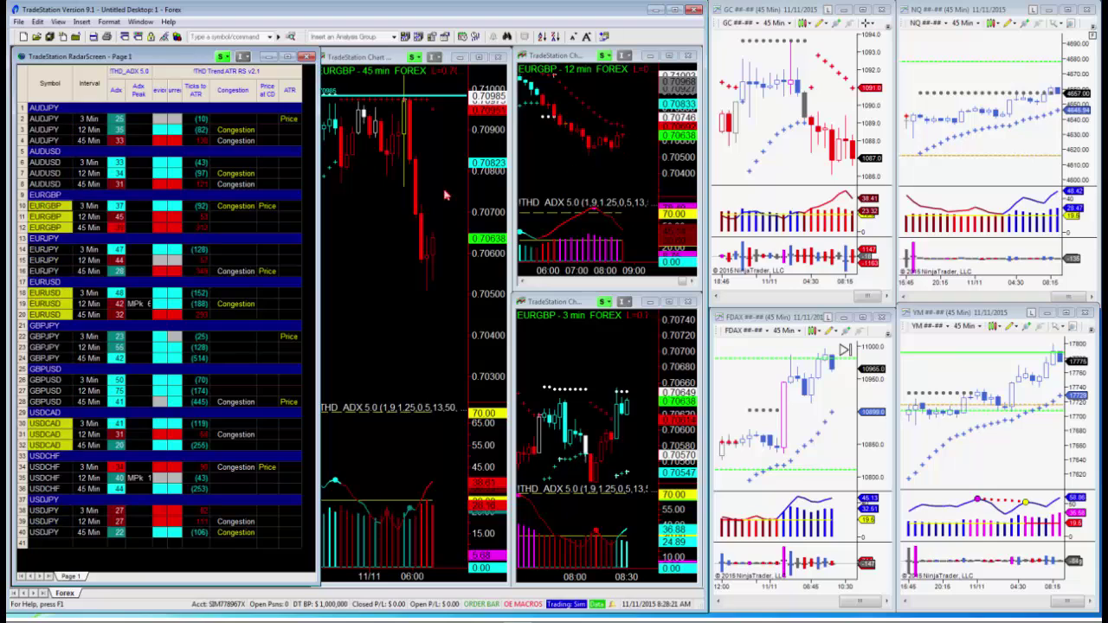
click(43, 120)
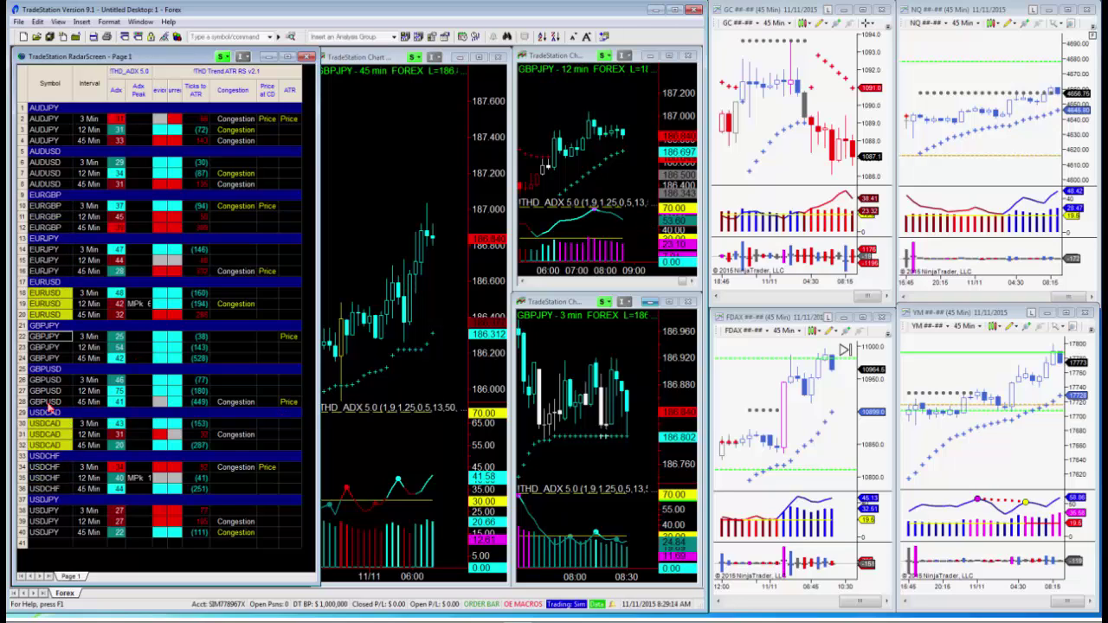
click(45, 402)
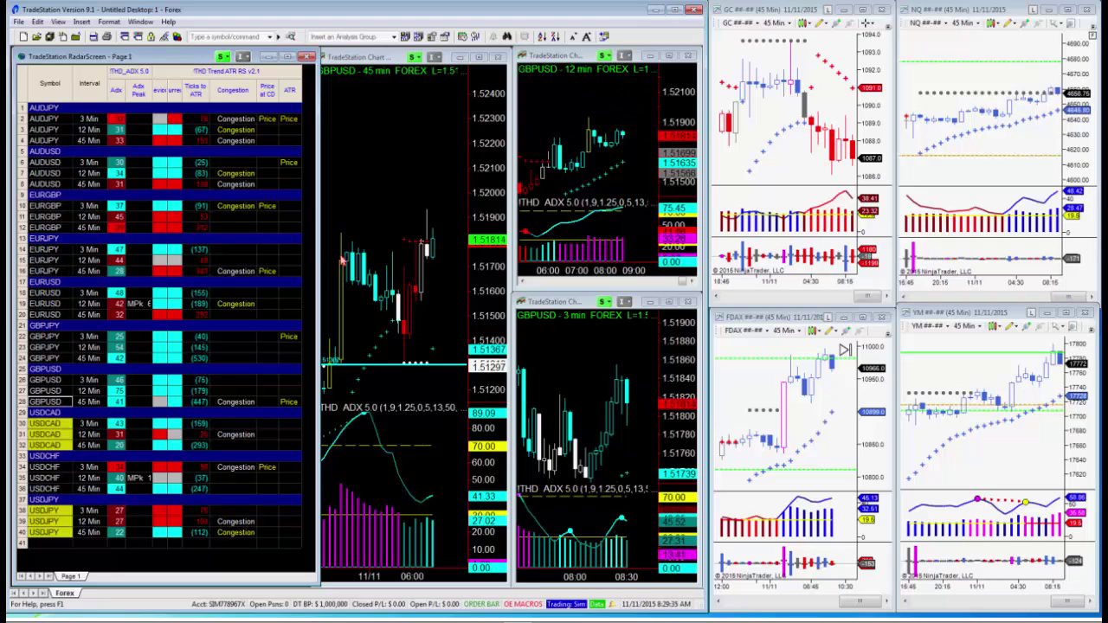
click(37, 471)
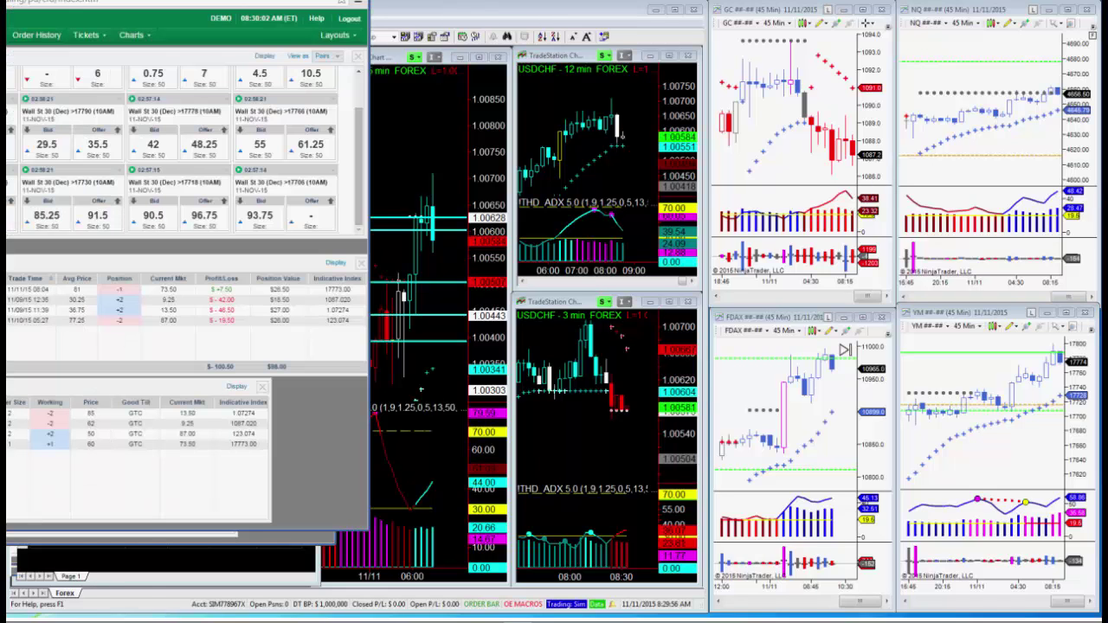
- Bring the Nadex window fully into view and list the USD/CHF forex binaries for 8am-10am
drag(121, 2, 753, 27)
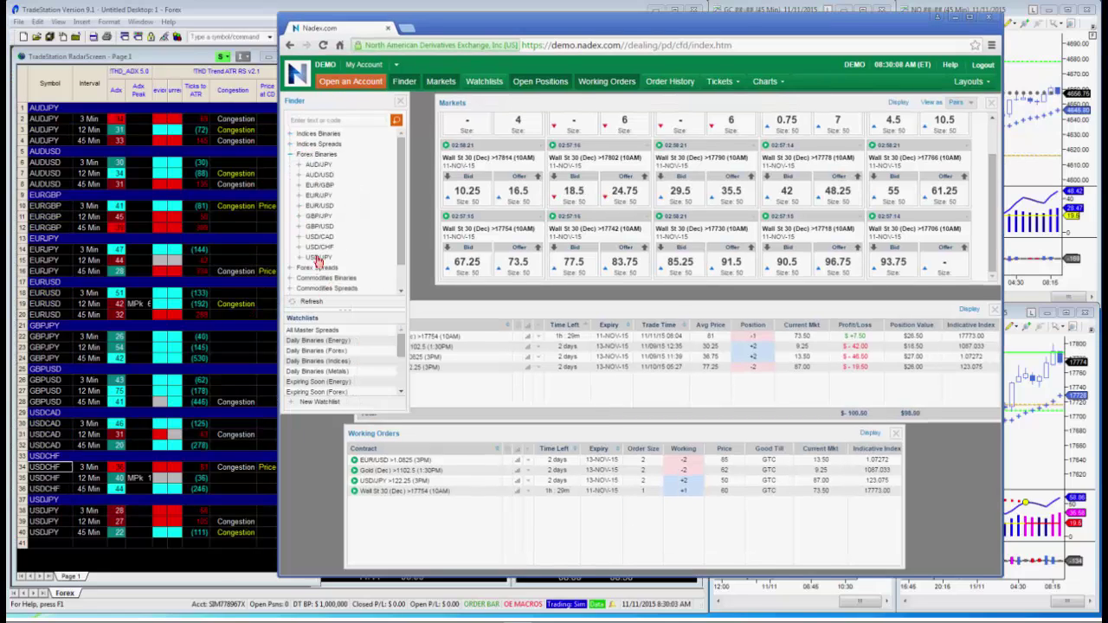
click(317, 247)
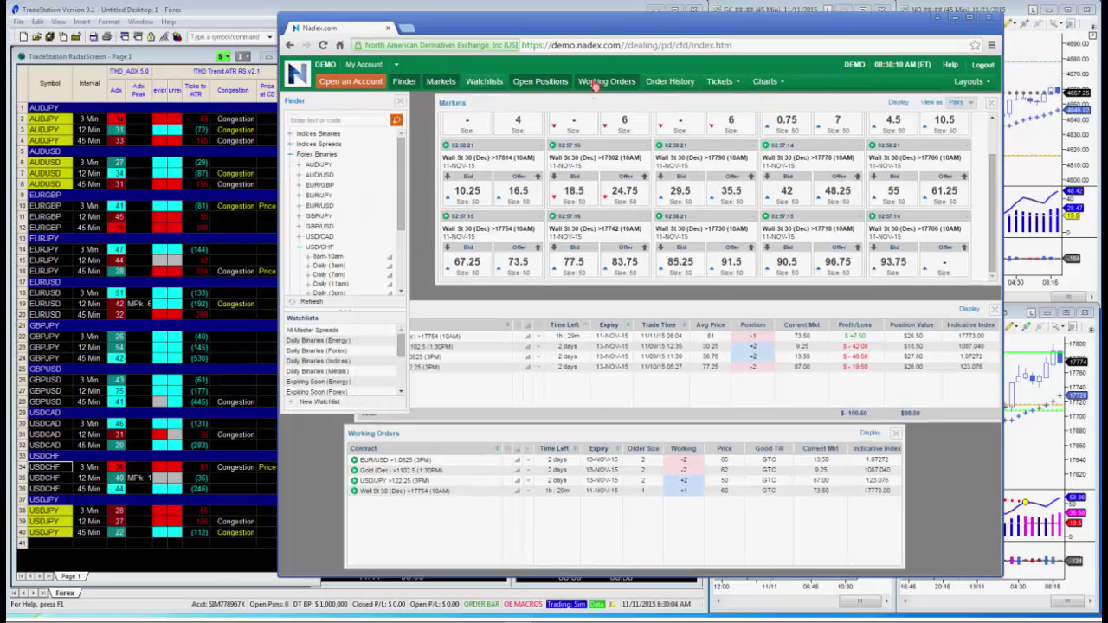
drag(631, 27, 516, 34)
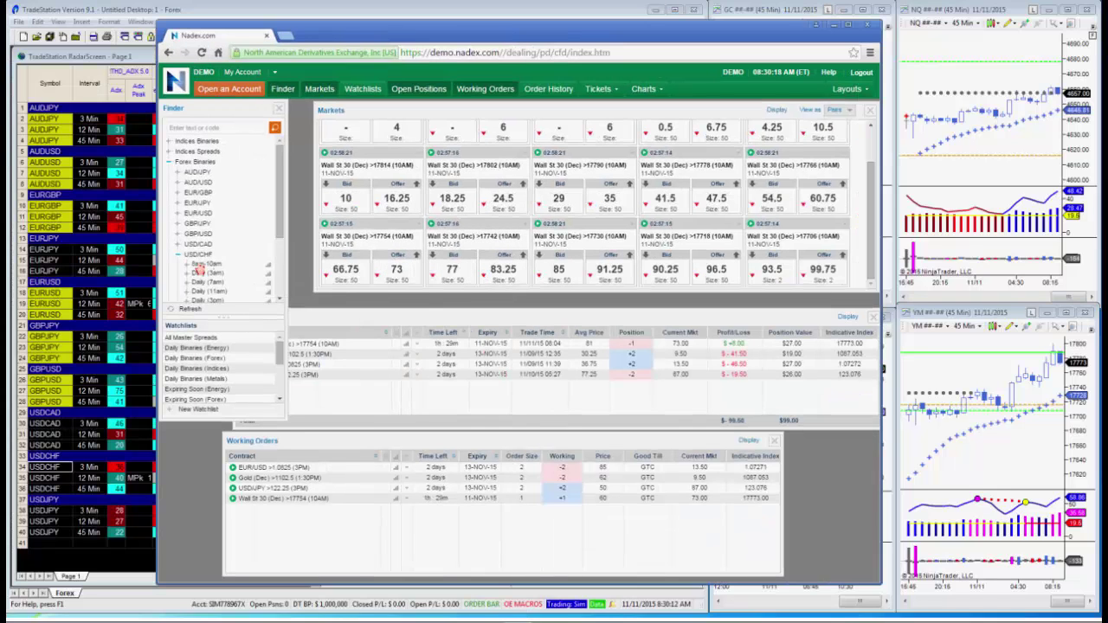
click(199, 268)
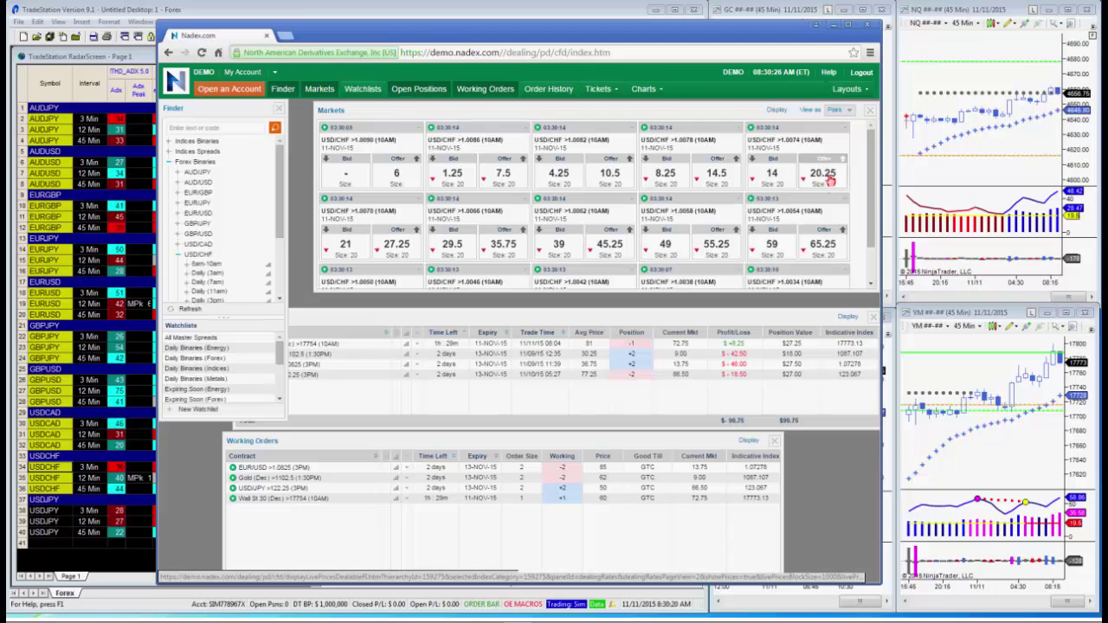
- Place a Limit GTC buy order for 1 contract of USD/CHF >1.0074 (10AM) at price 20
click(827, 177)
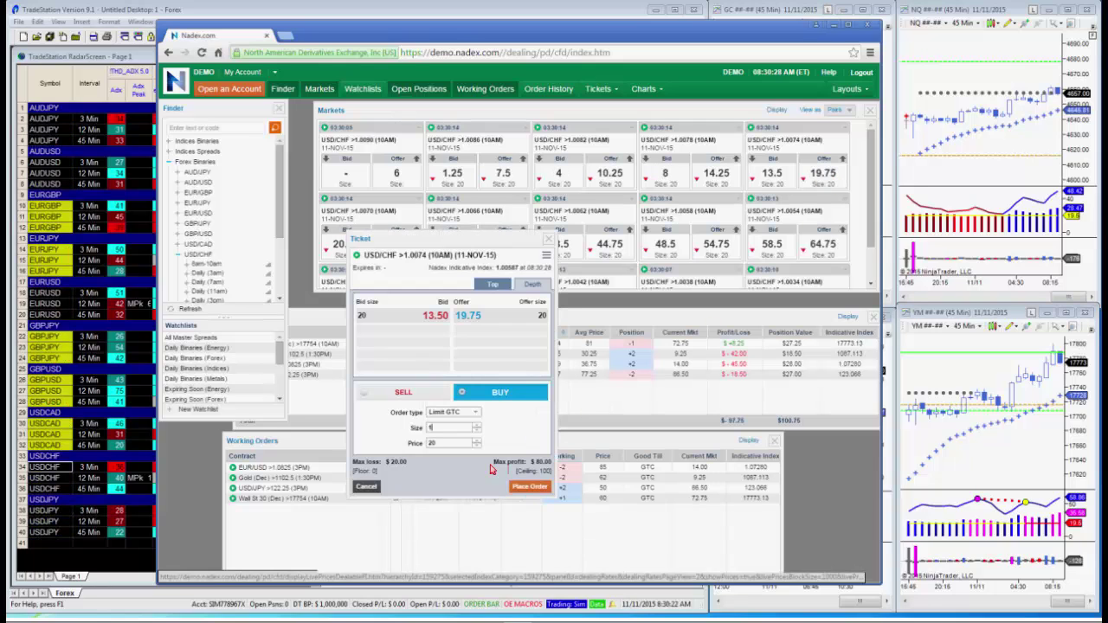
click(527, 487)
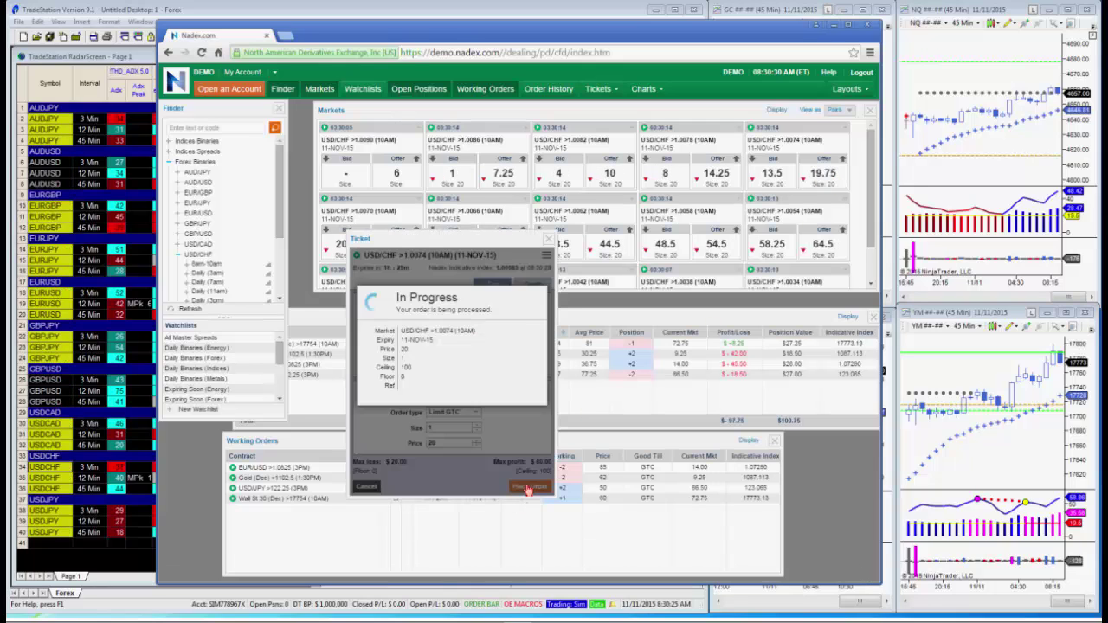
click(531, 409)
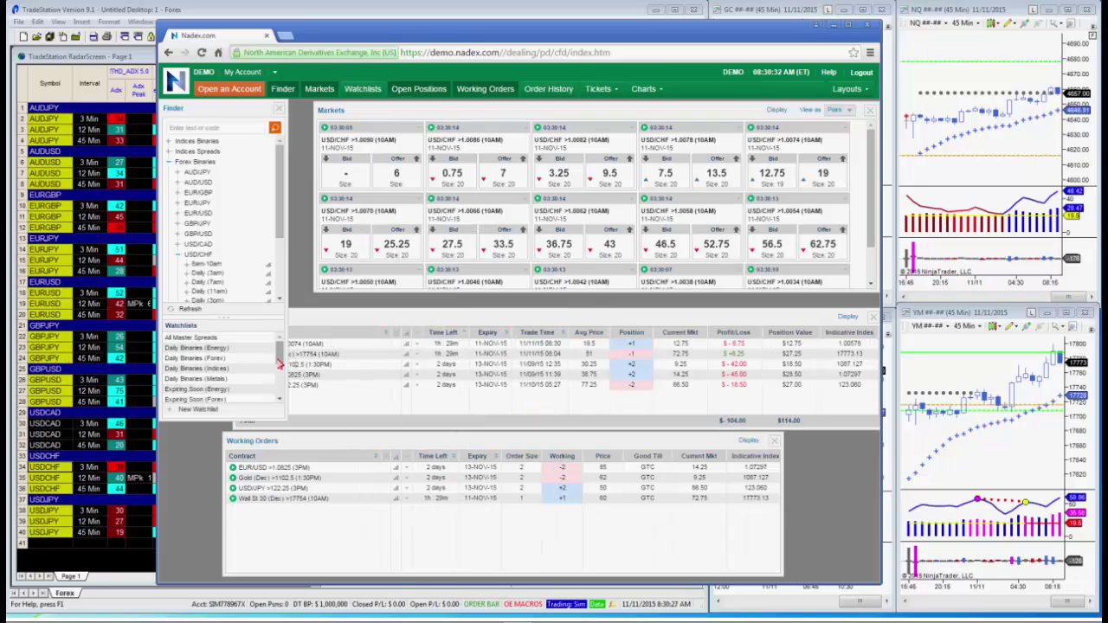
- Place a Limit GTC sell order at price 40 for the open USD/CHF >1.0074 (10AM) position, size 1
click(266, 347)
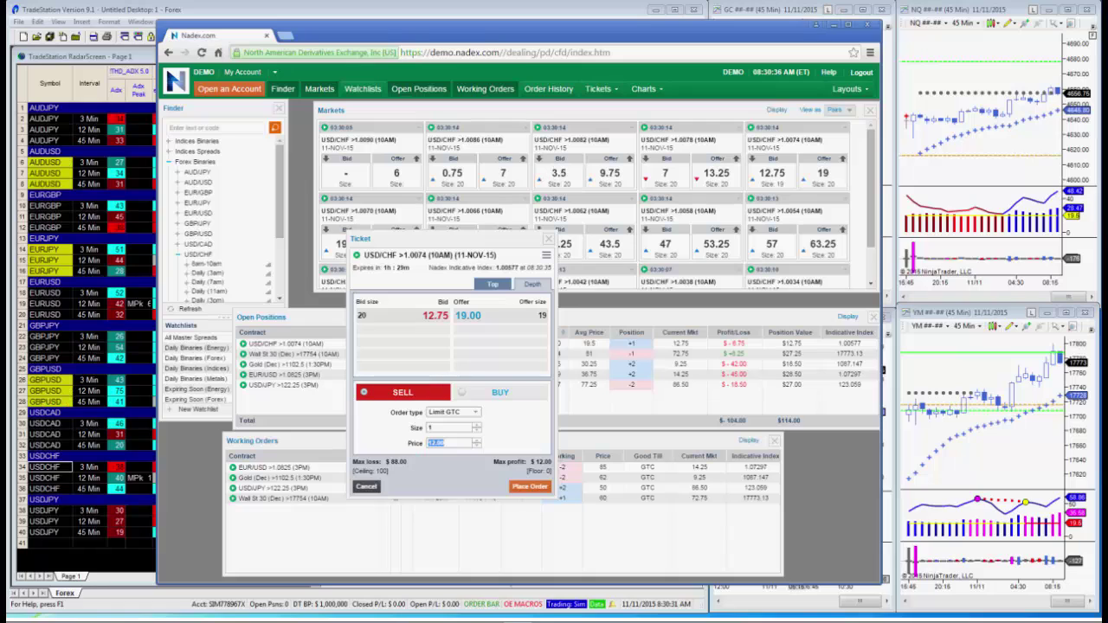
text(40)
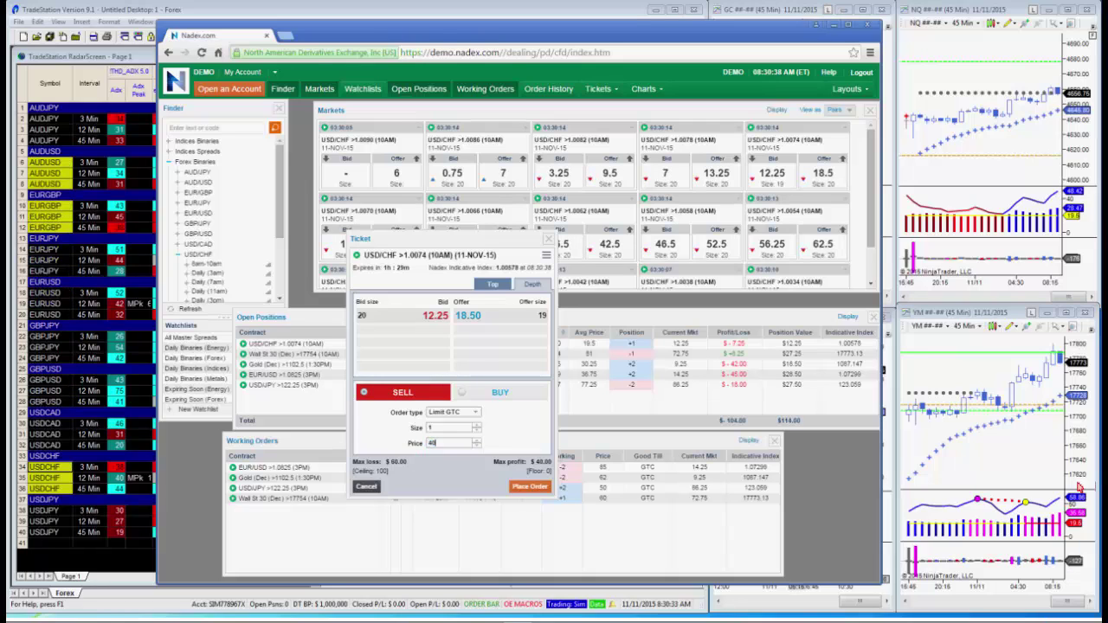
click(529, 487)
click(532, 407)
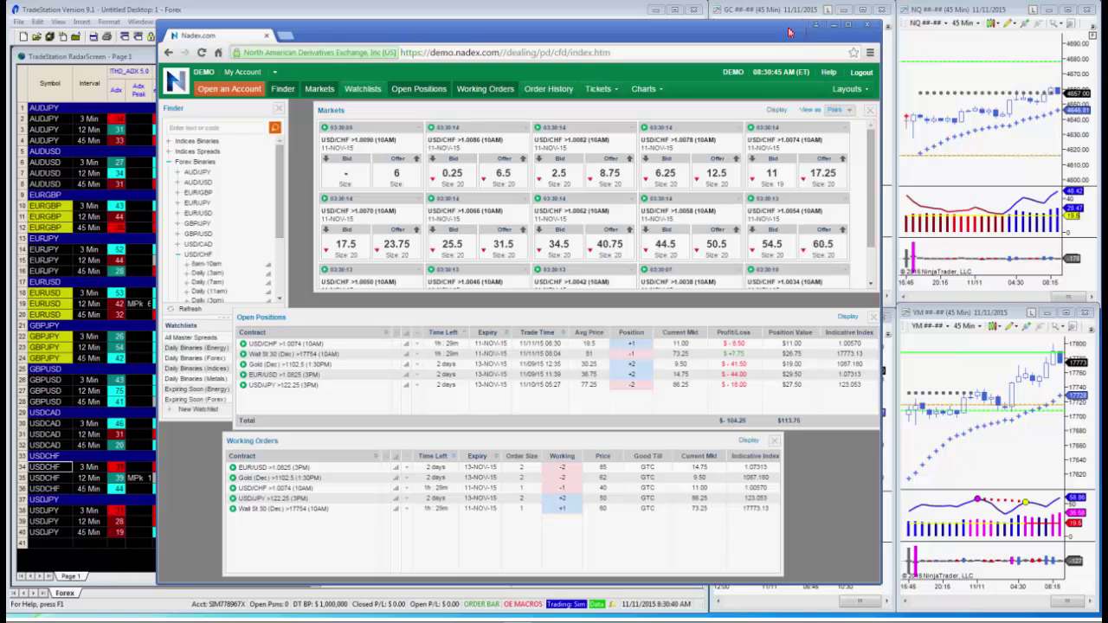
- Minimize the Nadex window and select the 3 Min USDCHF row in the RadarScreen
drag(788, 32, 755, 32)
click(828, 25)
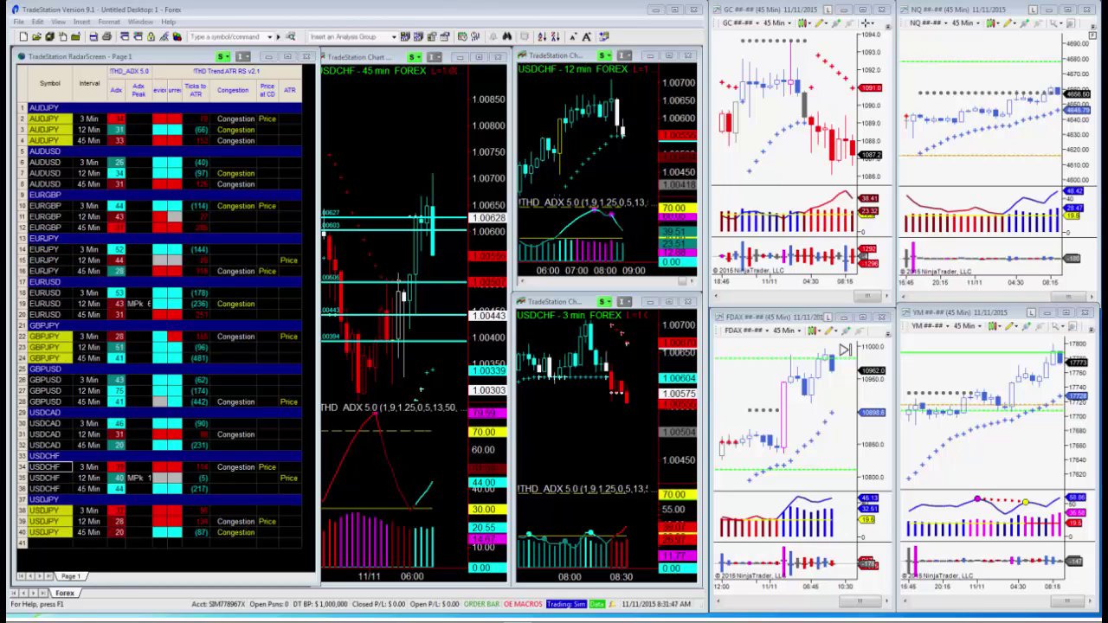
click(49, 466)
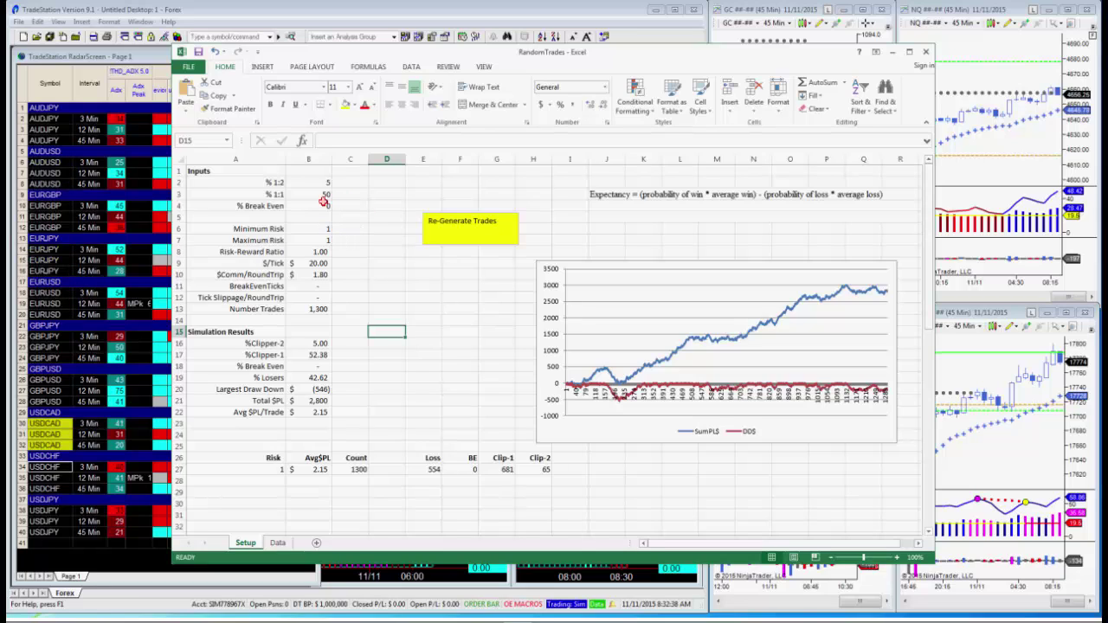
- Select the % 1:2 input in the RandomTrades workbook and regenerate the simulated trades
click(317, 183)
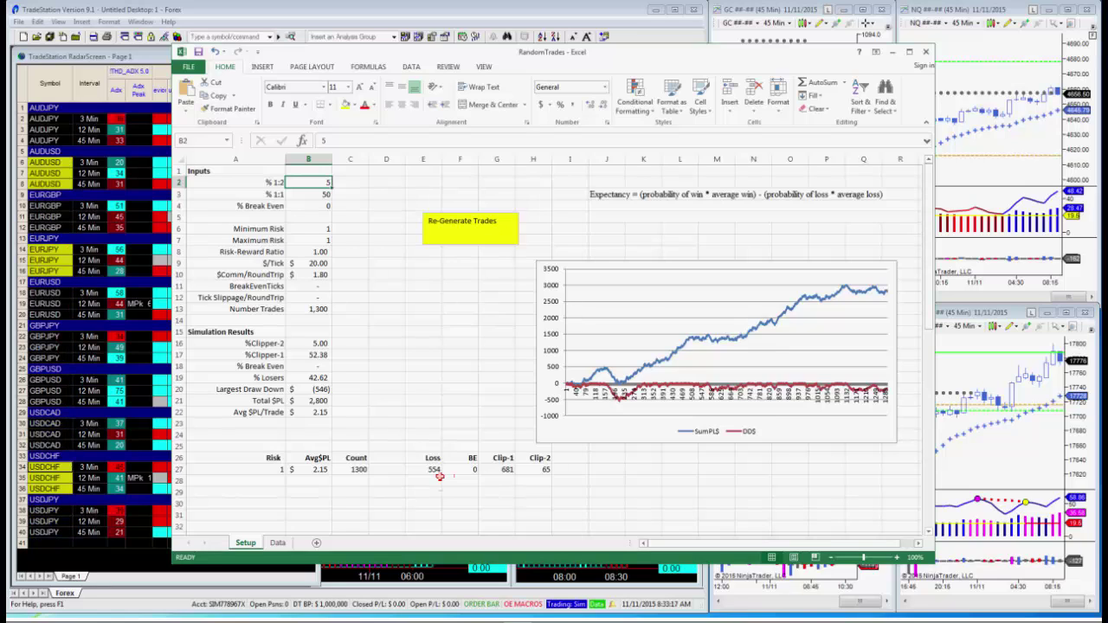
click(451, 231)
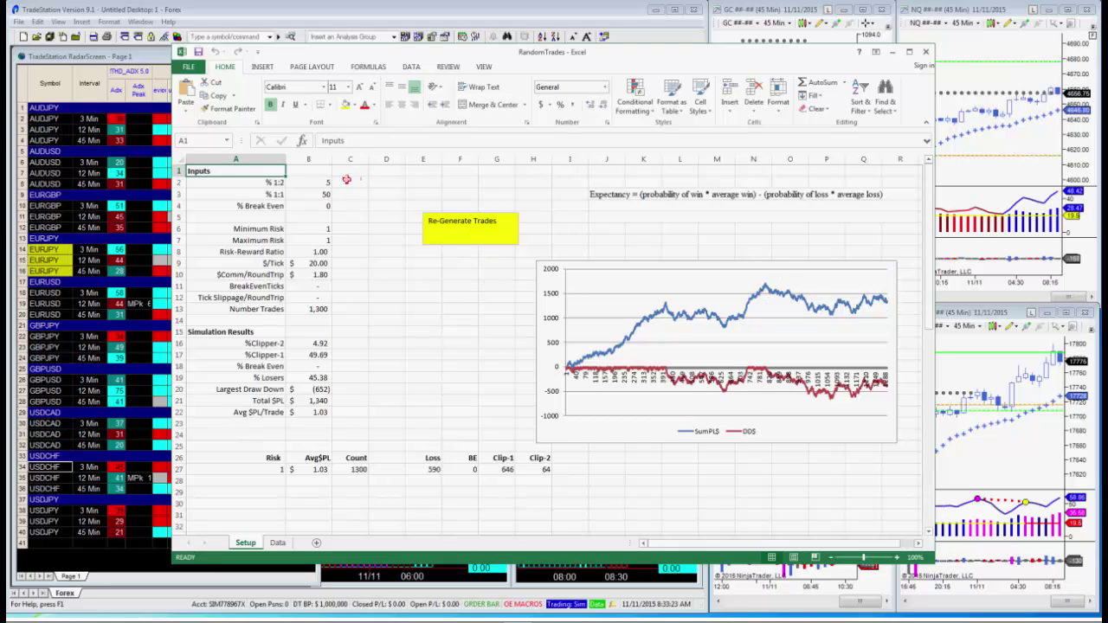
- Regenerate the simulated trades, first with the existing inputs and again with % 1:2 set to 0 and % 1:1 set to 51
click(451, 231)
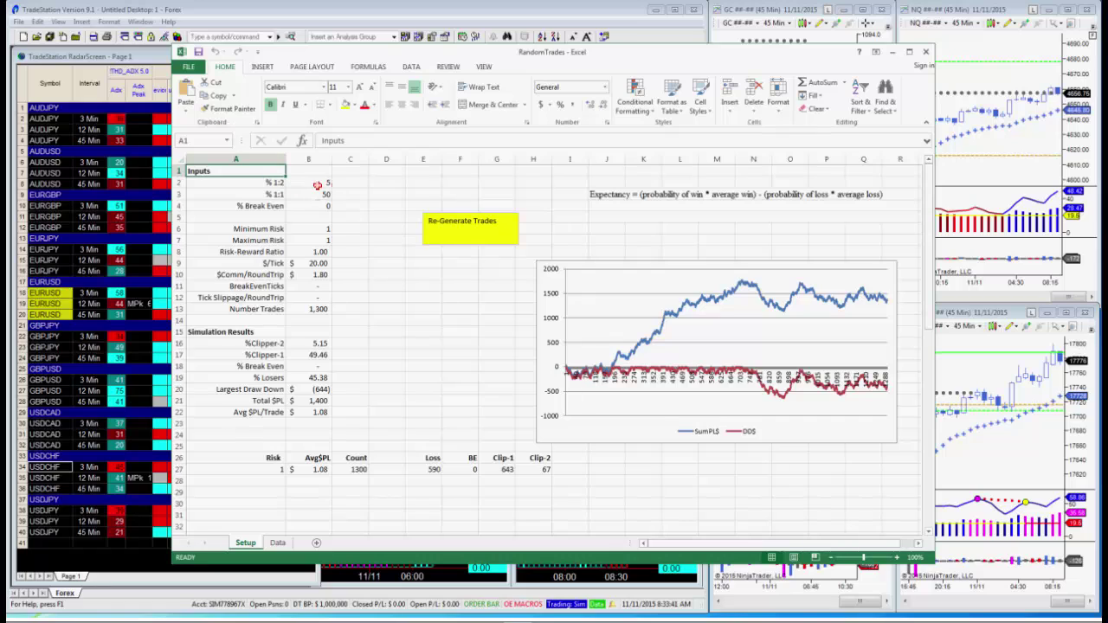
click(317, 183)
text(0)
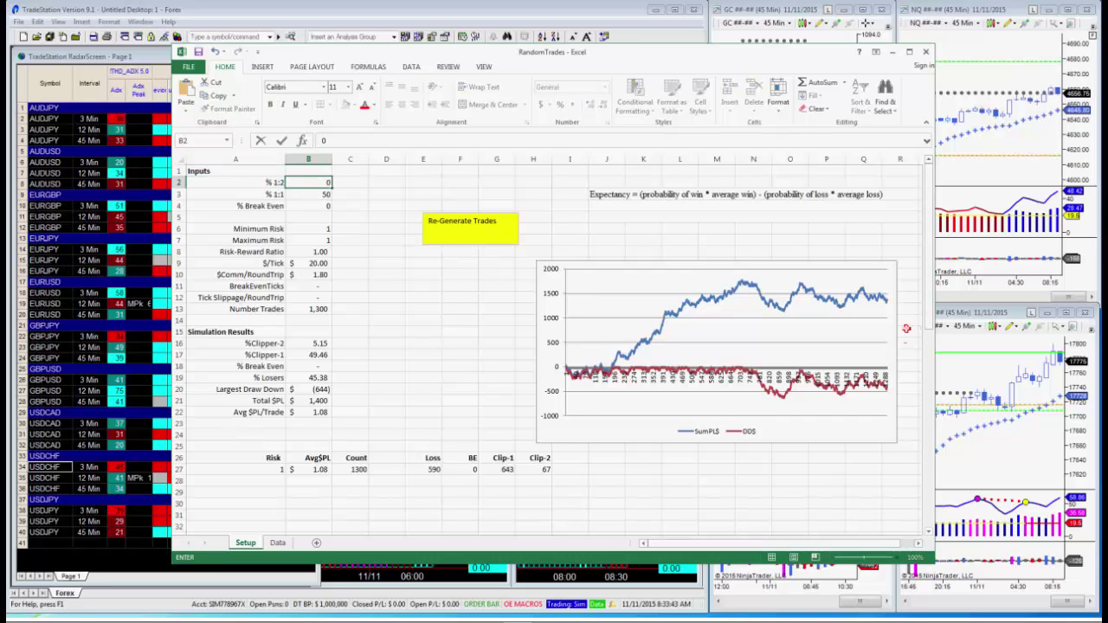
click(321, 194)
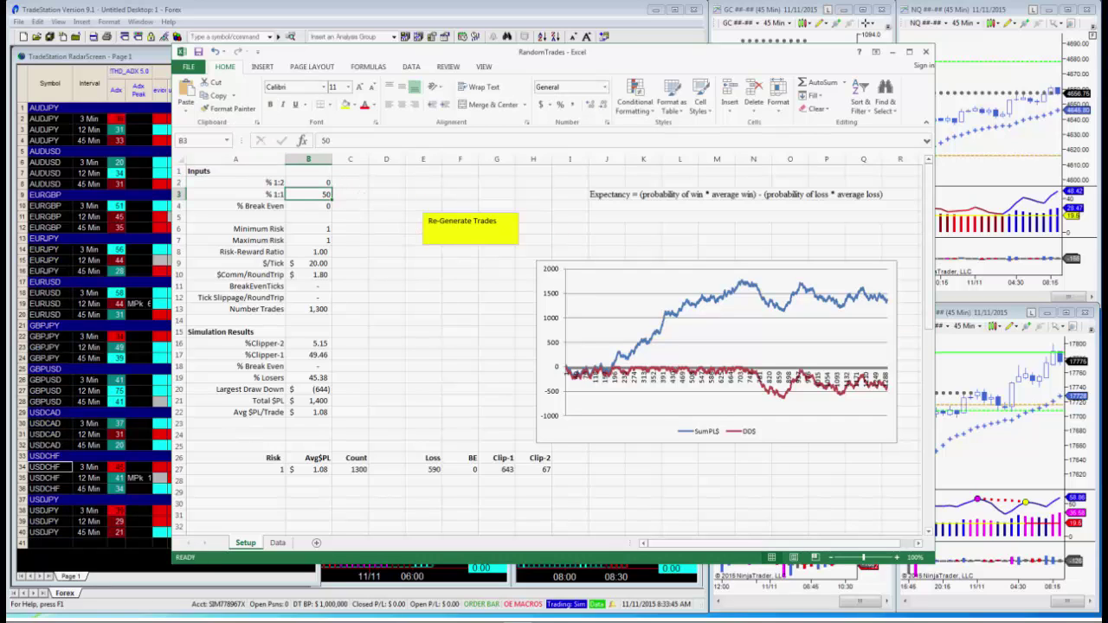
text(51)
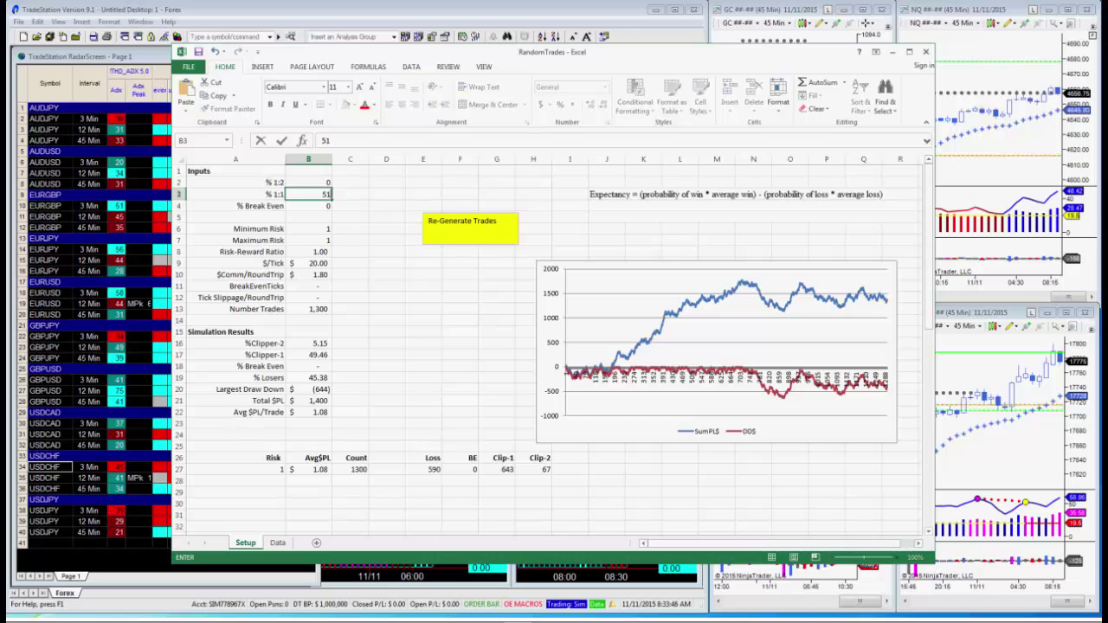
click(415, 291)
click(467, 233)
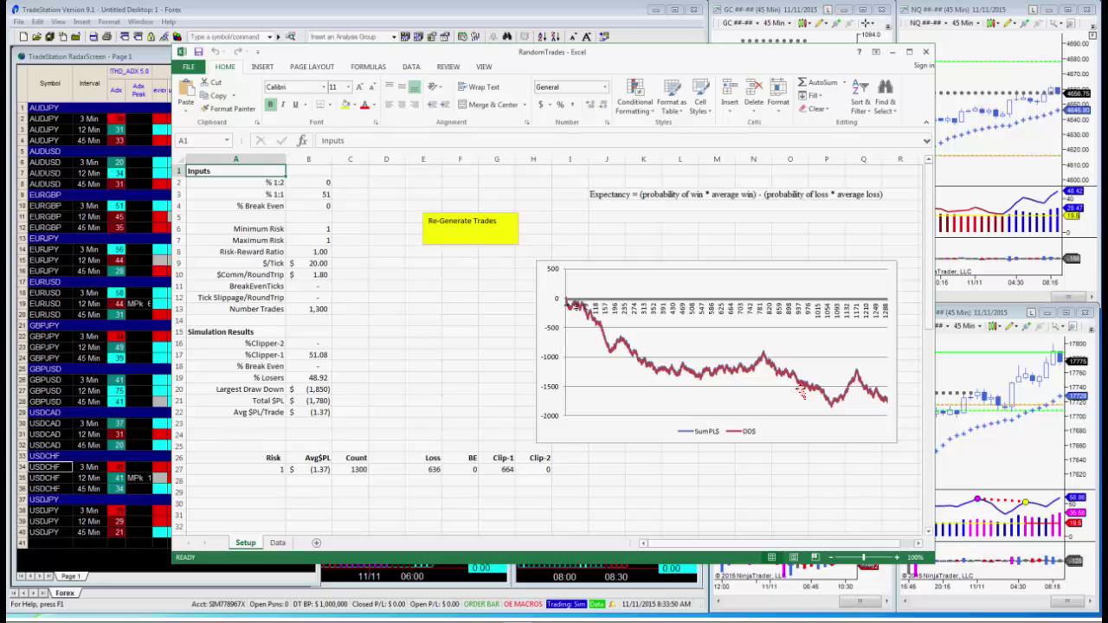
- Rerun the trade simulation four more times with the same 0 and 51 percent inputs
click(468, 229)
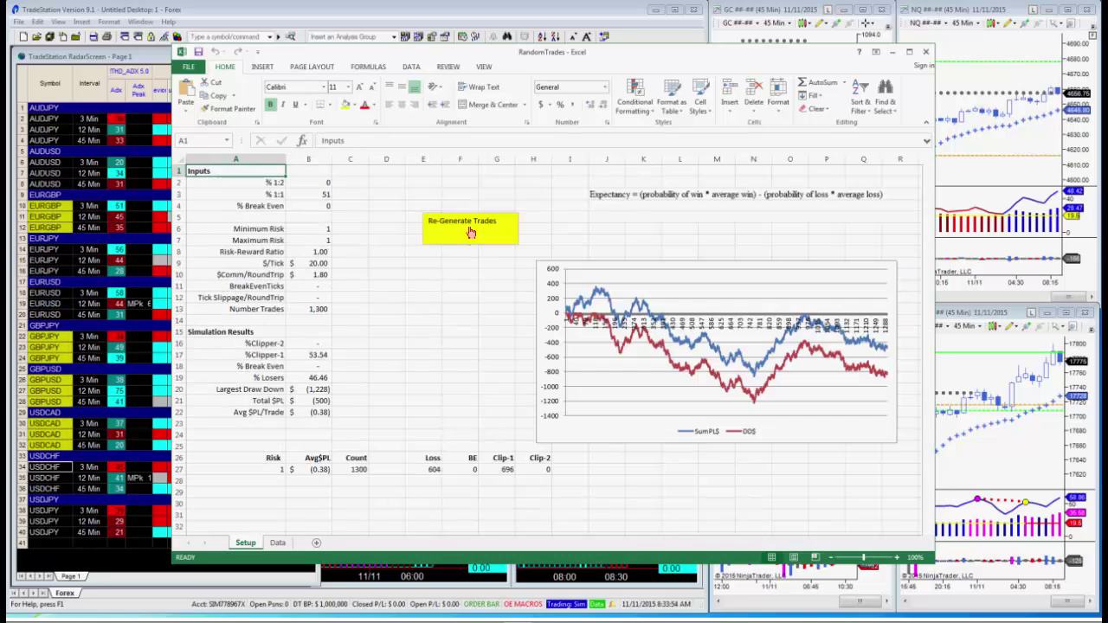
click(470, 230)
click(470, 230)
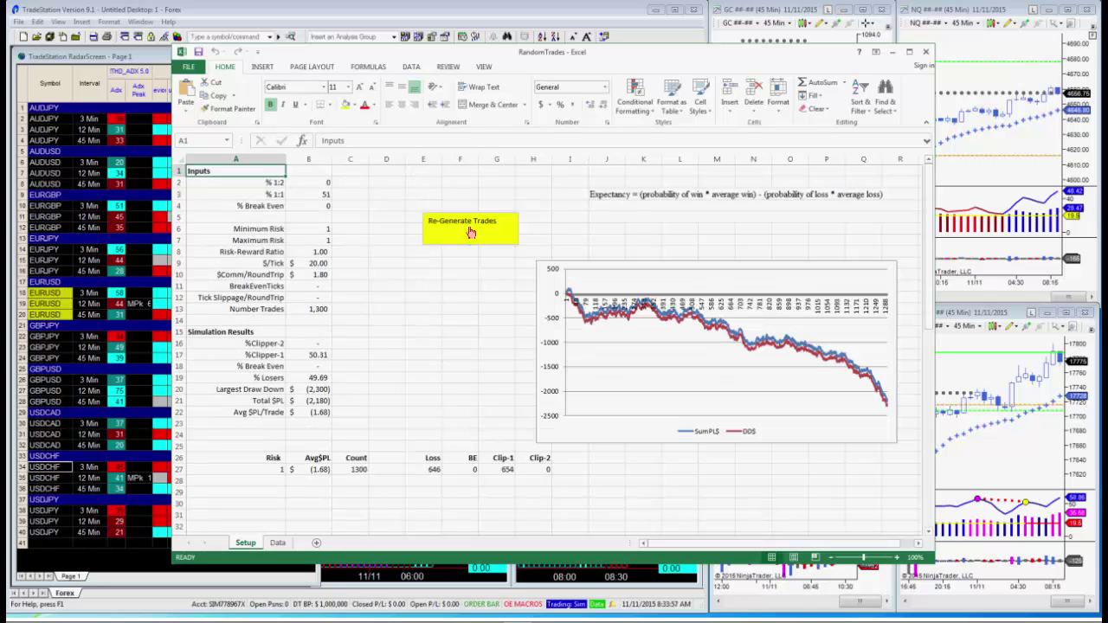
click(470, 230)
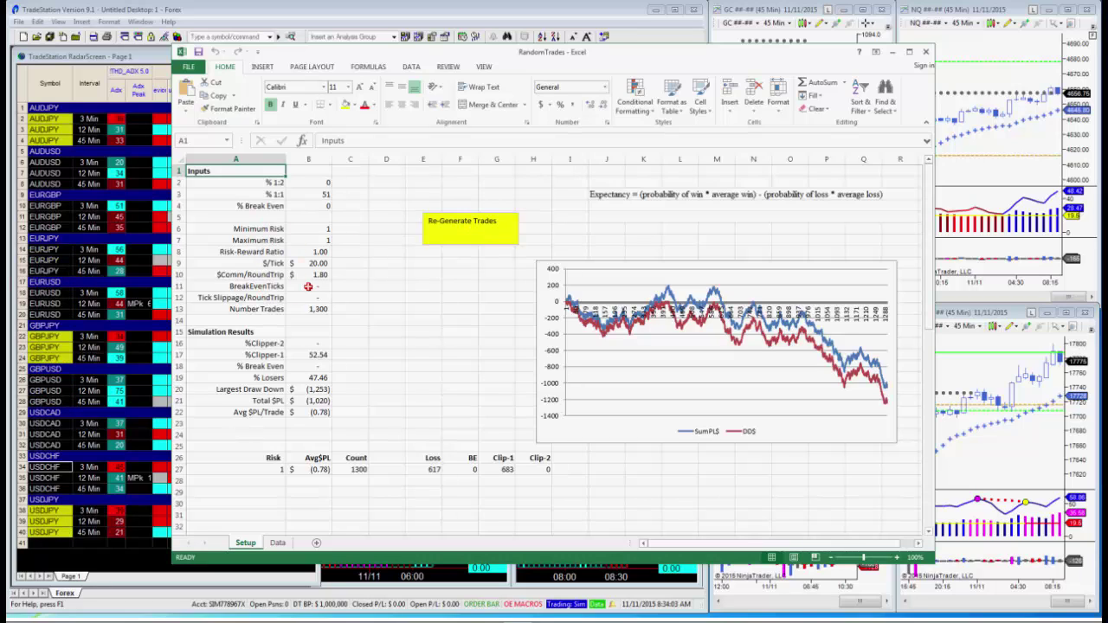
- Set the % 1:1 input to 56 and regenerate the simulated trades
click(324, 196)
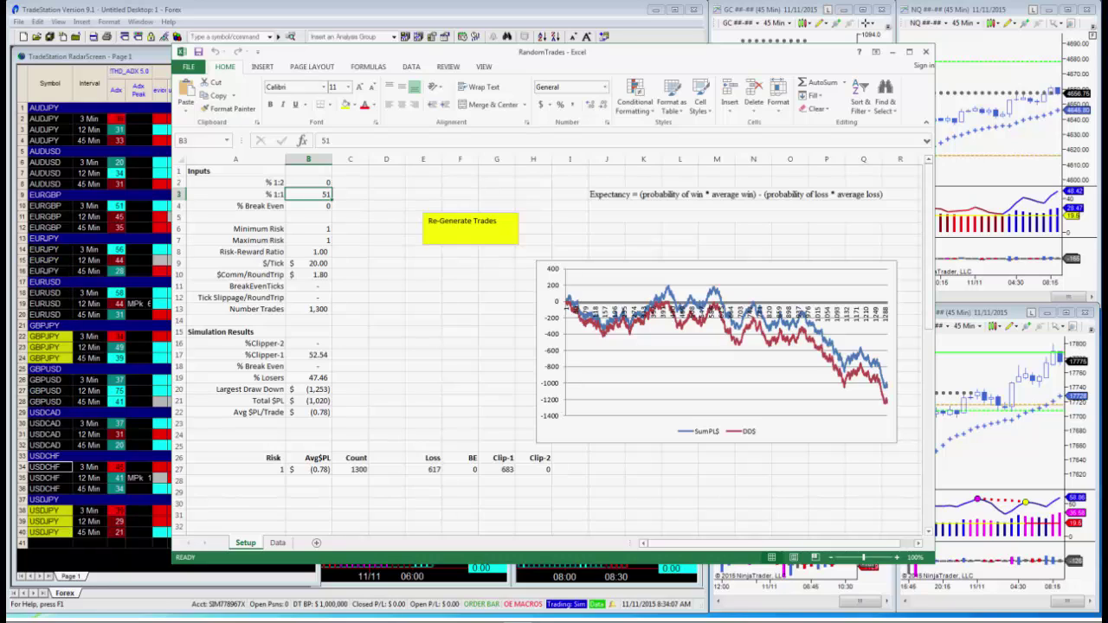
text(56)
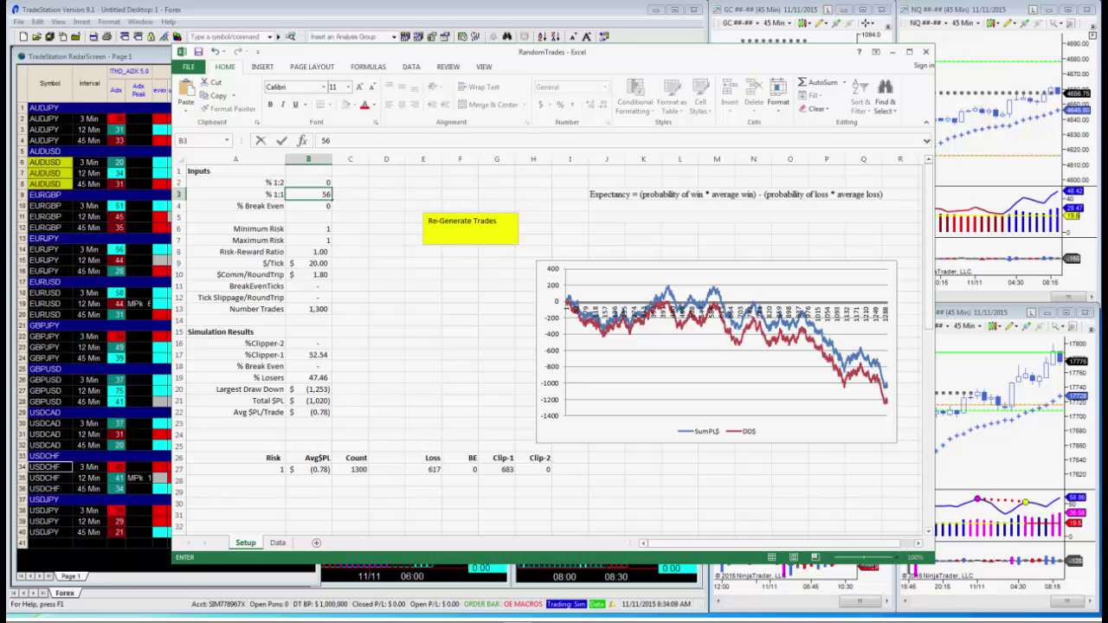
click(462, 231)
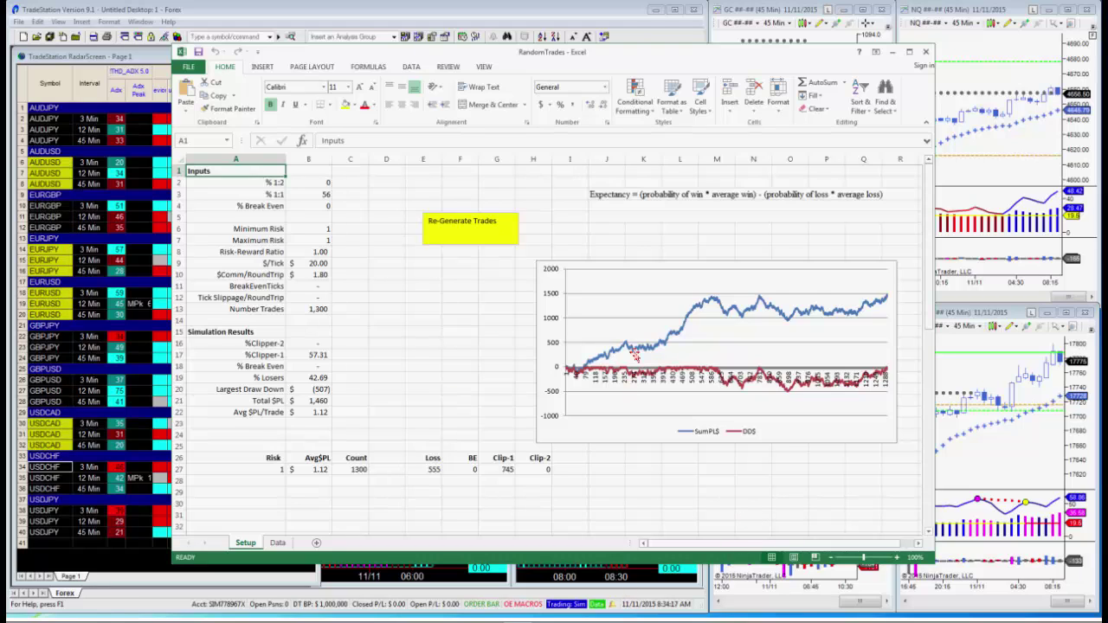
- Set the % 1:1 input to 60 and regenerate the simulated trades four times
click(318, 194)
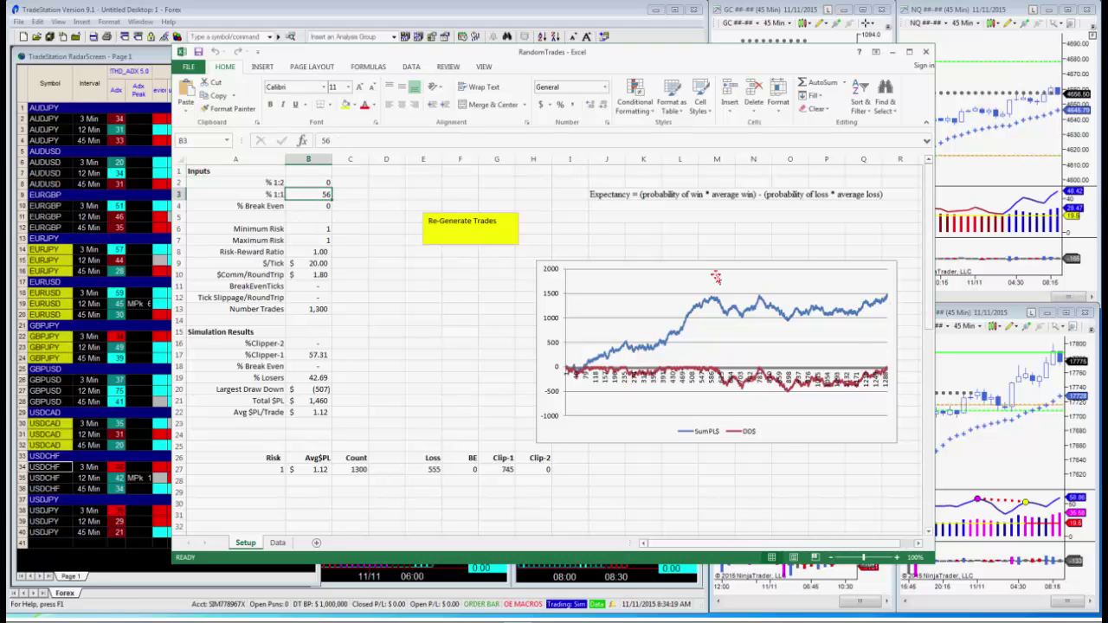
text(60)
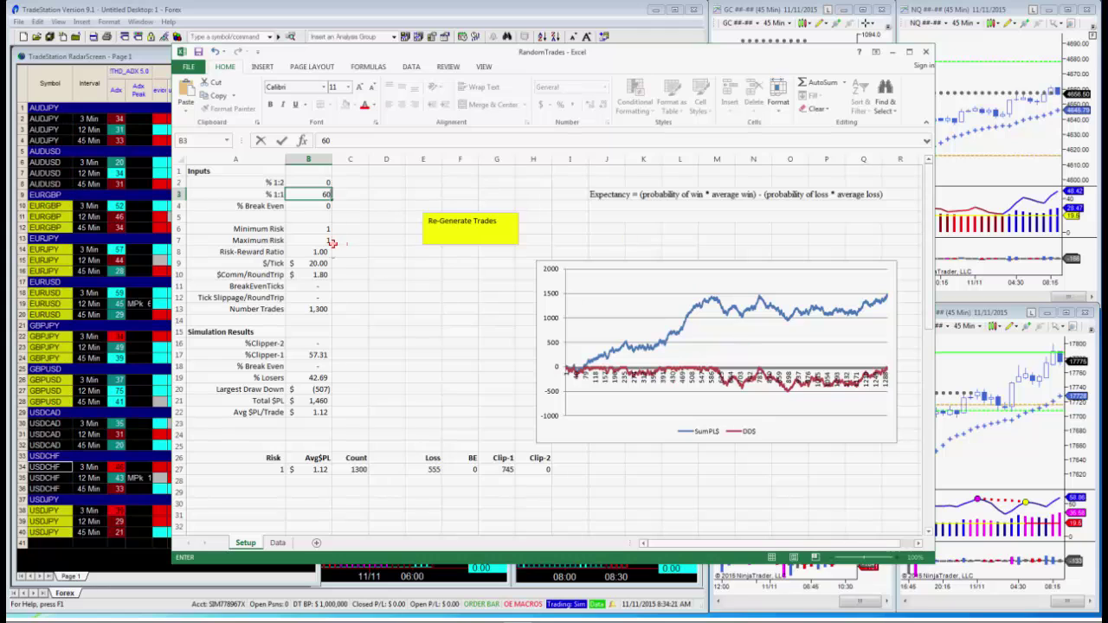
click(452, 238)
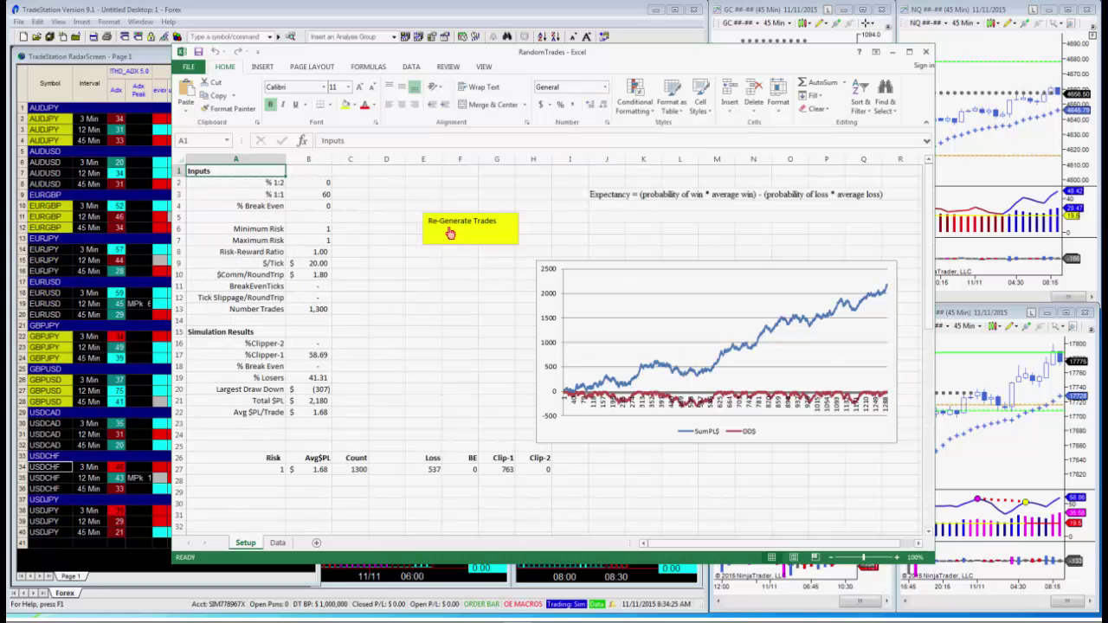
click(450, 233)
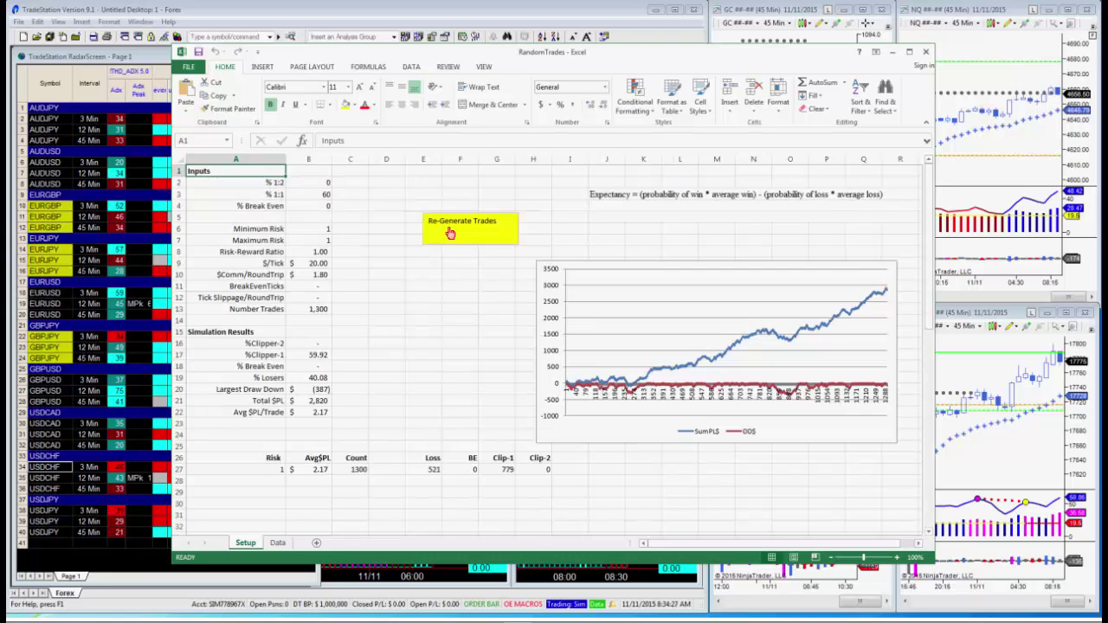
click(450, 233)
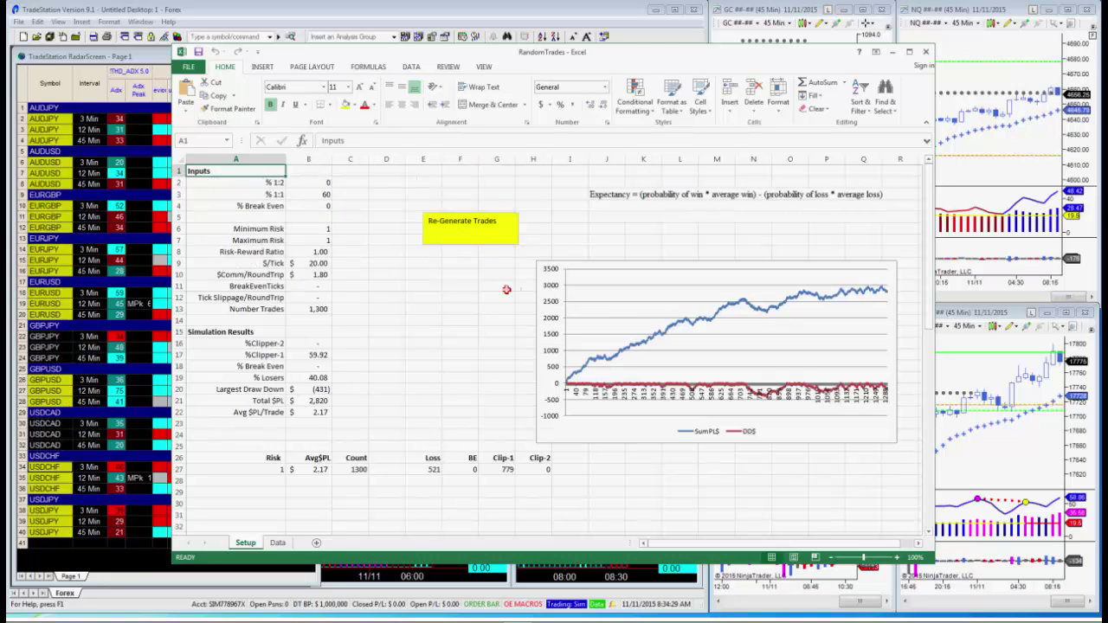
click(481, 230)
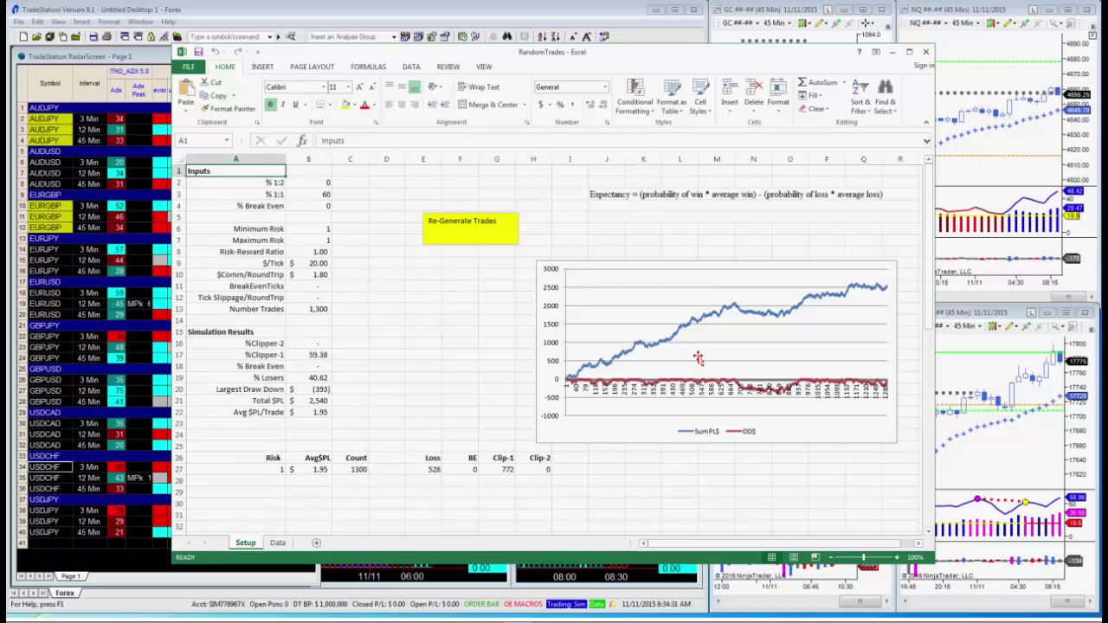
- Check the trade list on the Data sheet, return to Setup, set % 1:1 to 70 and regenerate the trades three times
click(278, 542)
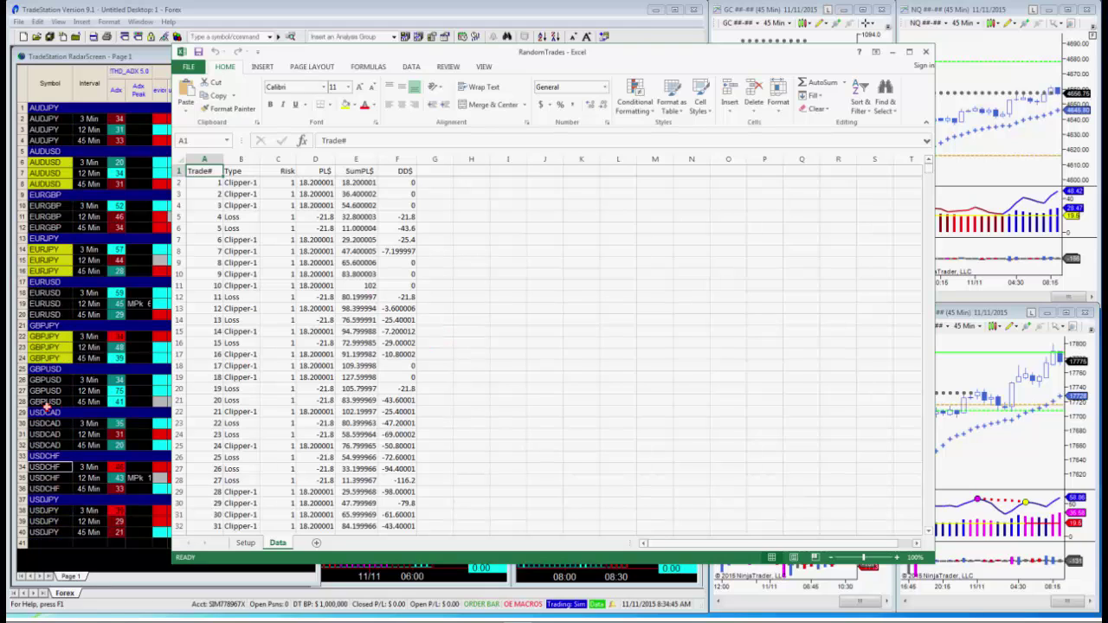
click(245, 543)
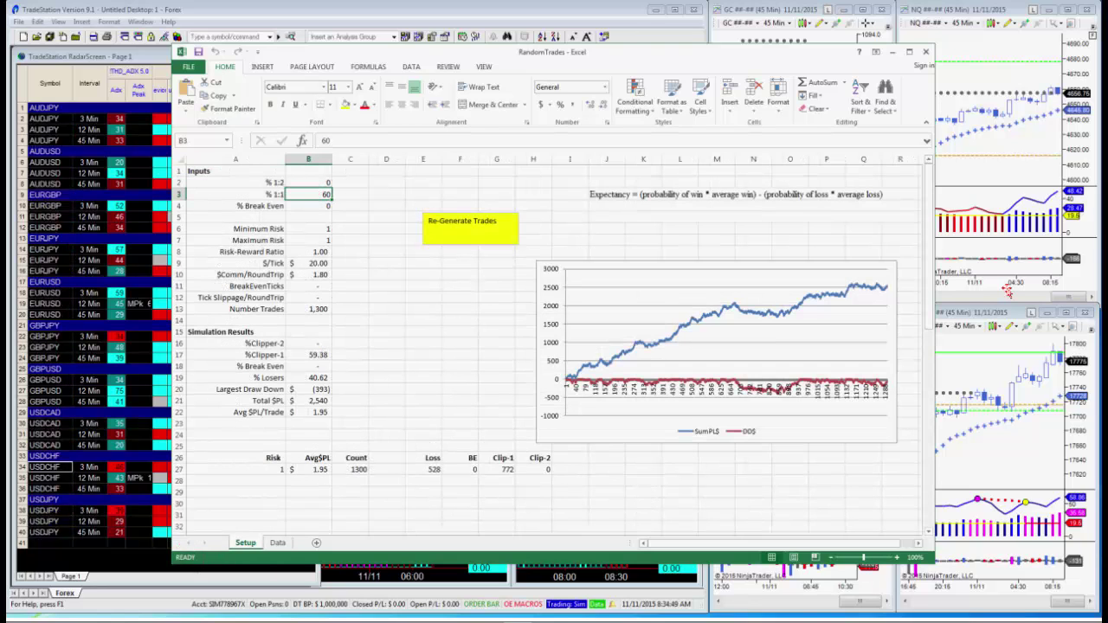
text(70)
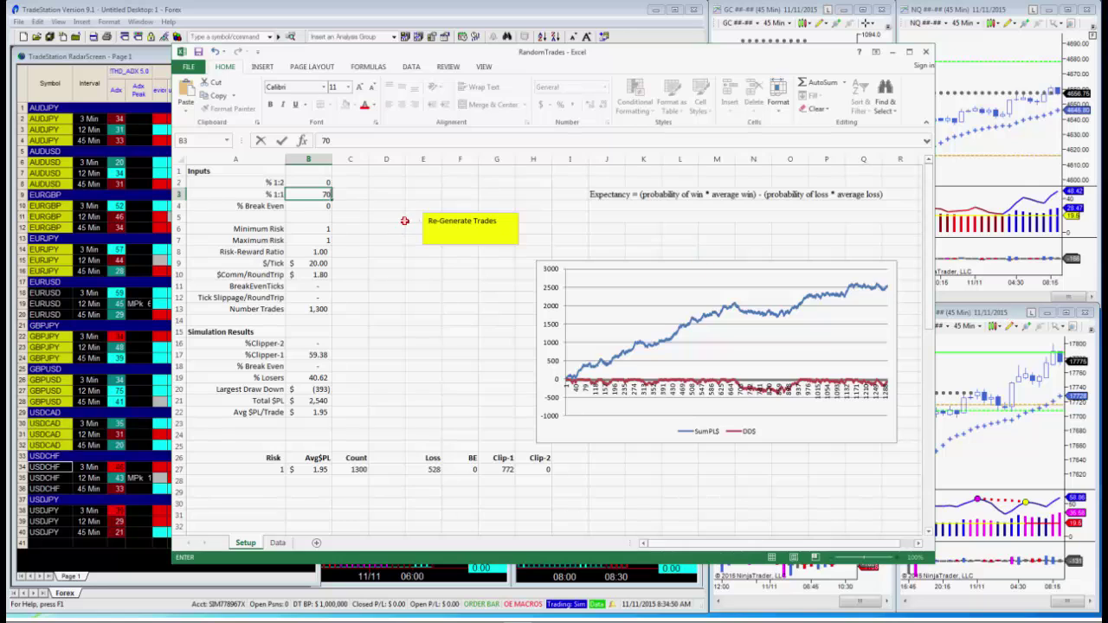
click(462, 232)
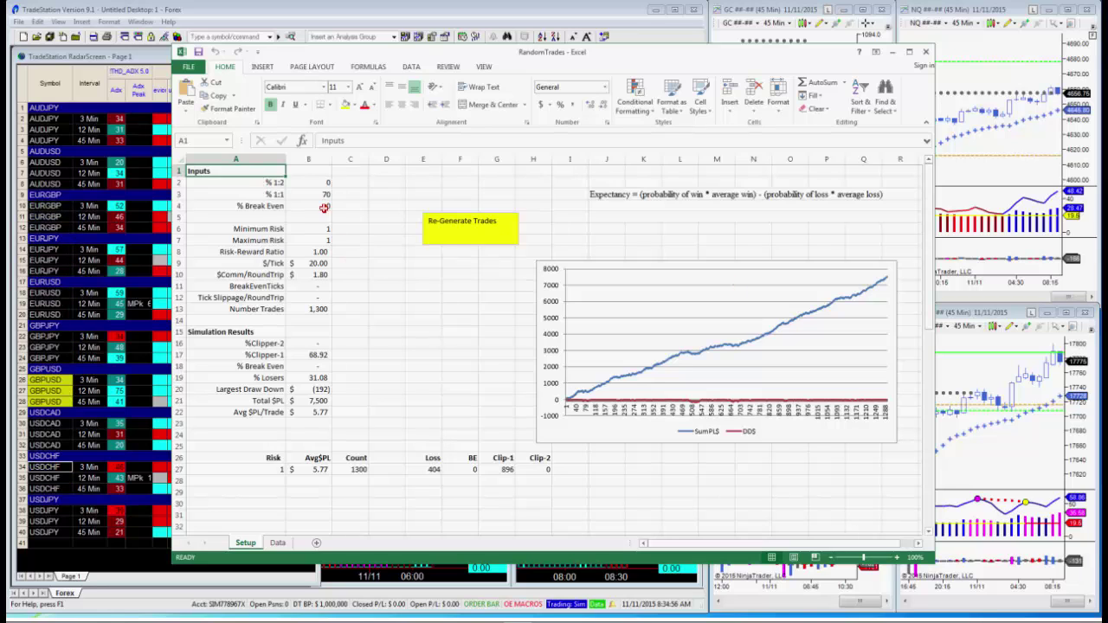
click(440, 234)
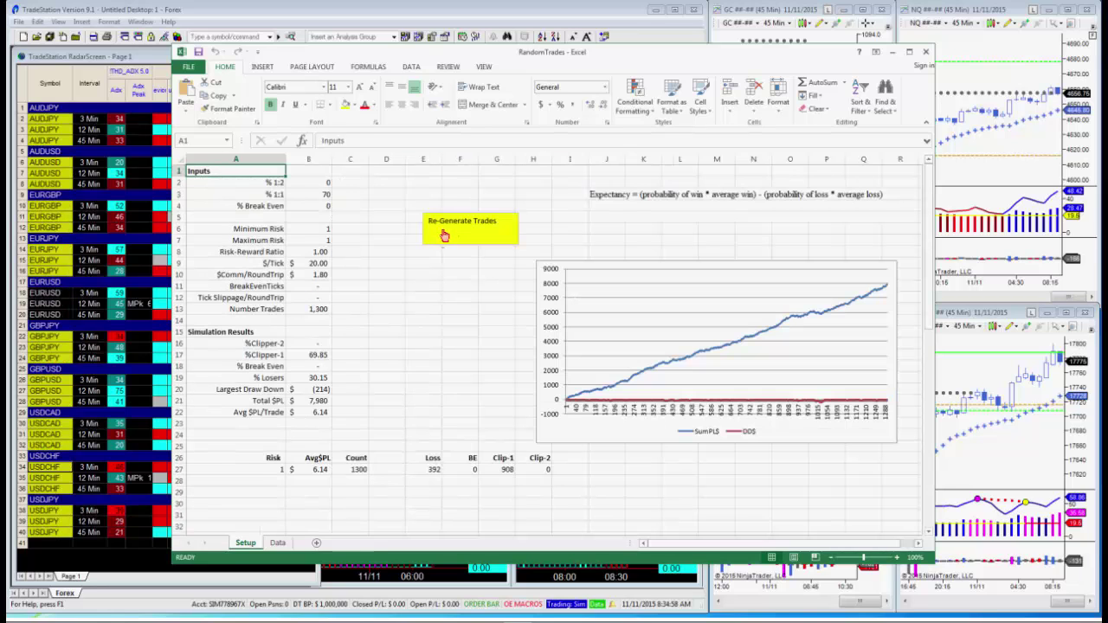
click(442, 233)
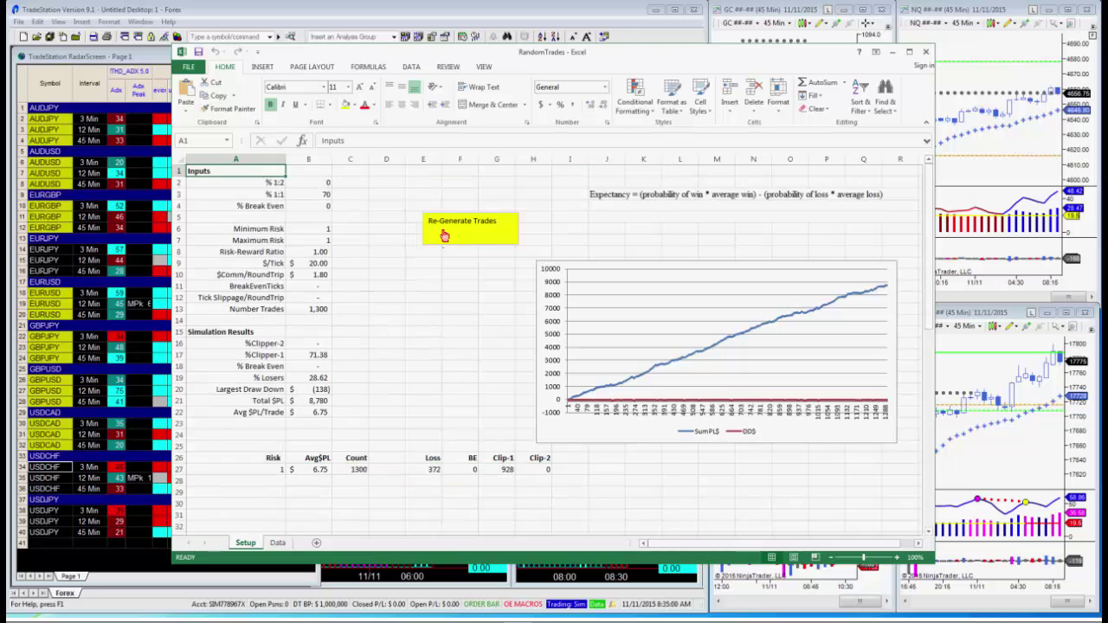
- Set % 1:1 to 60 and % 1:2 to 5, and regenerate the simulated trades
click(327, 198)
text(60)
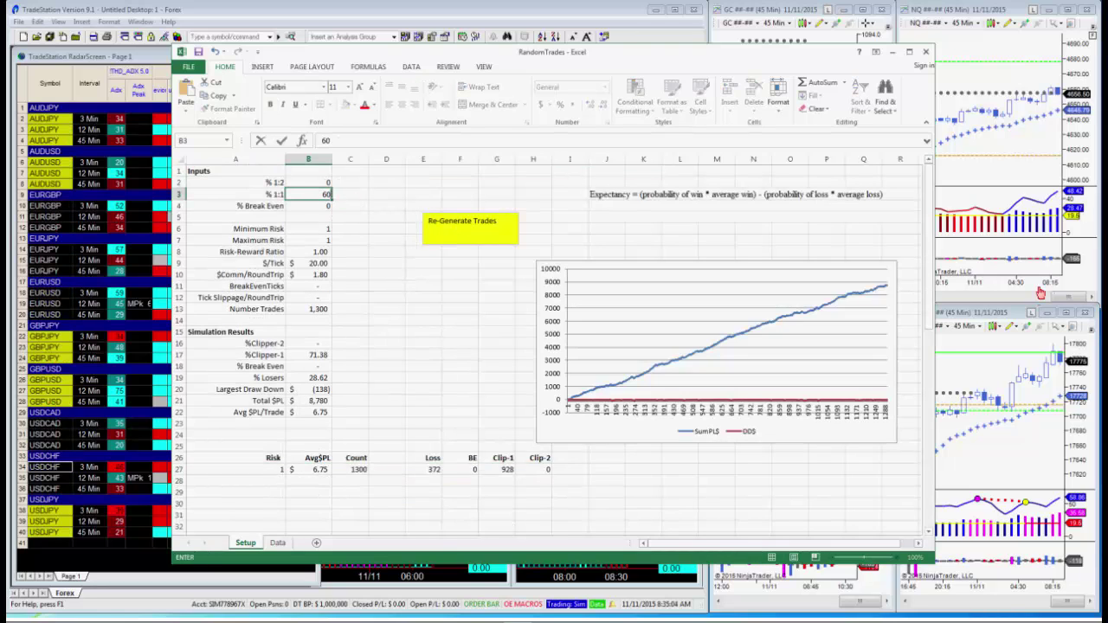
key(Up)
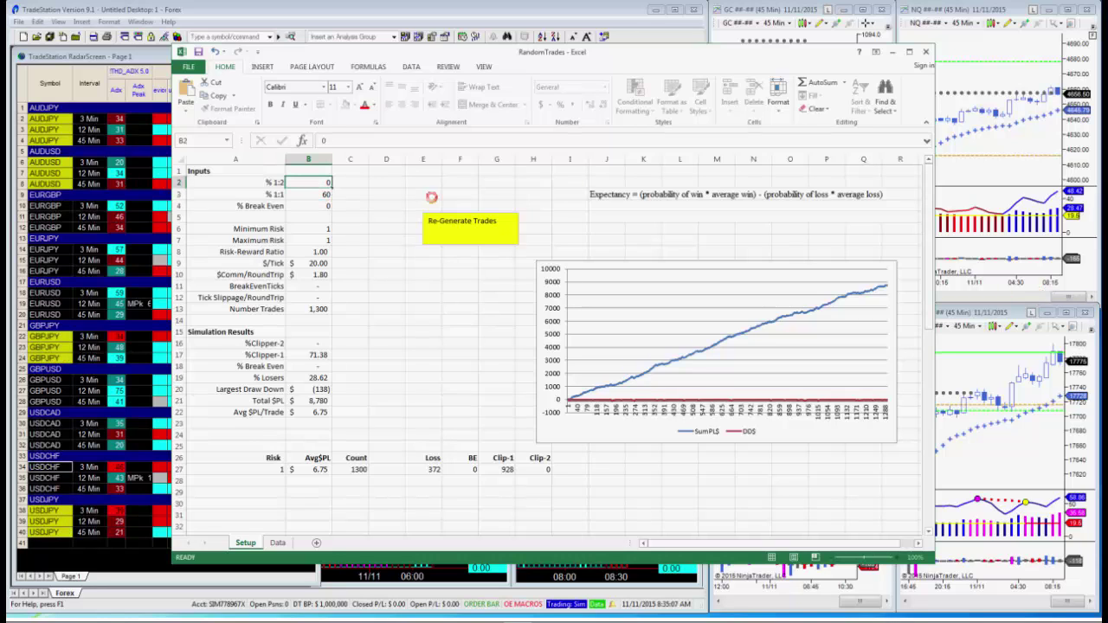
text(5)
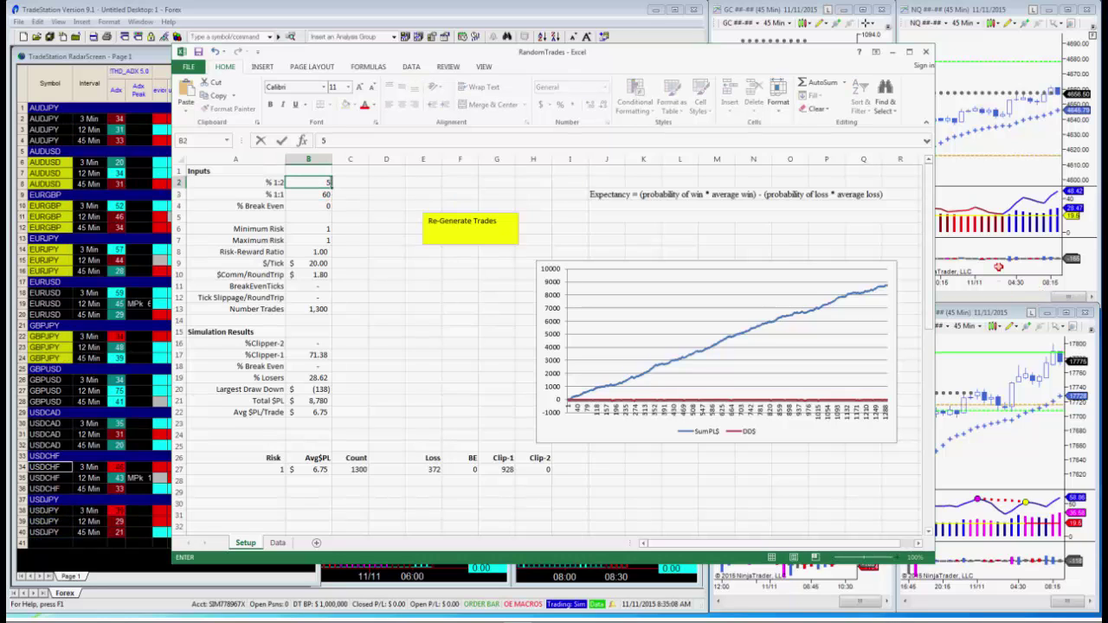
click(476, 229)
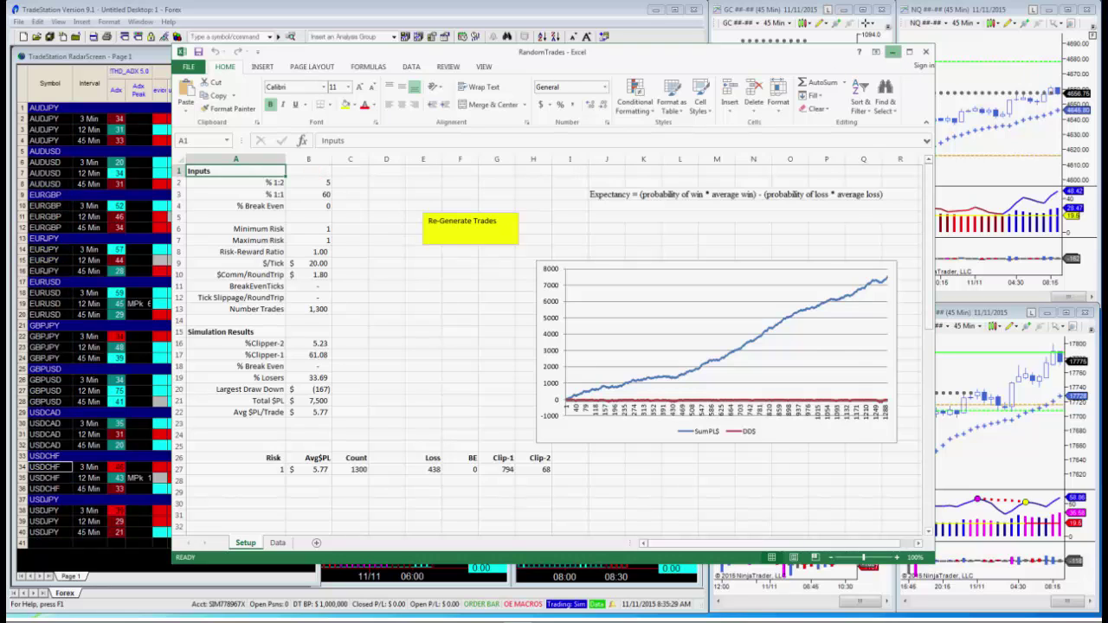
- Minimize the workbook, switch to the MarketVolatilityReports PDF in the browser, and examine the average hourly movement tables from AUDUSD through ES
click(892, 51)
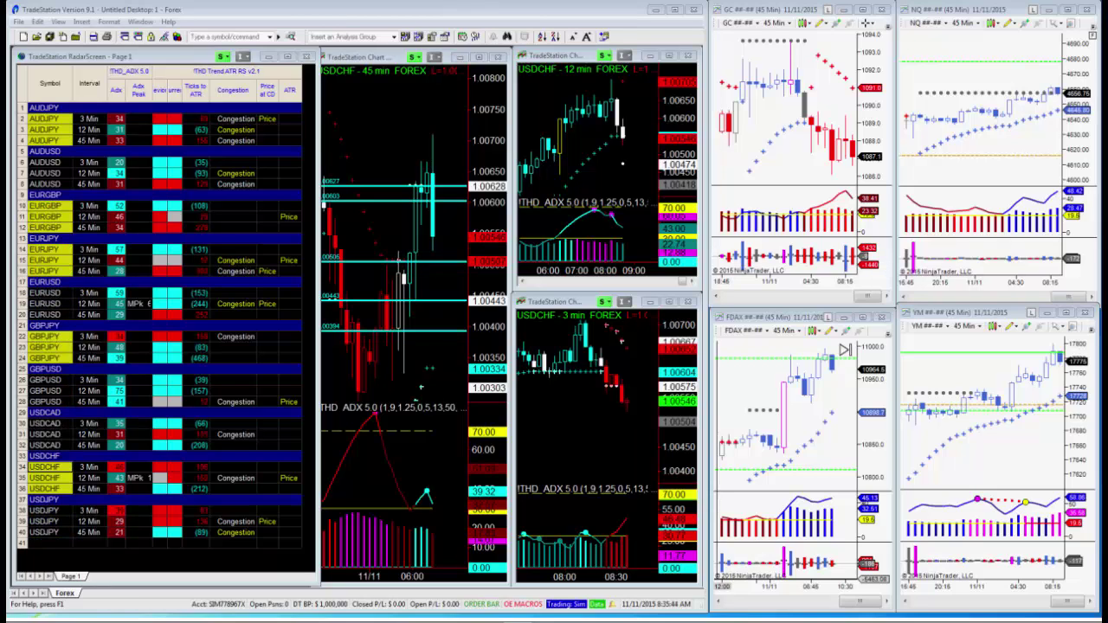
key(alt+Tab)
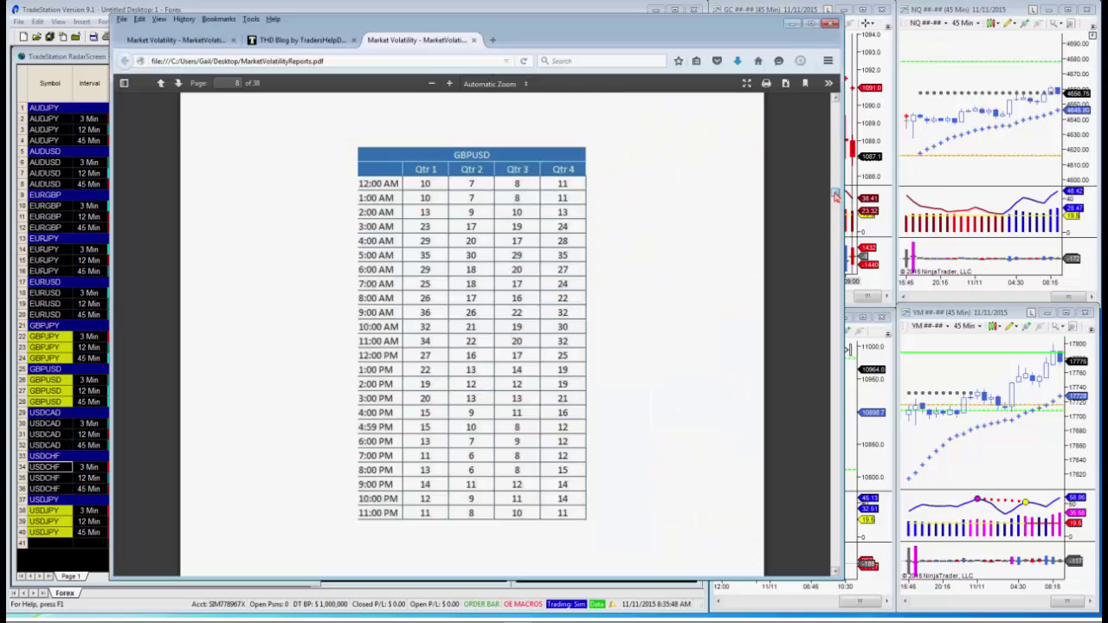
drag(836, 196, 826, 309)
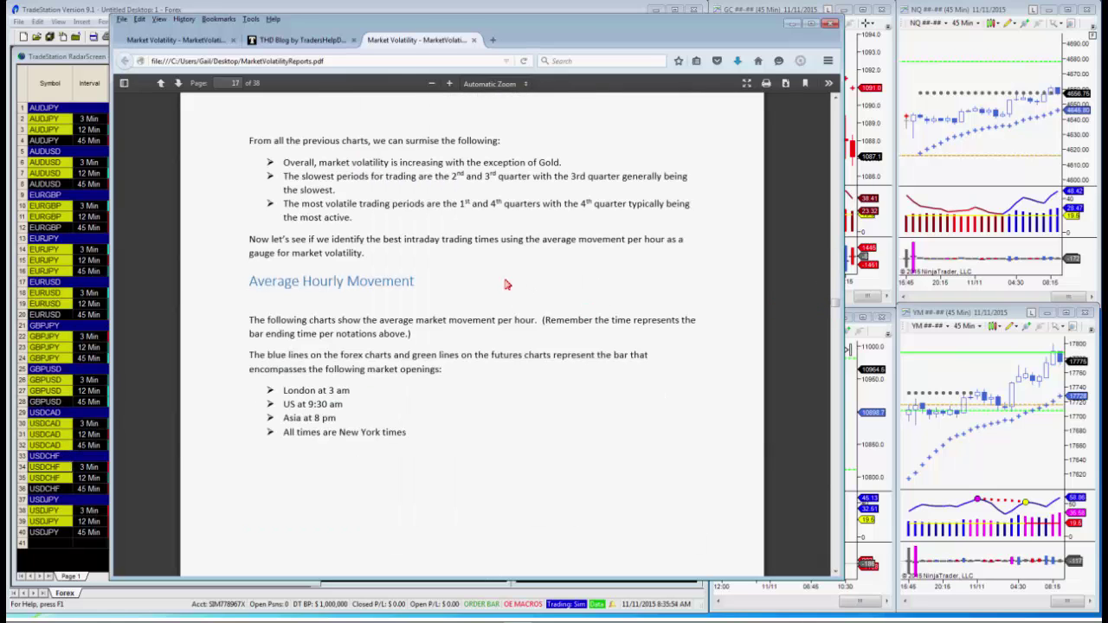
scroll(506, 283, down, 5)
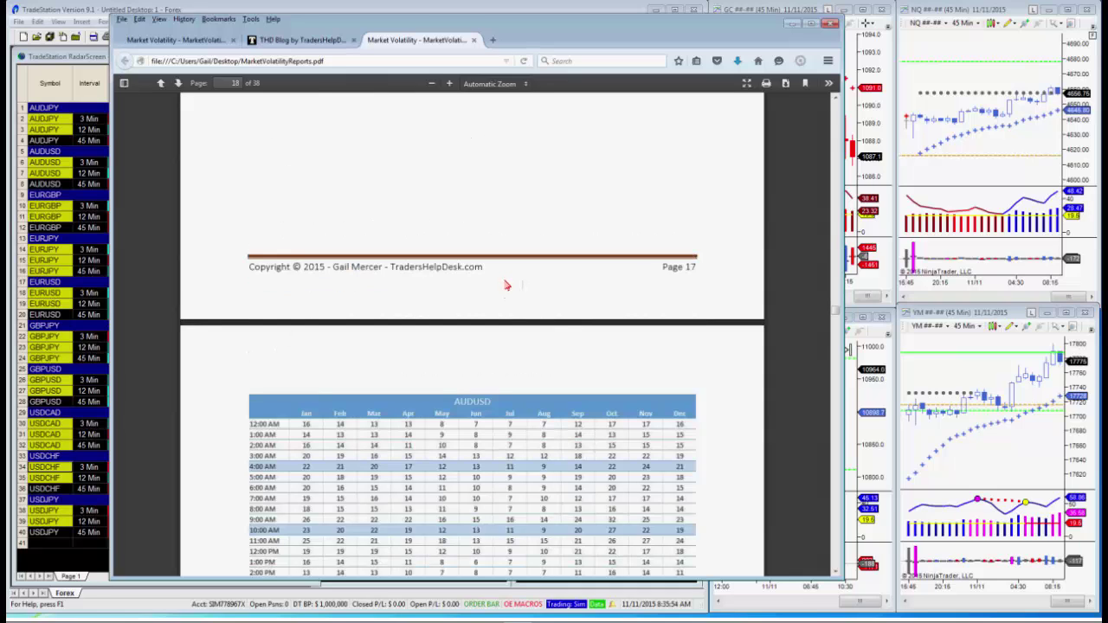
scroll(506, 284, down, 6)
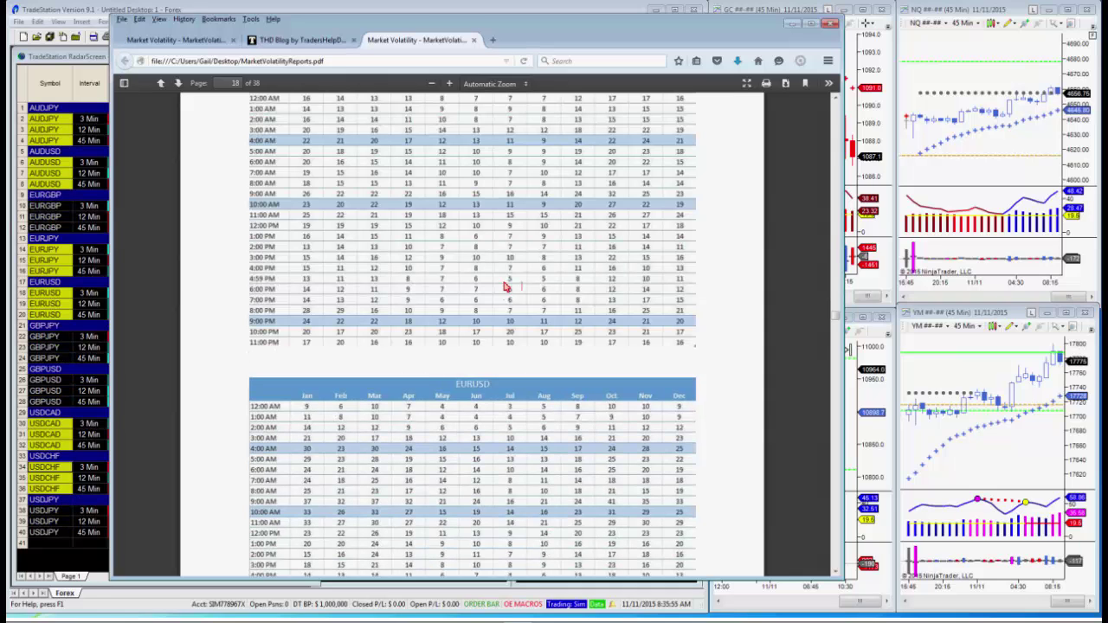
scroll(329, 208, up, 2)
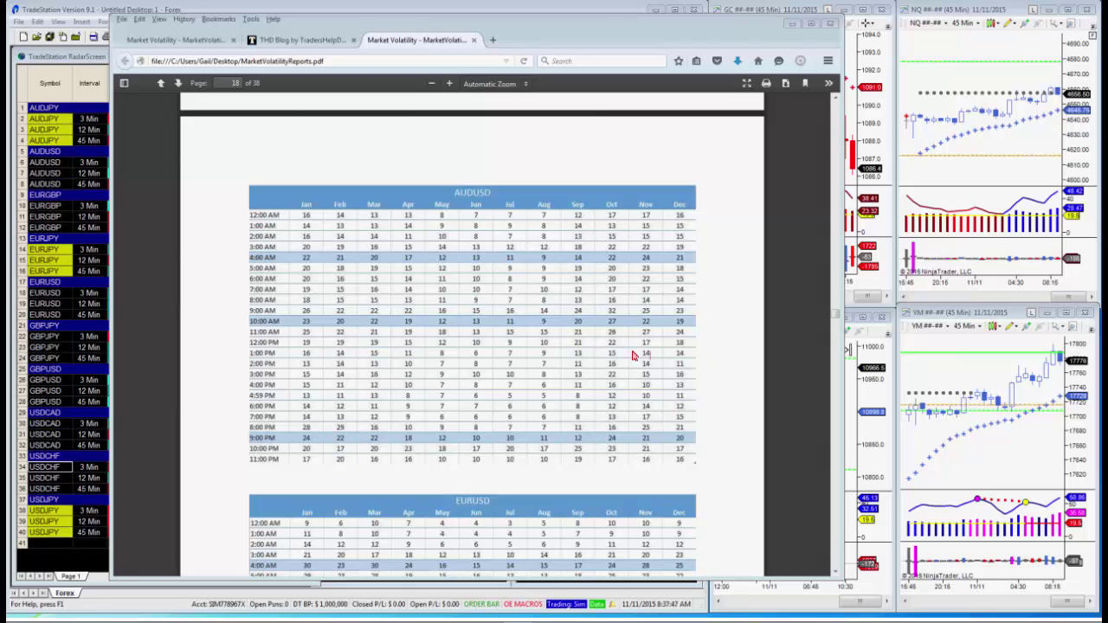
click(776, 348)
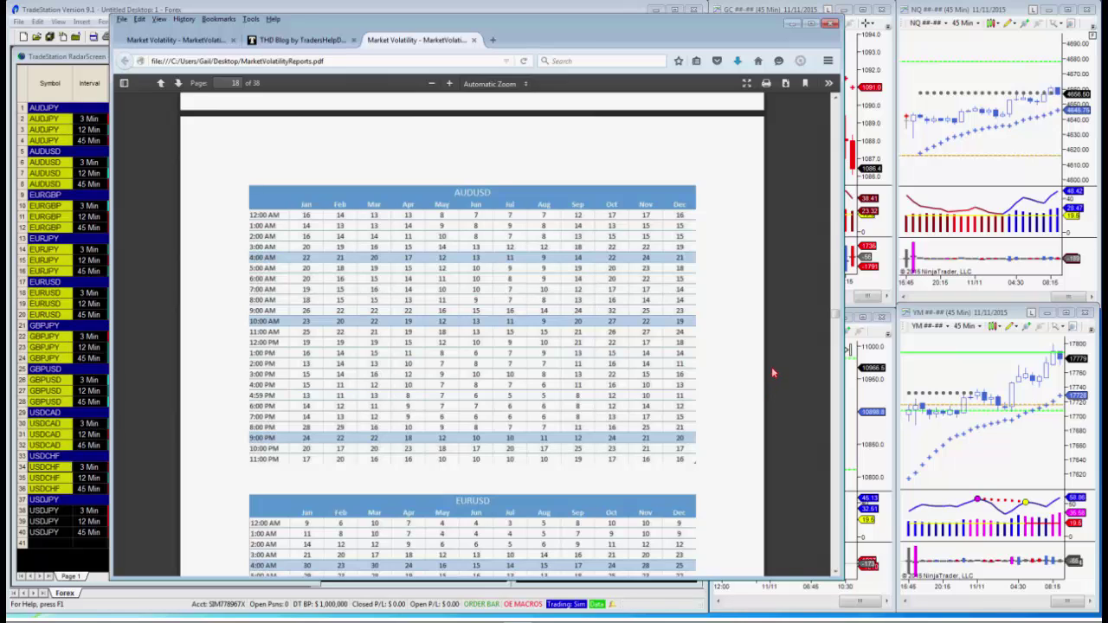
scroll(773, 373, down, 1)
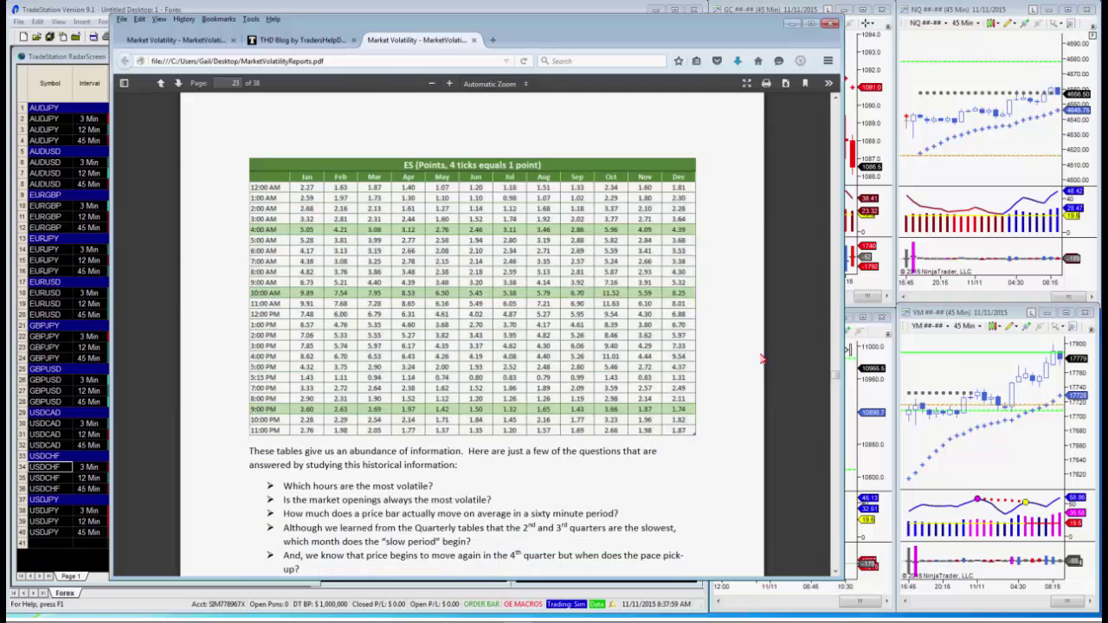
- Examine the average movement tables for economic reports in the PDF, from Building Permits through Non-Farm Employment Change
scroll(760, 362, down, 15)
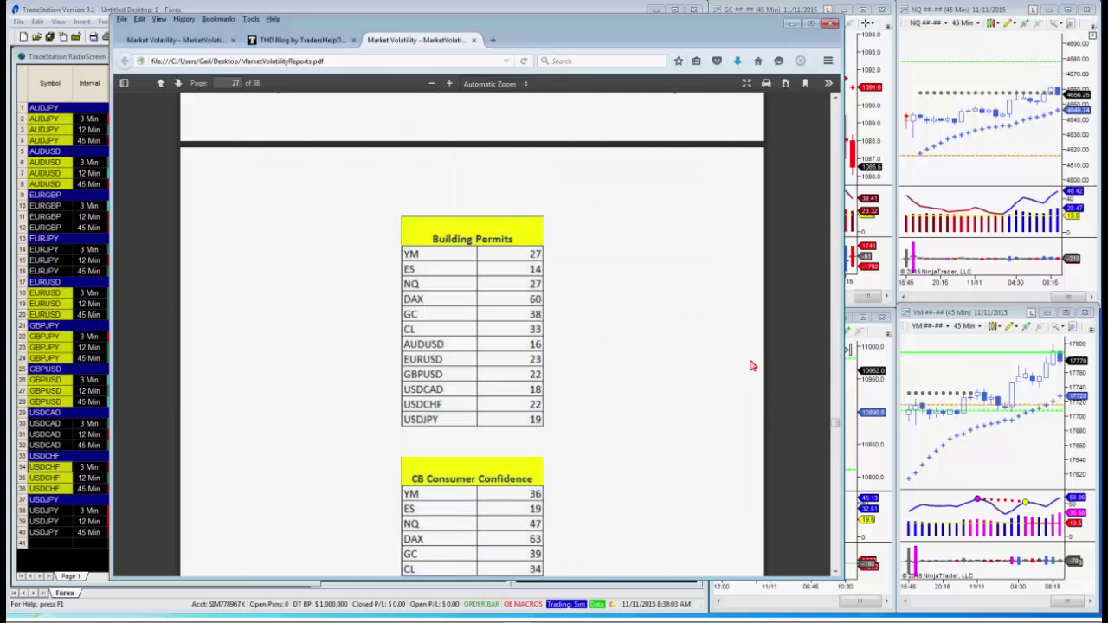
scroll(751, 365, down, 1)
scroll(751, 365, down, 10)
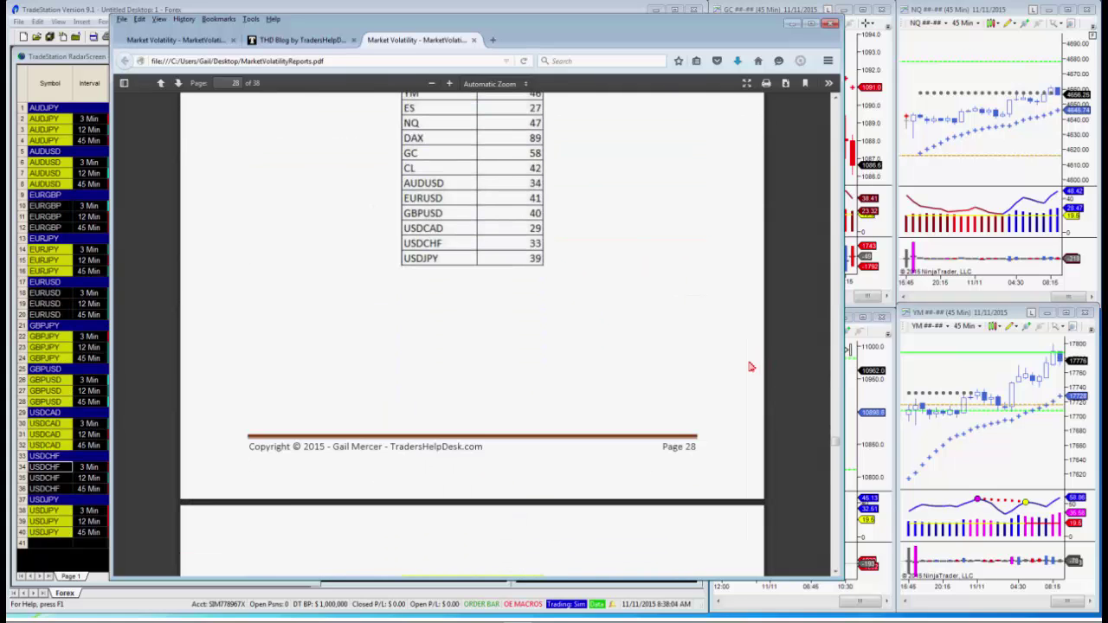
scroll(751, 368, down, 5)
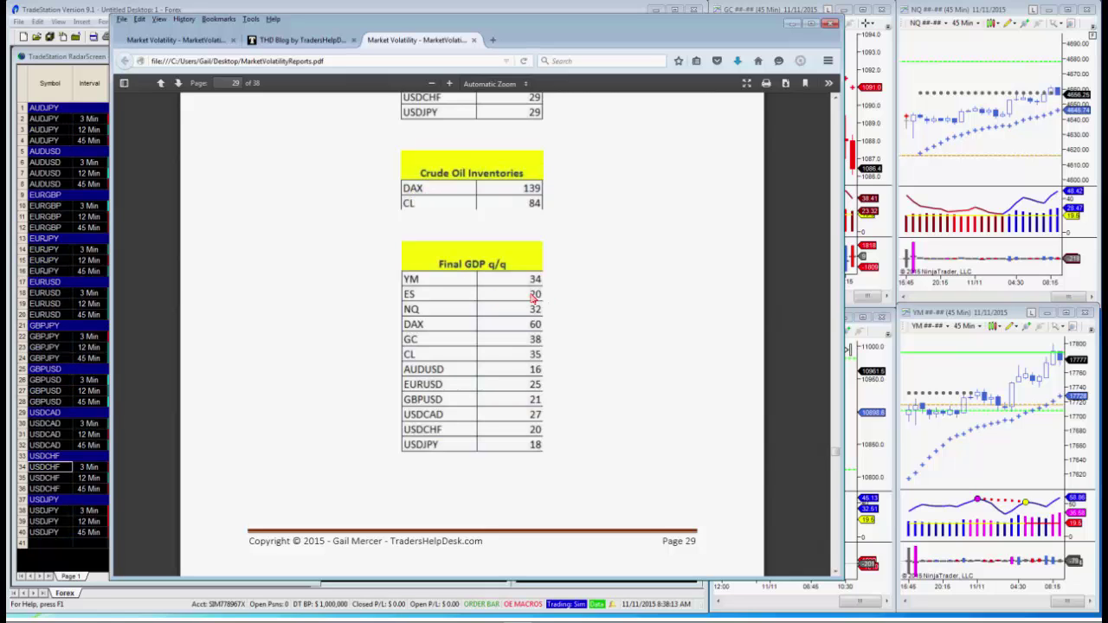
scroll(532, 295, down, 3)
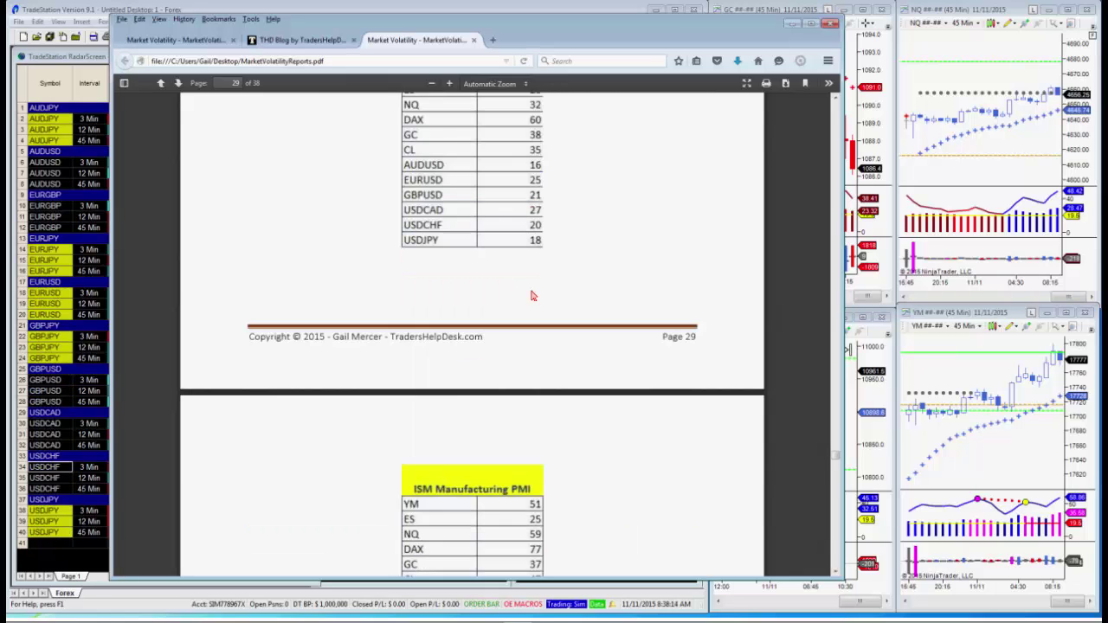
scroll(532, 295, down, 15)
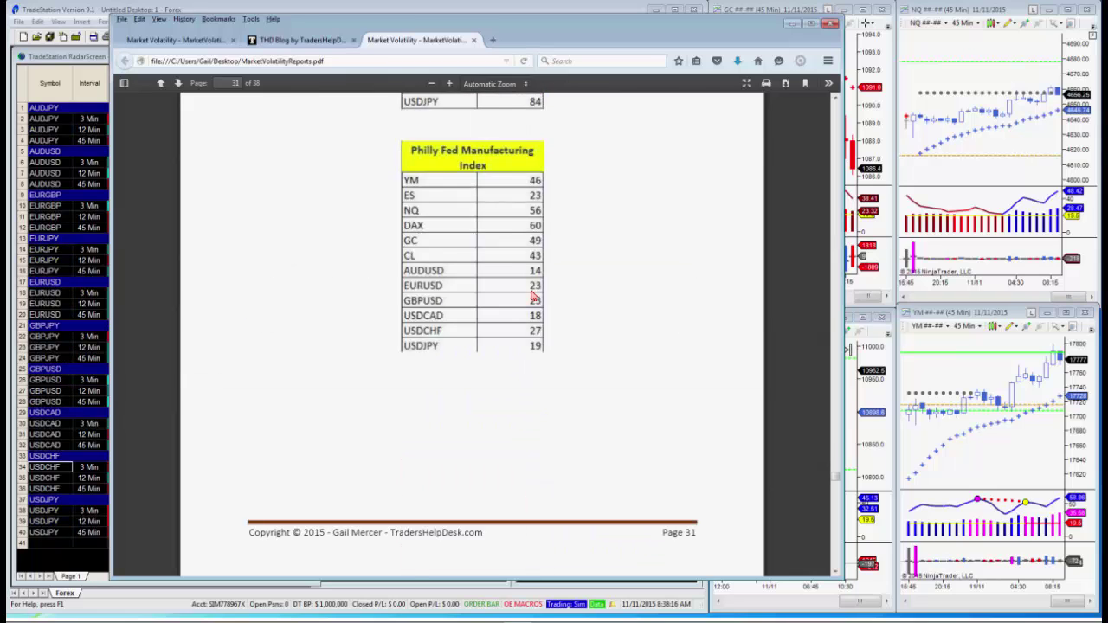
scroll(532, 295, up, 3)
scroll(605, 299, up, 1)
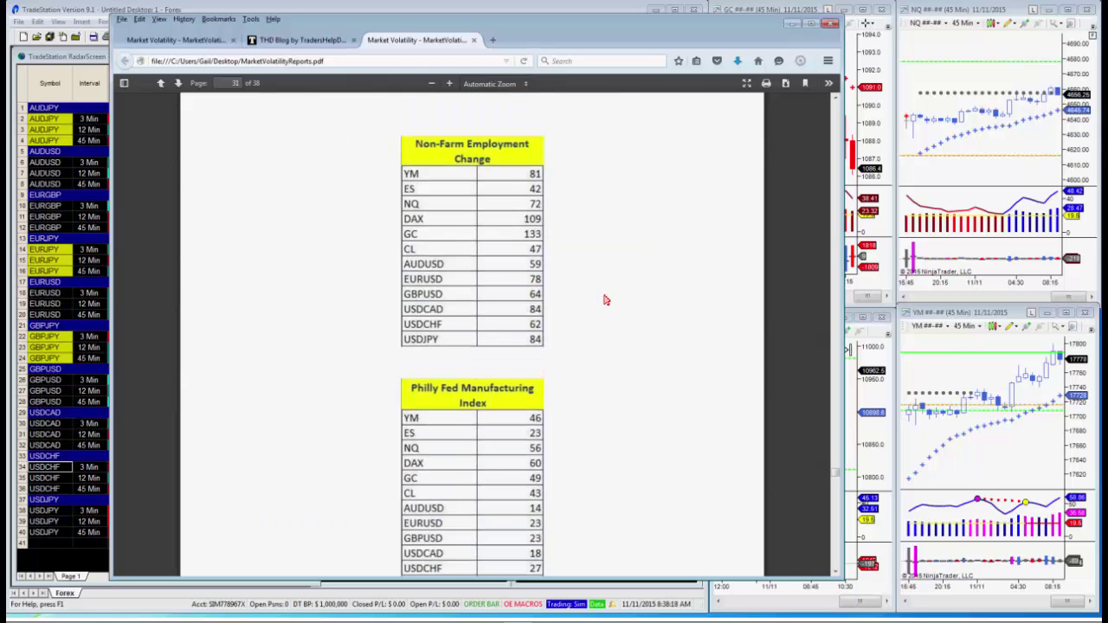
scroll(605, 299, up, 1)
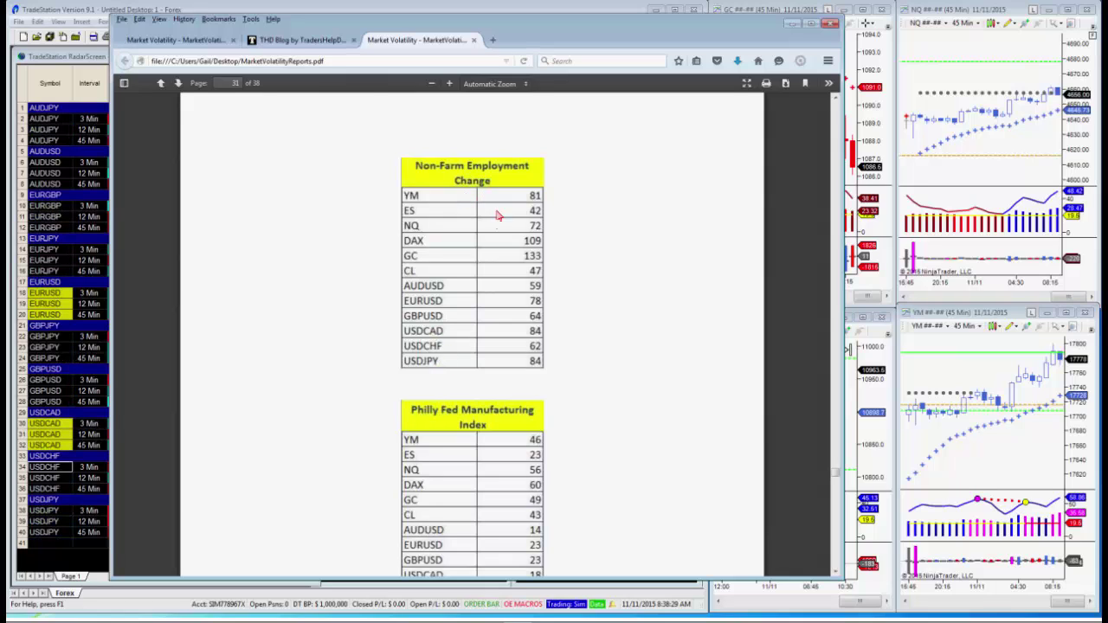
- Examine the remaining report tables from PPI through Unemployment Claims, and the currency-specific reports for AUDUSD, EURUSD, GBPUSD, USDCAD and USDJPY
scroll(680, 347, down, 4)
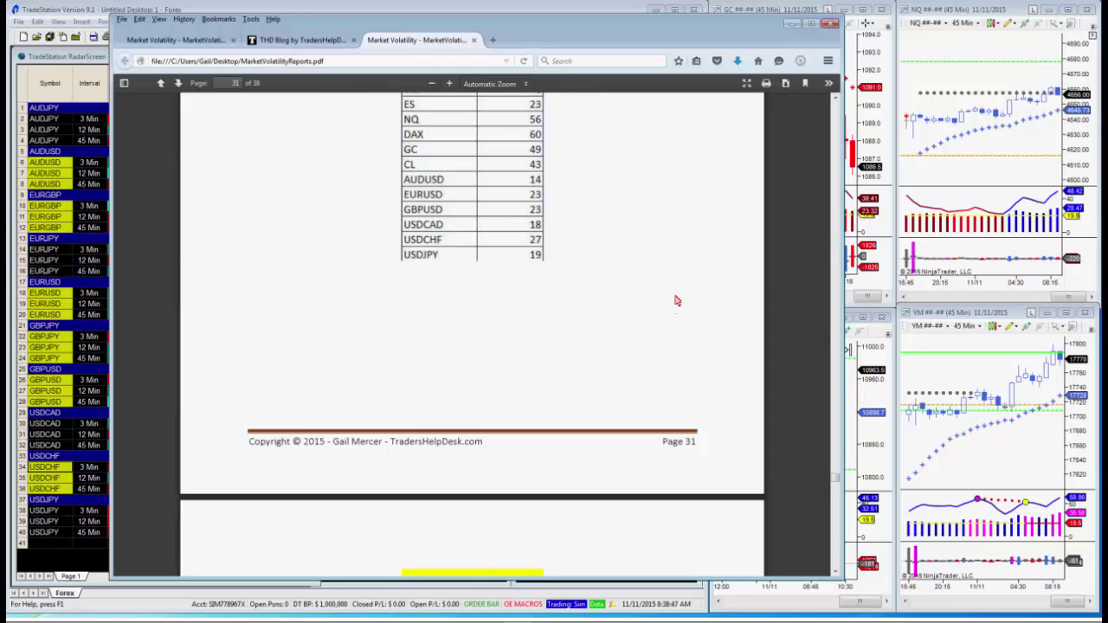
scroll(673, 299, down, 5)
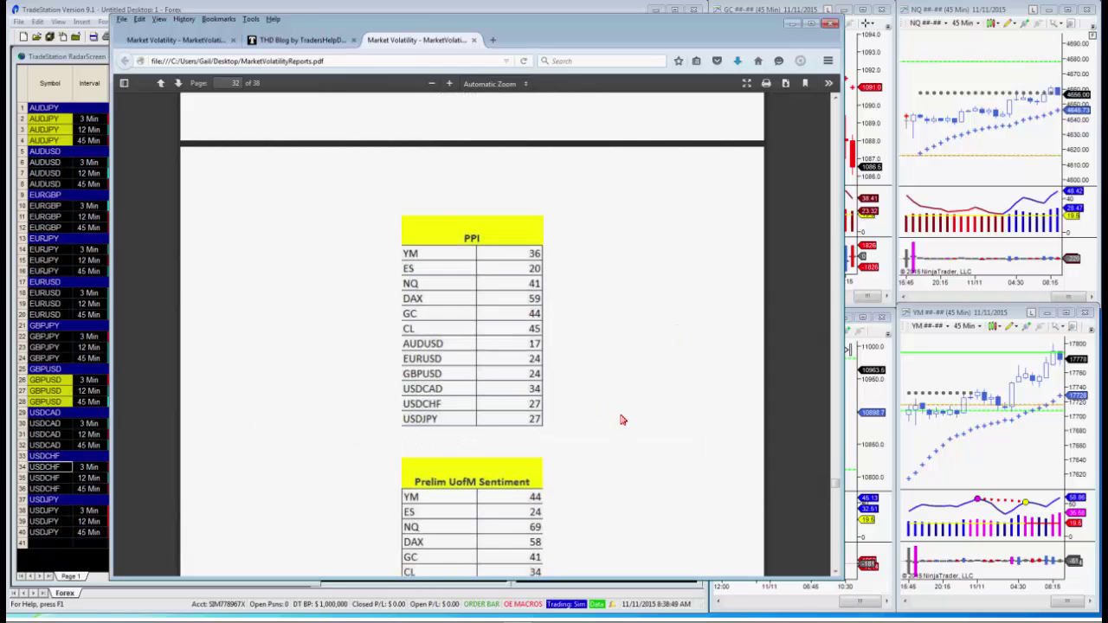
scroll(625, 407, down, 10)
scroll(629, 394, down, 5)
scroll(629, 394, up, 7)
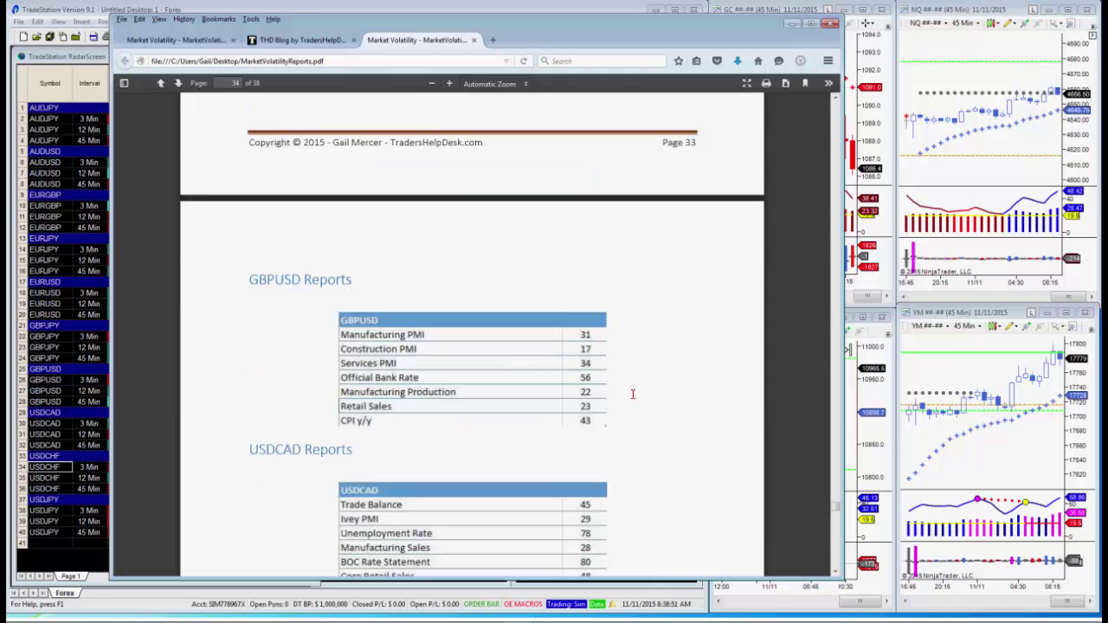
scroll(268, 315, up, 3)
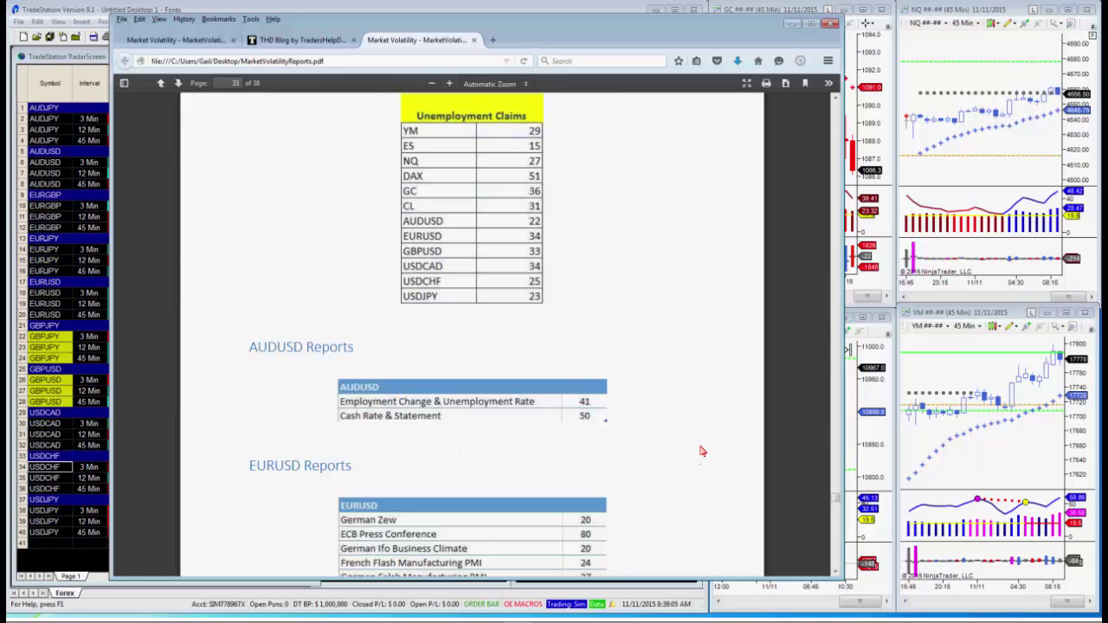
scroll(705, 420, down, 1)
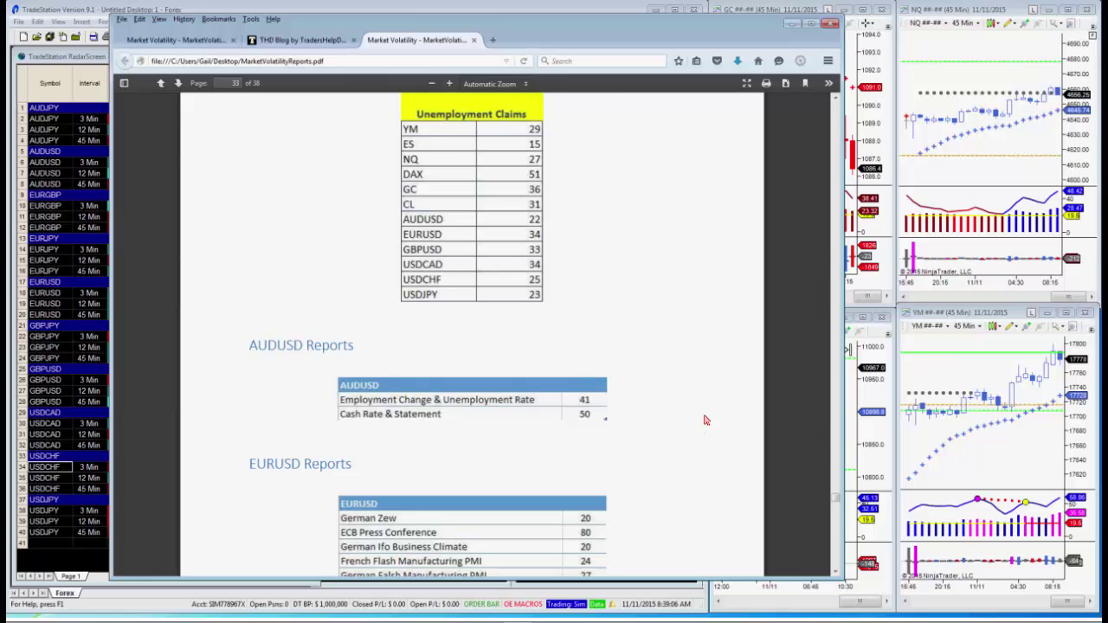
scroll(705, 420, down, 2)
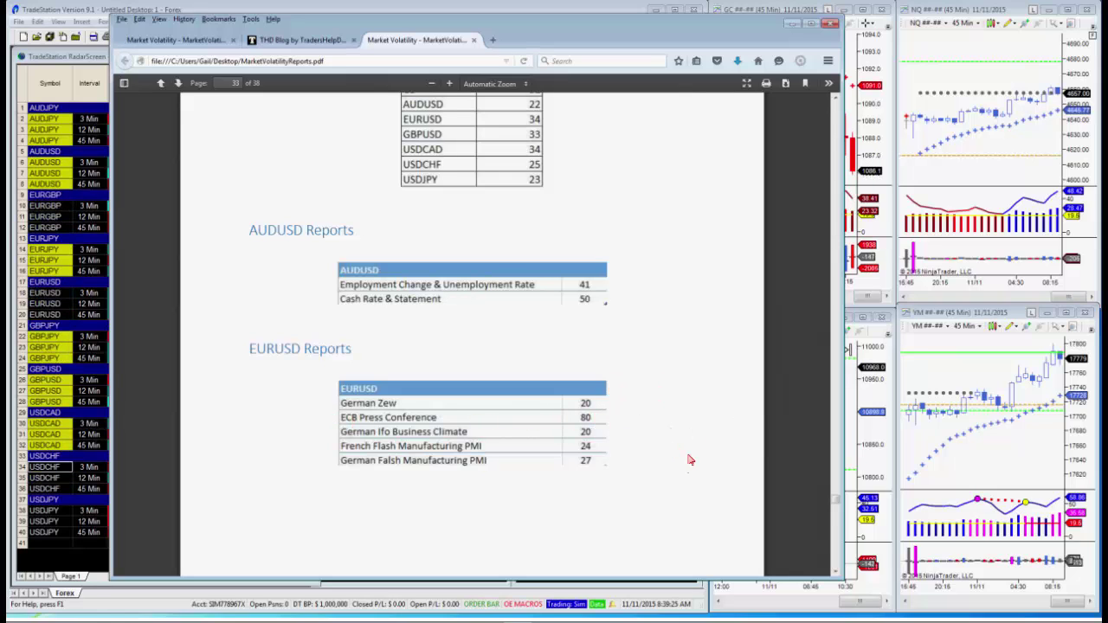
scroll(680, 454, down, 5)
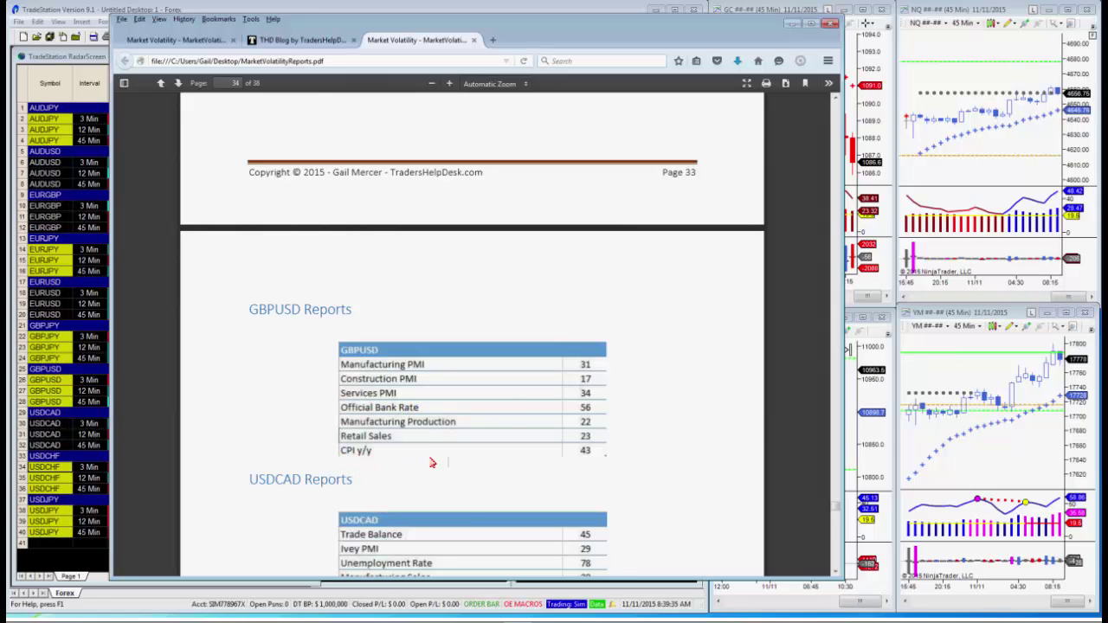
scroll(660, 450, down, 1)
scroll(660, 450, down, 5)
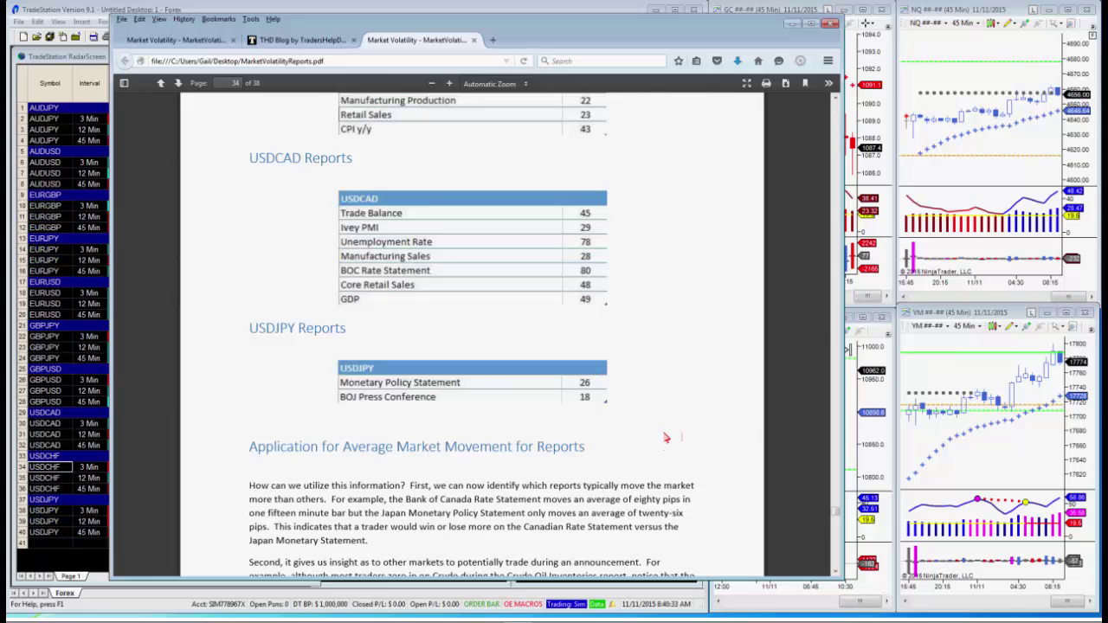
- Go back past the most volatile hour section to the quarterly hourly movement tables and examine the USDCAD table on page 9
scroll(666, 437, up, 1)
scroll(665, 437, up, 20)
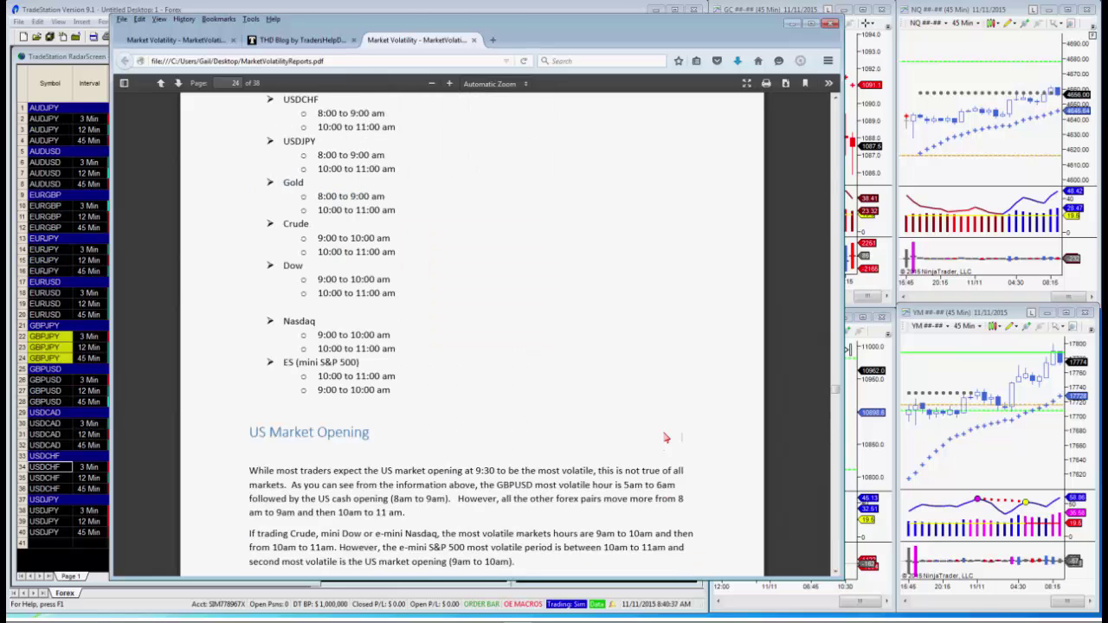
scroll(666, 437, up, 10)
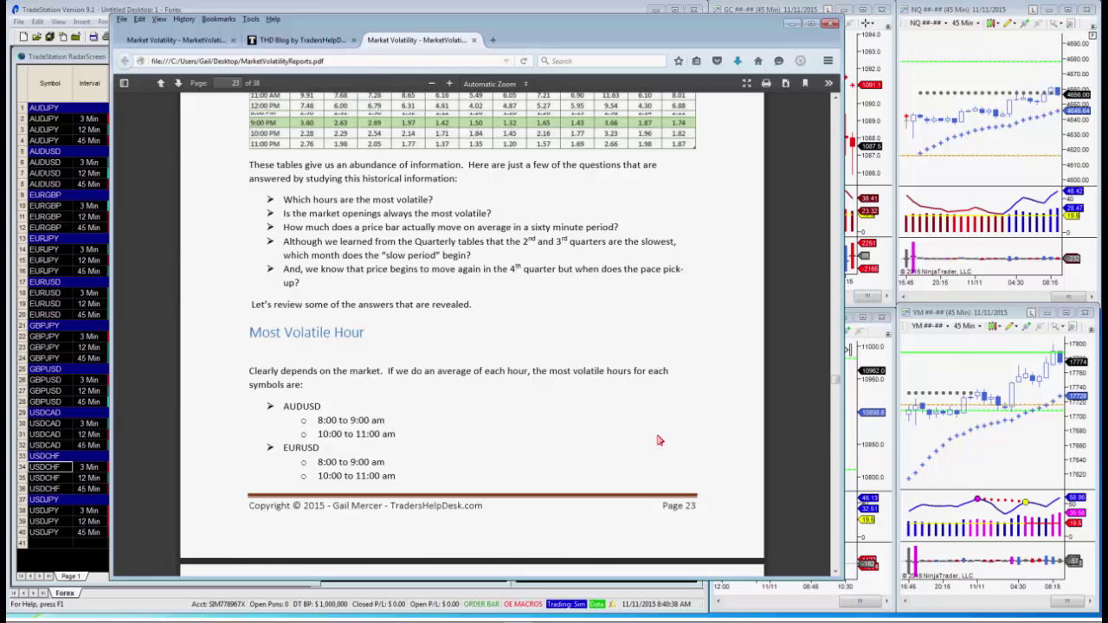
scroll(658, 441, up, 5)
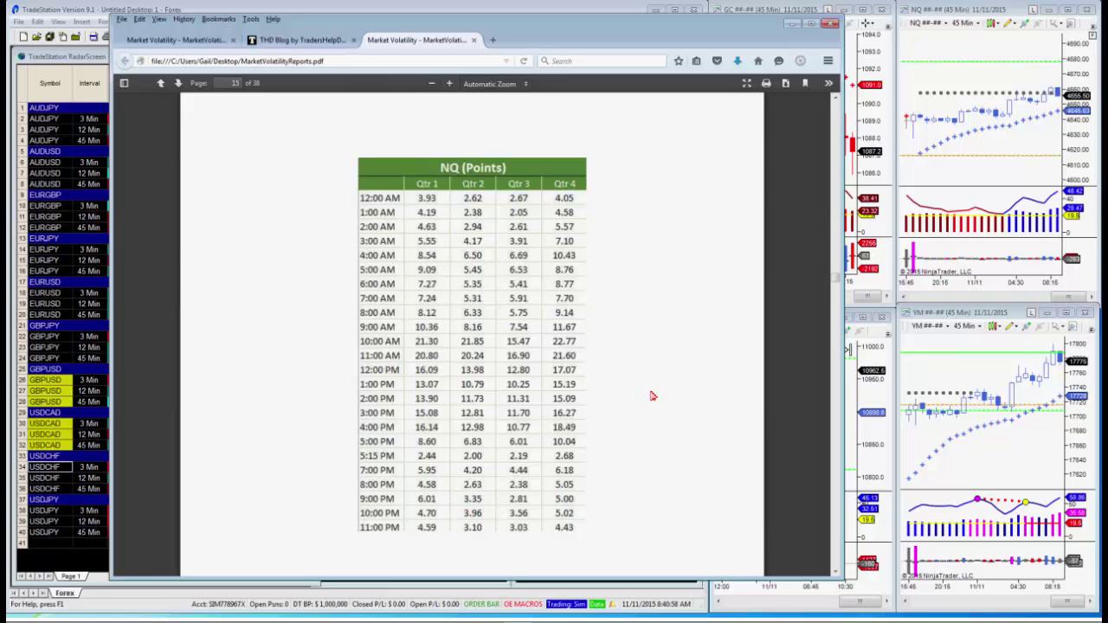
scroll(653, 395, up, 1)
scroll(652, 395, up, 15)
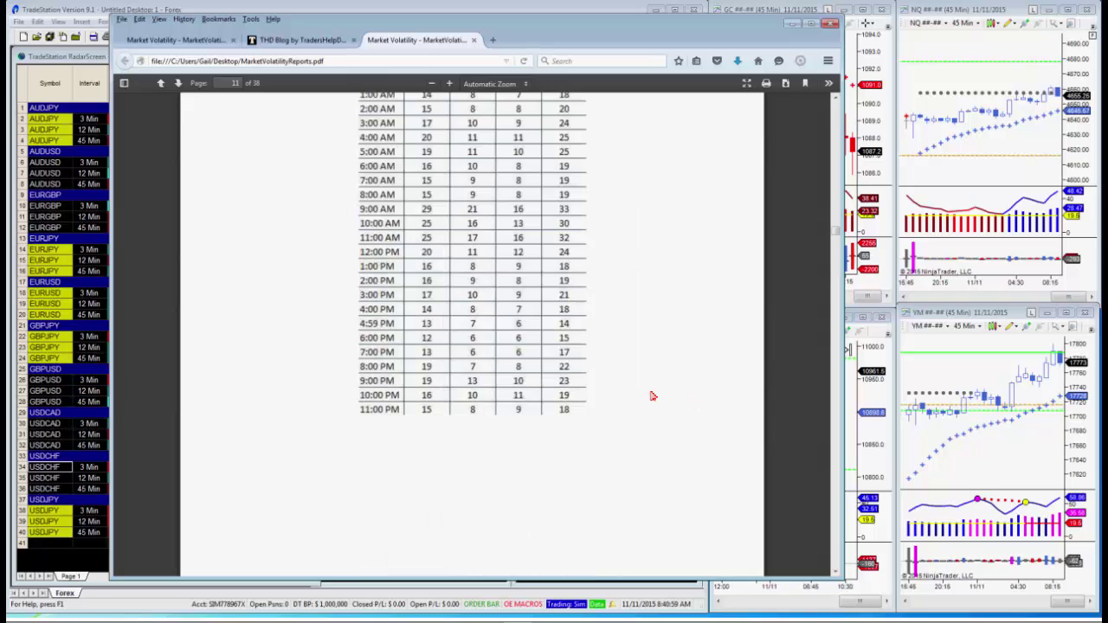
scroll(652, 396, up, 10)
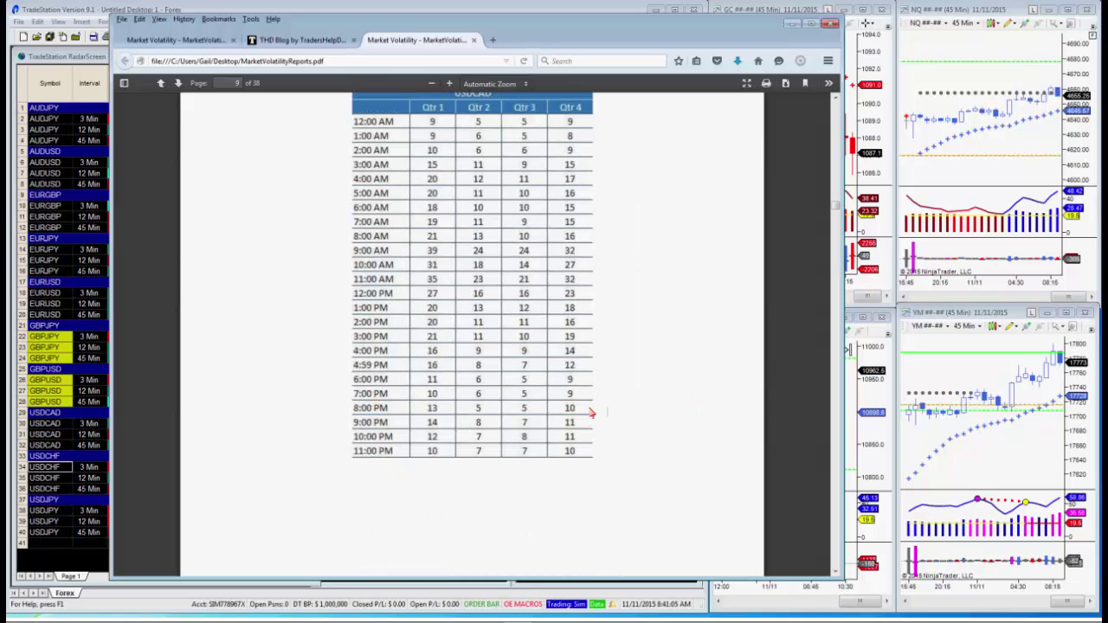
scroll(591, 413, up, 1)
scroll(592, 412, up, 1)
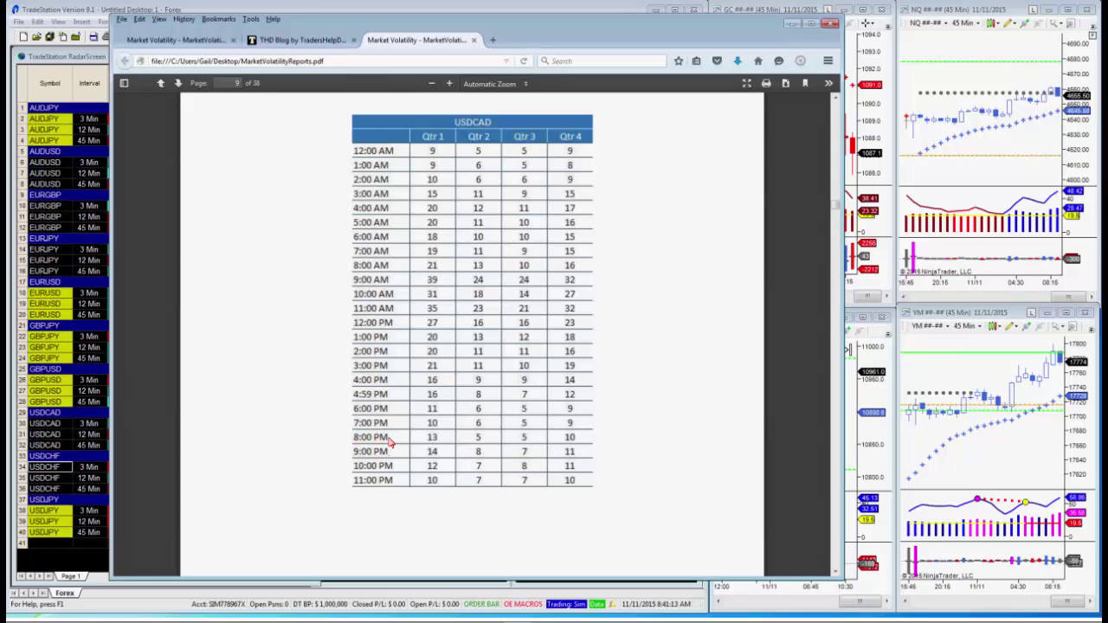
scroll(569, 434, up, 1)
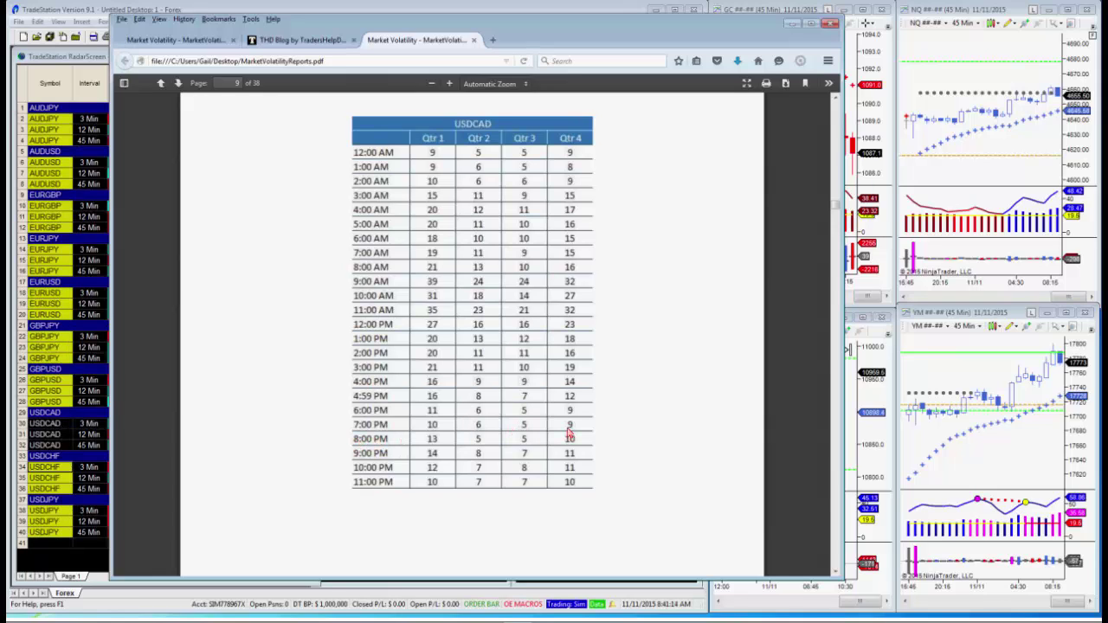
- Check the quarterly hourly movement tables for the neighbouring currency pairs, from GBPUSD through USDJPY on page 11
scroll(570, 434, up, 10)
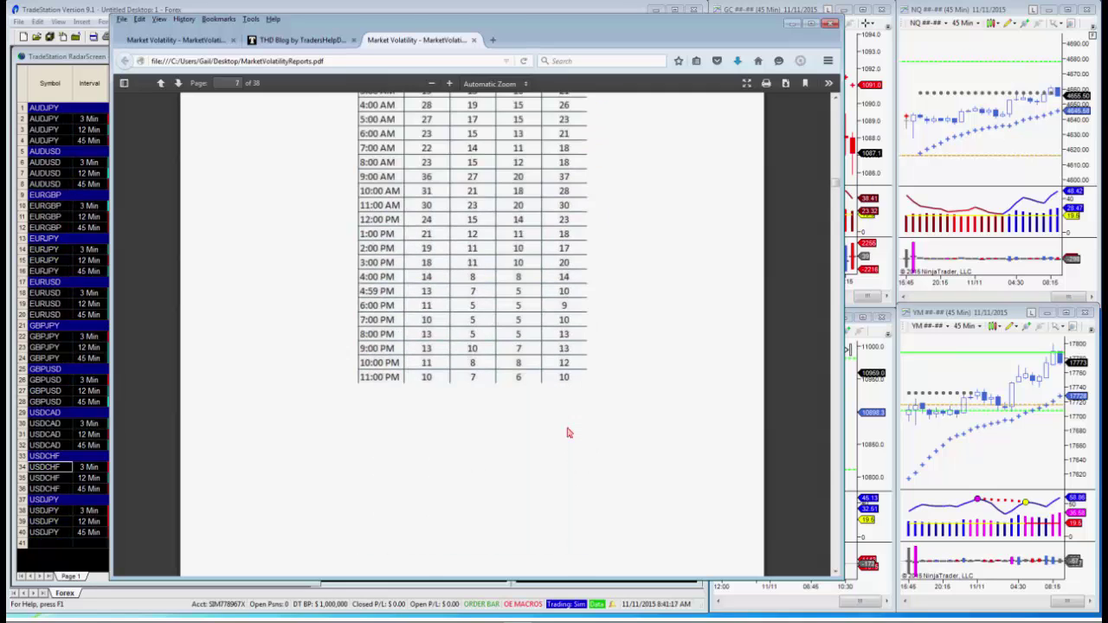
scroll(570, 433, down, 5)
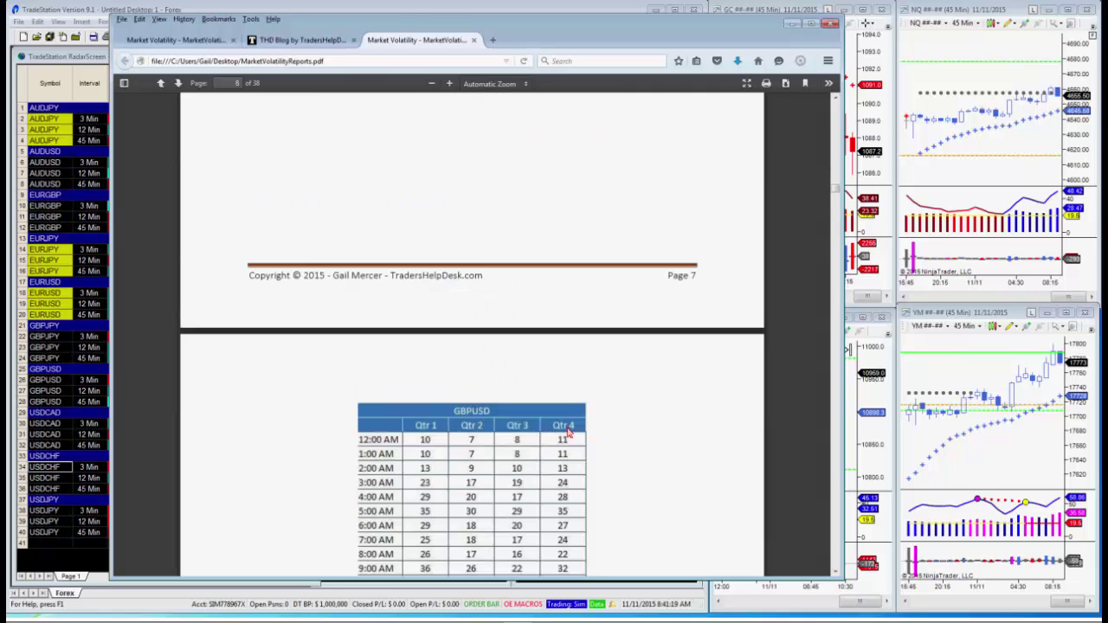
scroll(569, 433, down, 5)
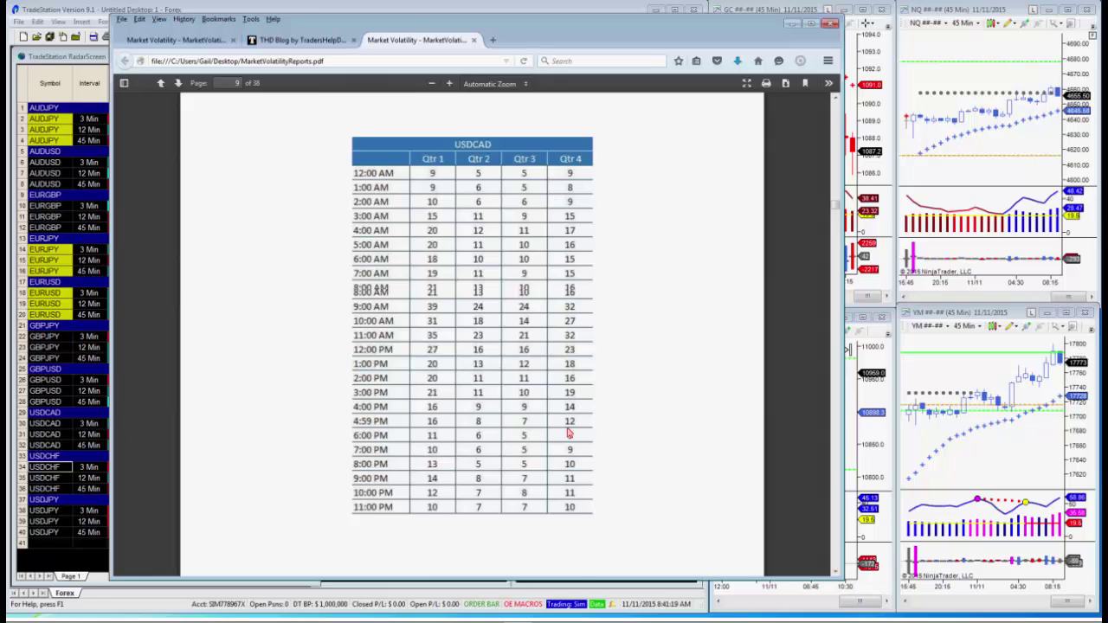
scroll(569, 433, down, 5)
scroll(569, 433, down, 5)
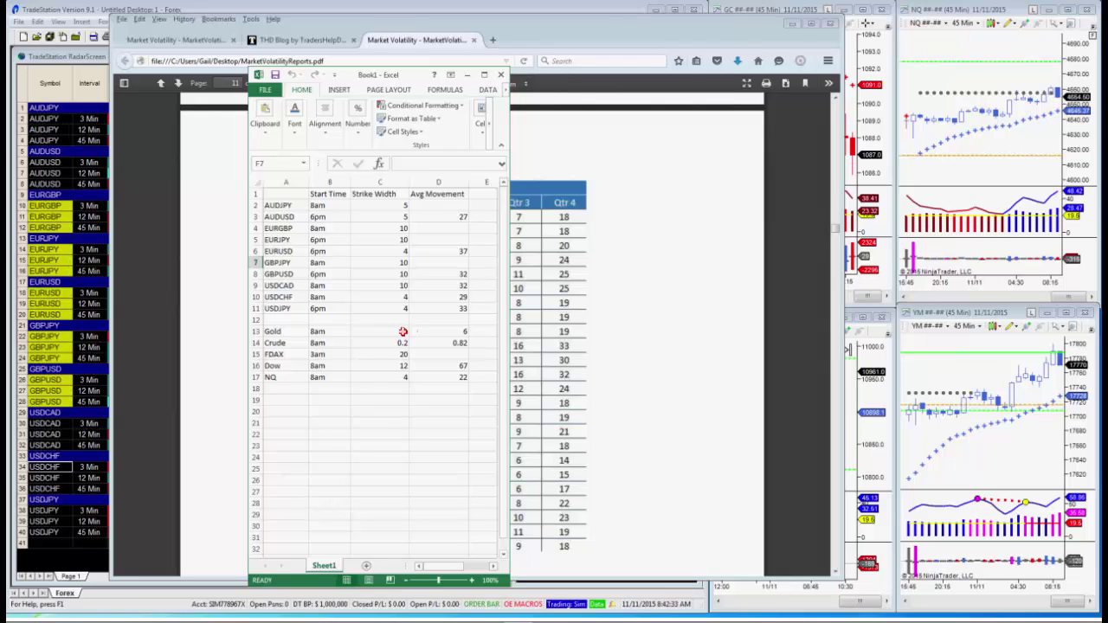
- Review the start time, strike width and average movement of each market in the Book1 Excel sheet, including Gold, Dow and NQ
text(1)
key(Return)
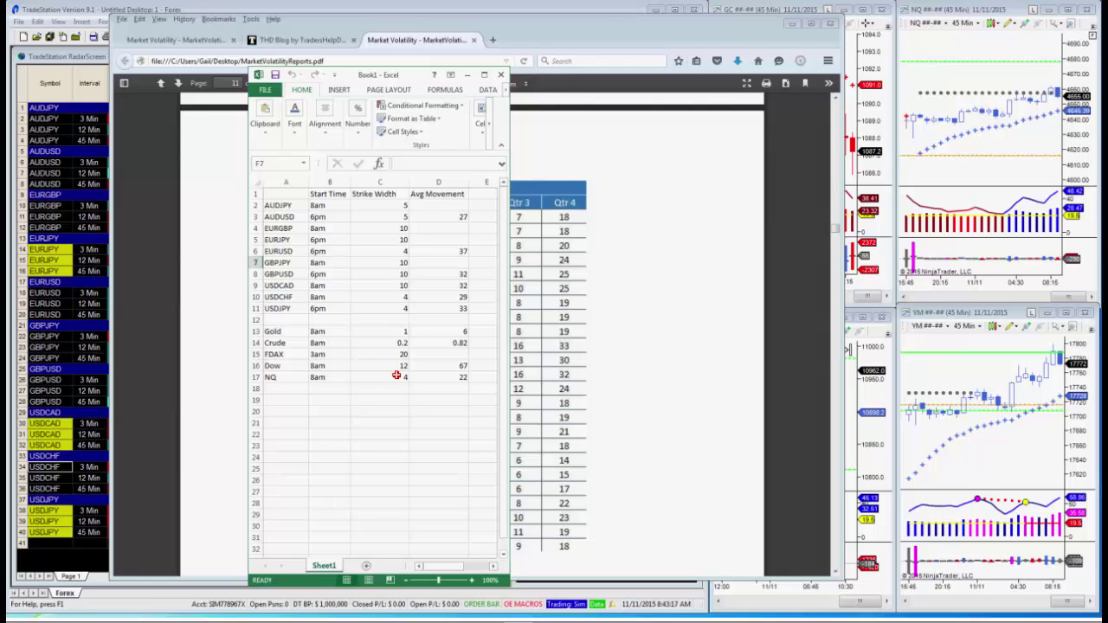
click(286, 364)
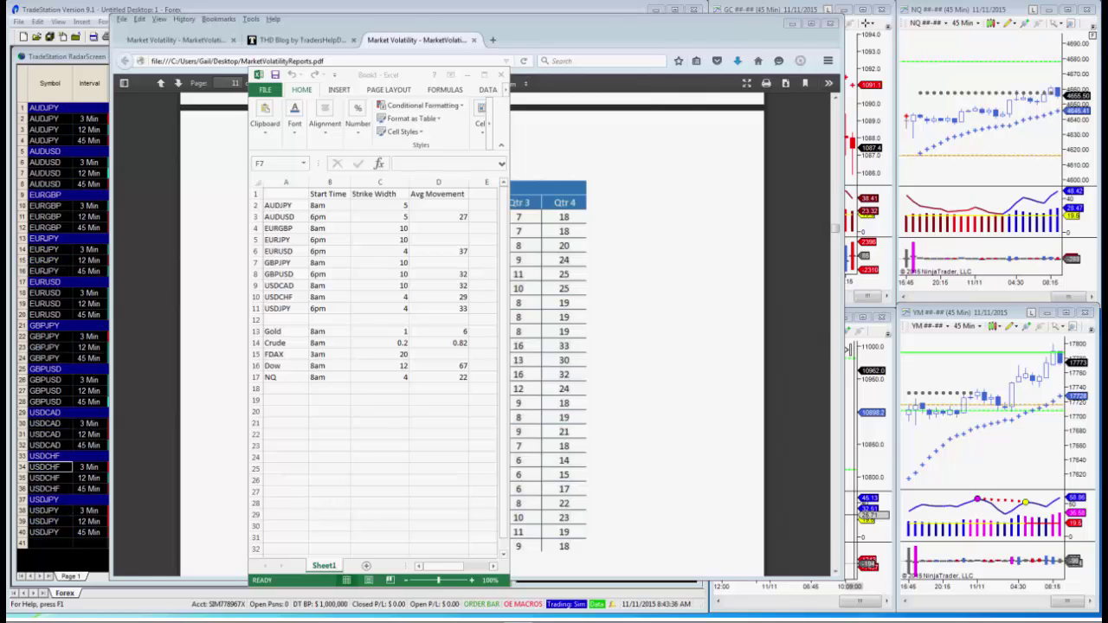
- Reposition and enlarge the NQ trade picture in Windows Photo Viewer, review it with the EURUSD picture, and minimize both
drag(916, 39, 393, 47)
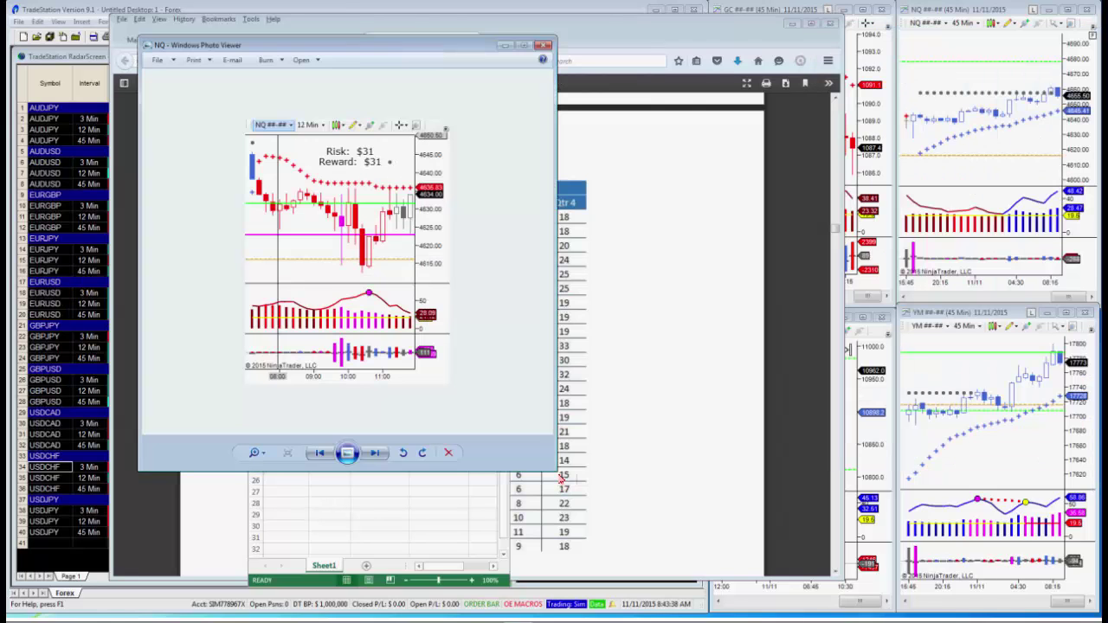
drag(555, 474, 803, 573)
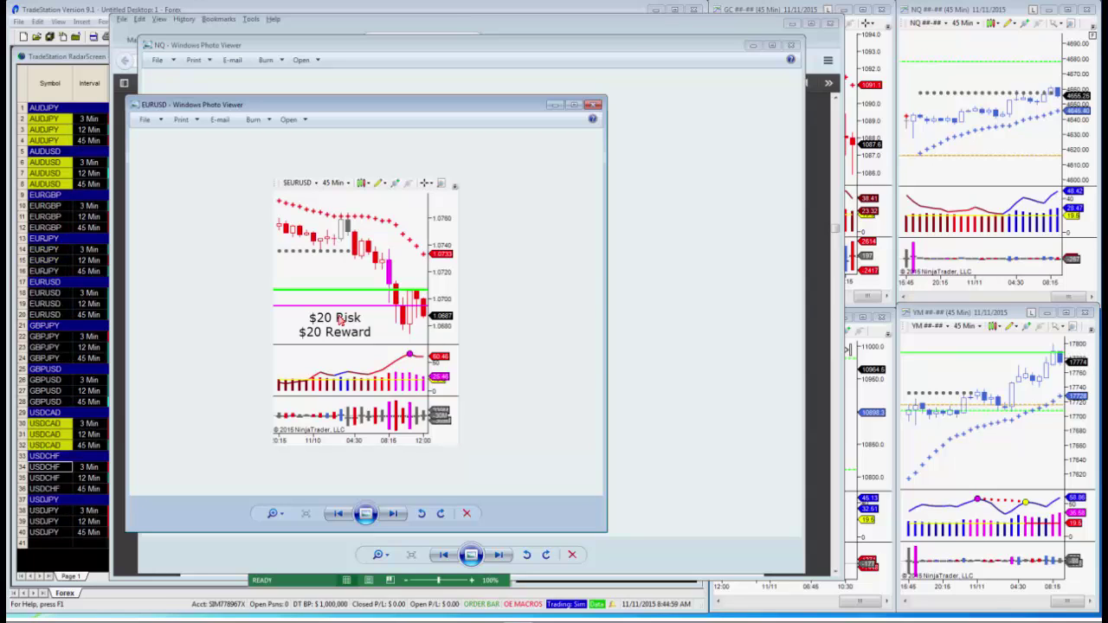
click(555, 106)
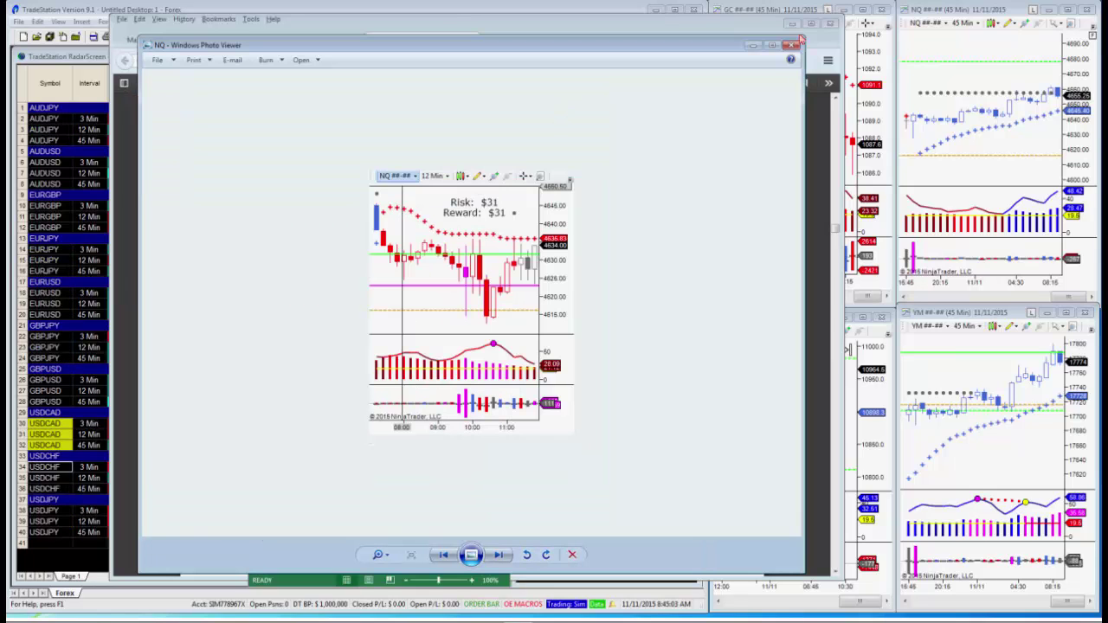
click(751, 47)
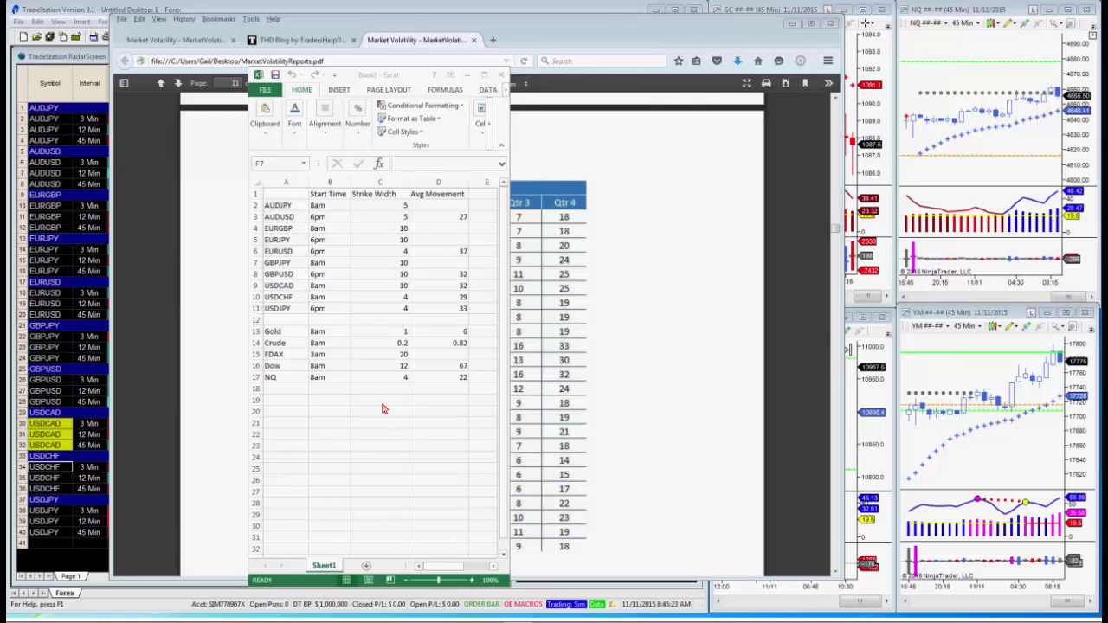
- Minimize the workbook and browser to return to TradeStation, and show GBPUSD in the linked charts from its 12 Min RadarScreen row
click(468, 76)
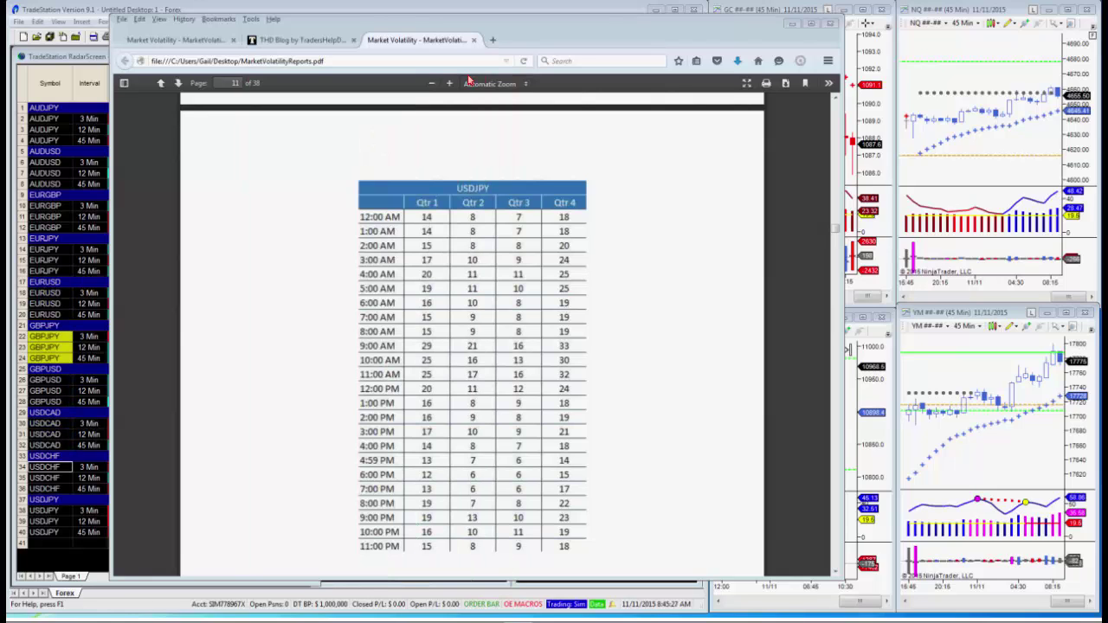
click(791, 25)
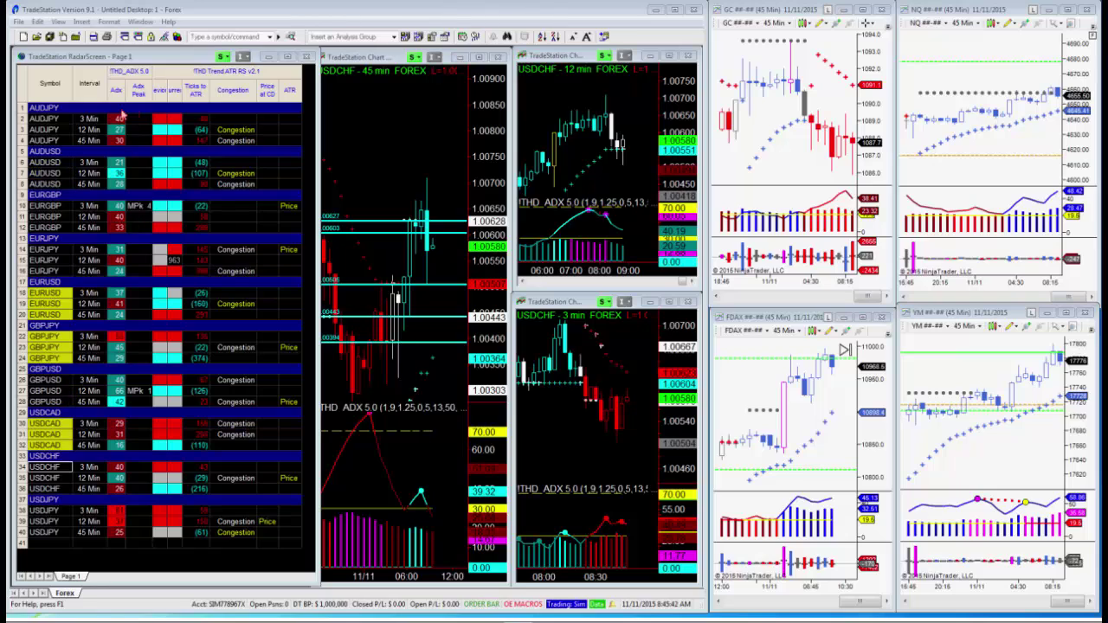
click(42, 391)
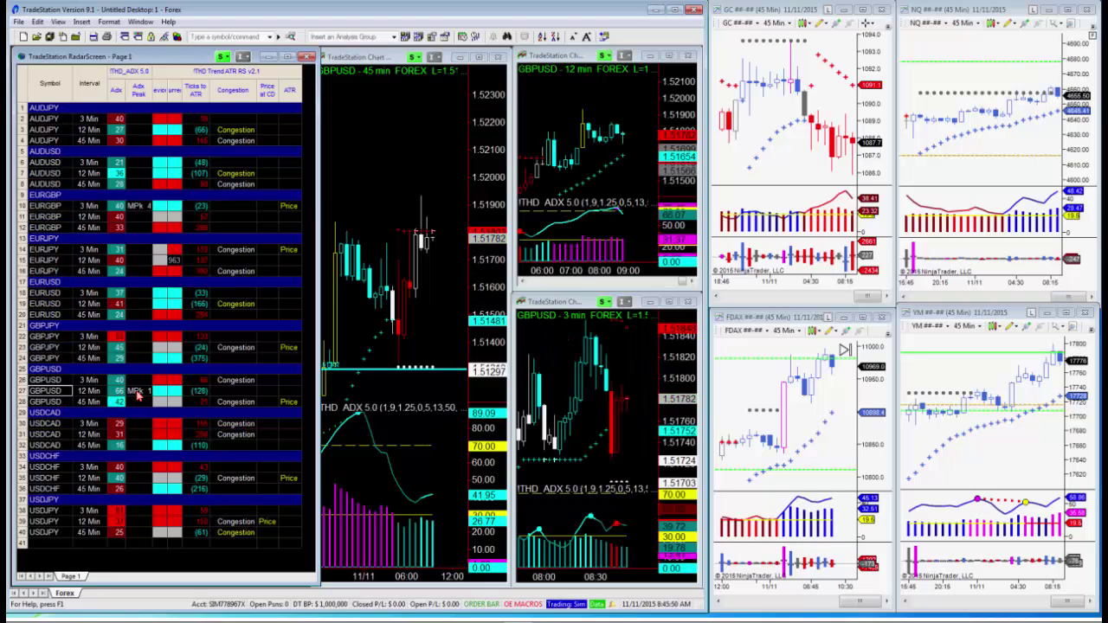
- Activate the GBPUSD 12-minute chart and examine its latest price bars and ADX reading
click(627, 153)
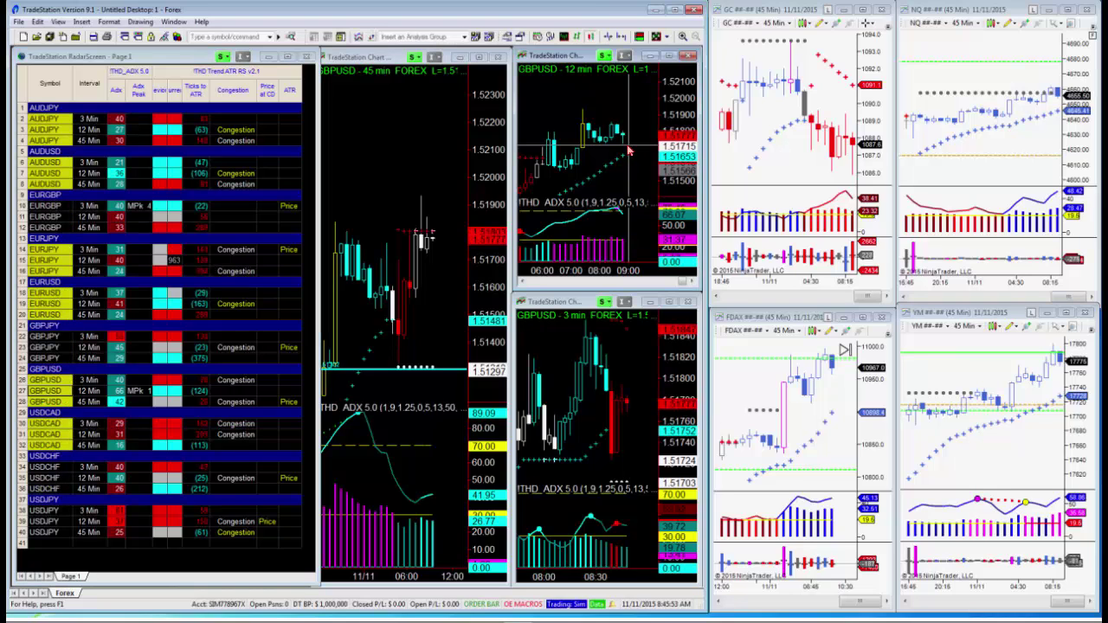
mouse_move(629, 153)
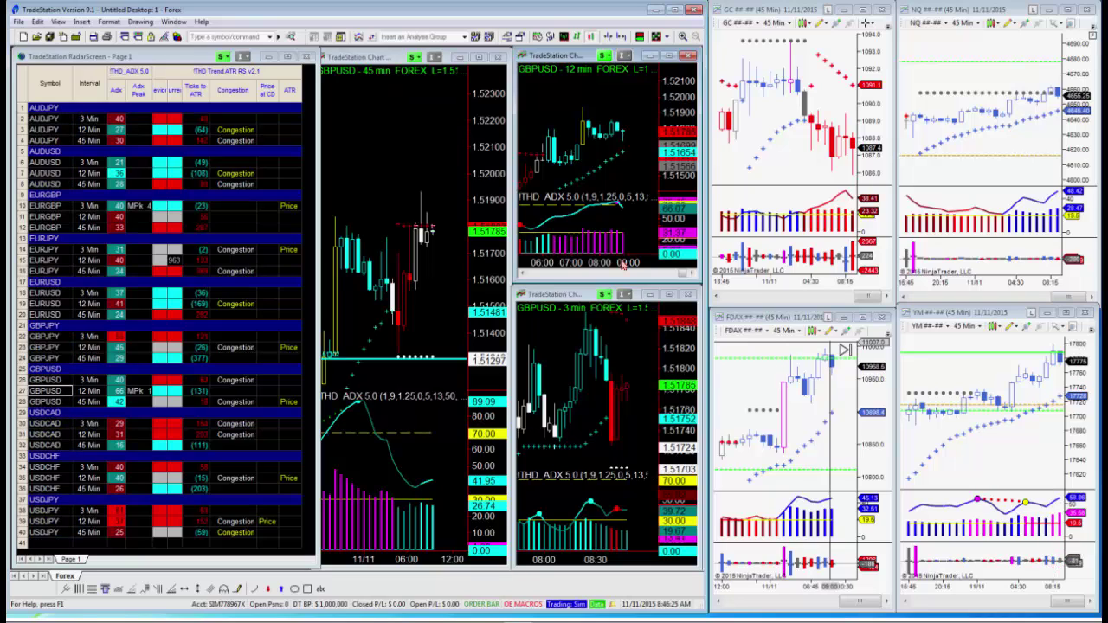
- Draw a trend line above the rising highs of the YM 45-minute chart and another line in its lowest indicator pane
click(1014, 329)
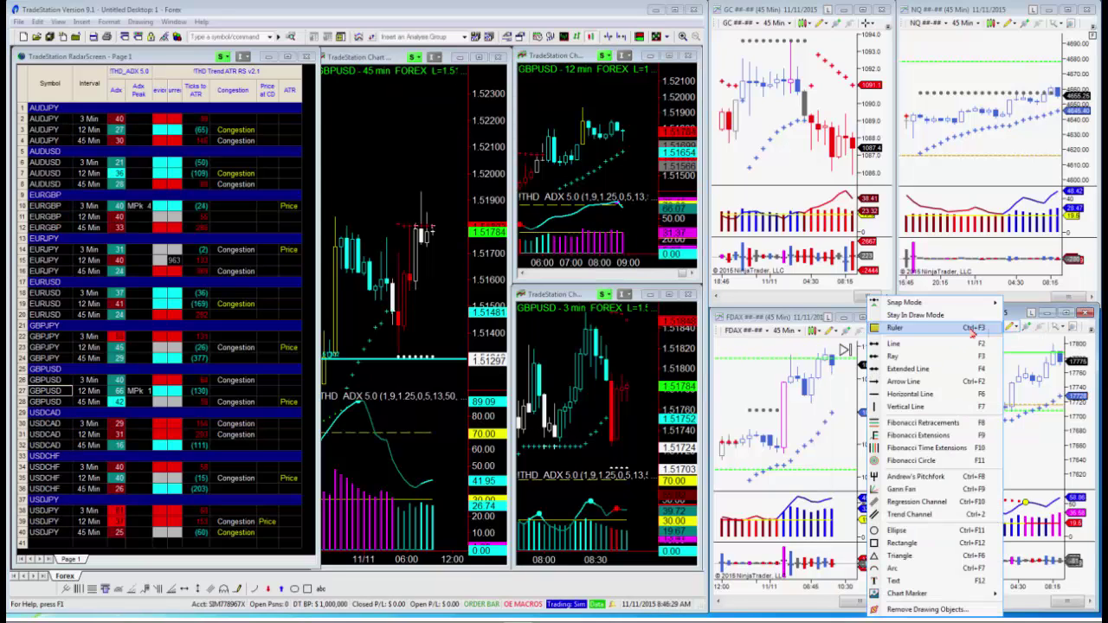
click(932, 345)
click(1018, 364)
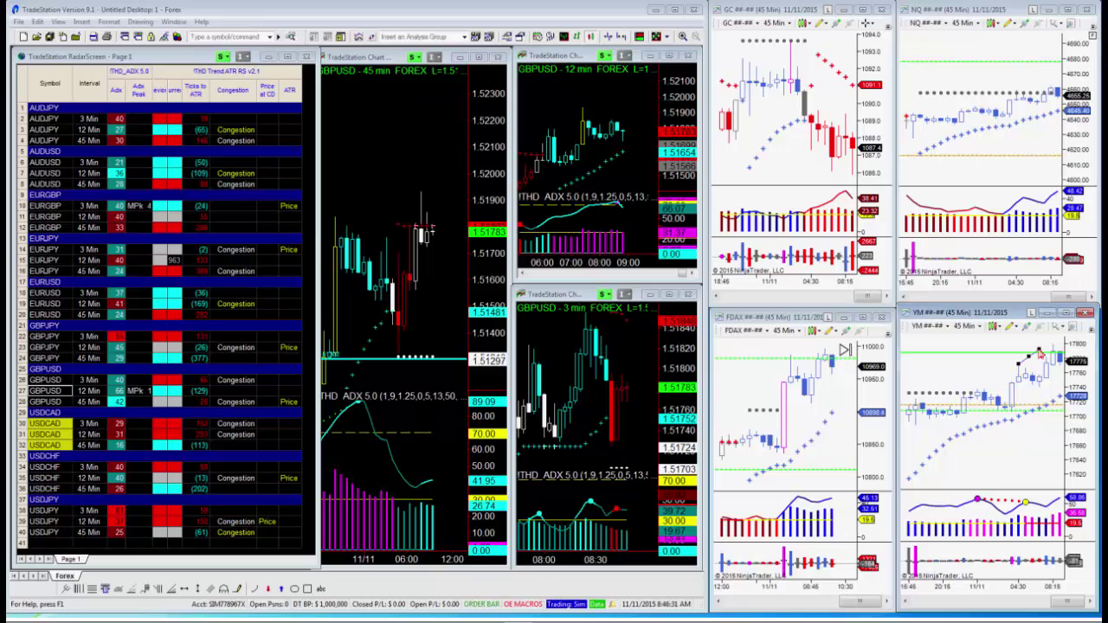
click(1051, 348)
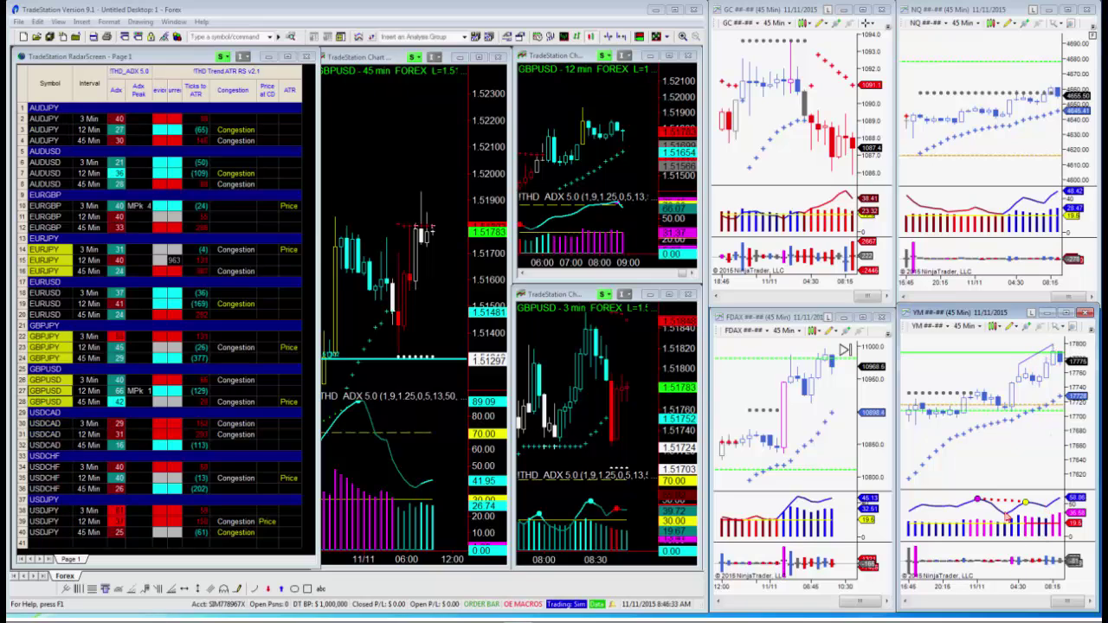
click(1021, 371)
drag(1021, 370, 974, 394)
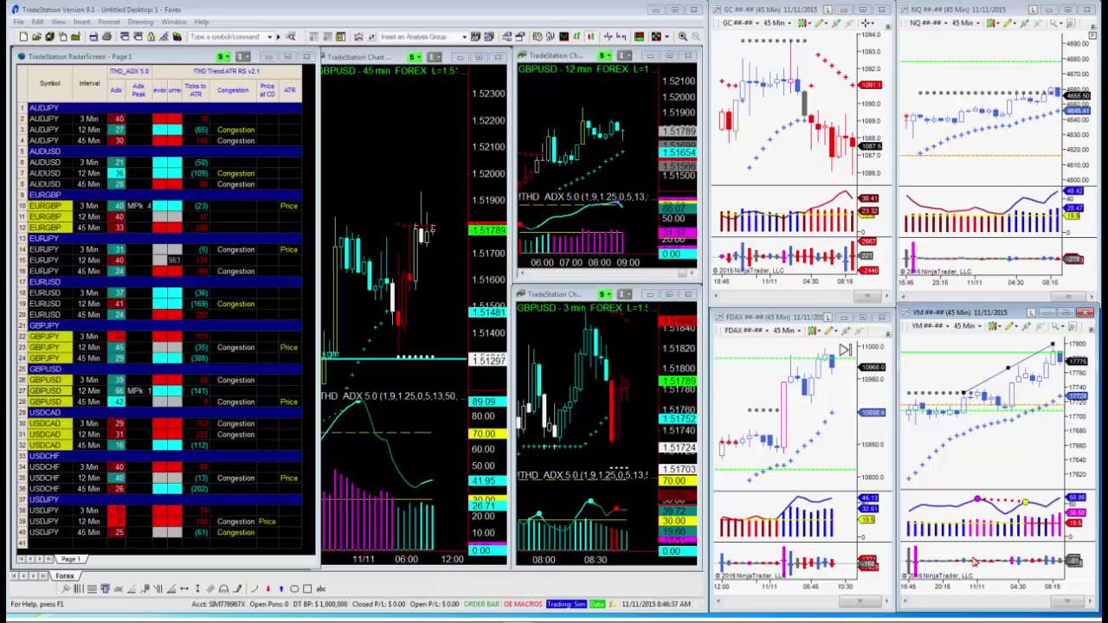
click(1013, 330)
click(949, 350)
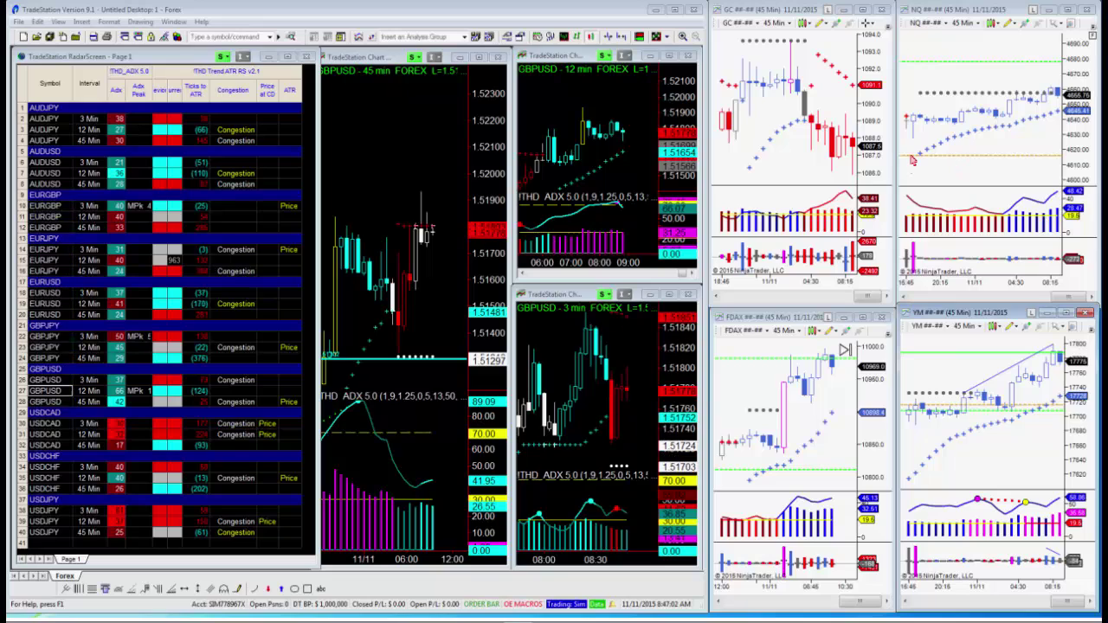
- Narrow the NQ 45-minute chart window and restore it to its previous width
drag(901, 159, 930, 153)
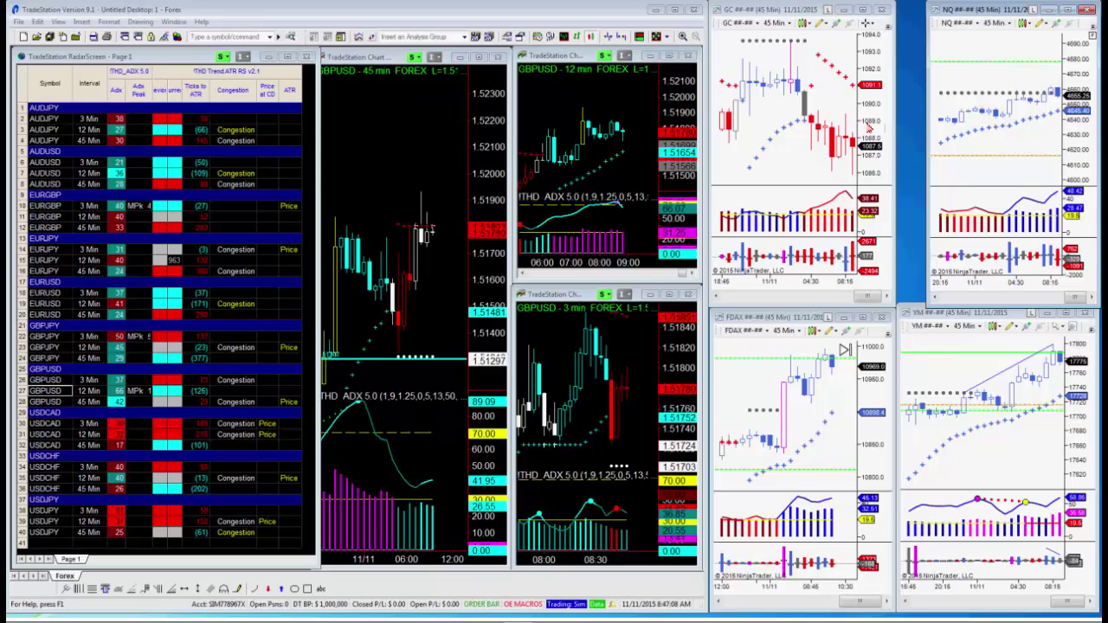
drag(928, 176, 897, 171)
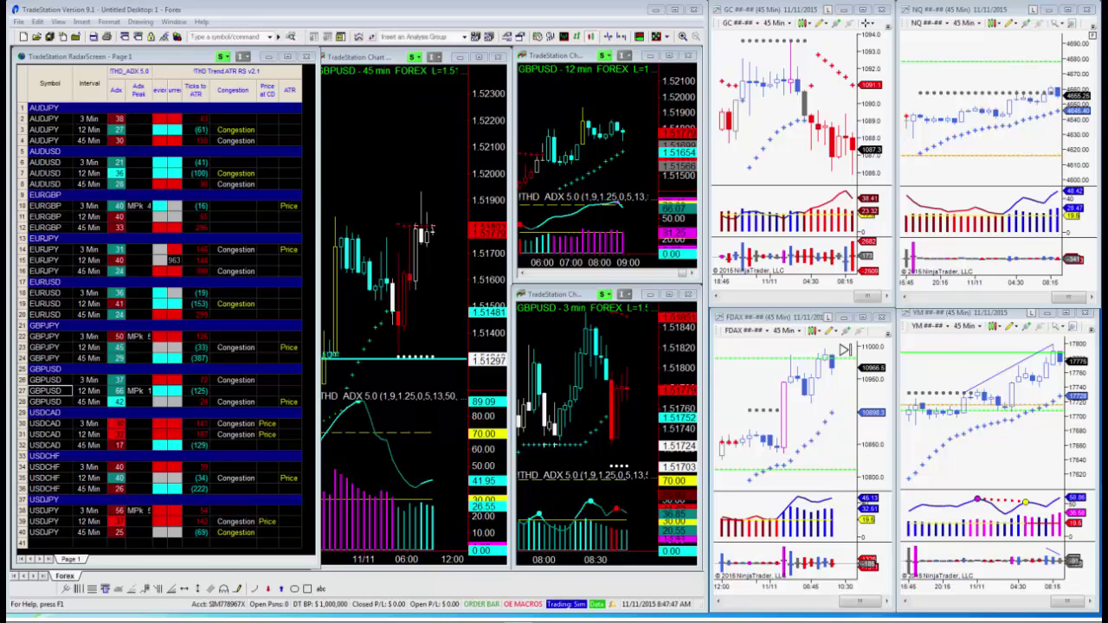
- Switch to the Nadex browser window with the 11AM Gold binaries and move it fully into view to review the strikes
key(alt+Tab)
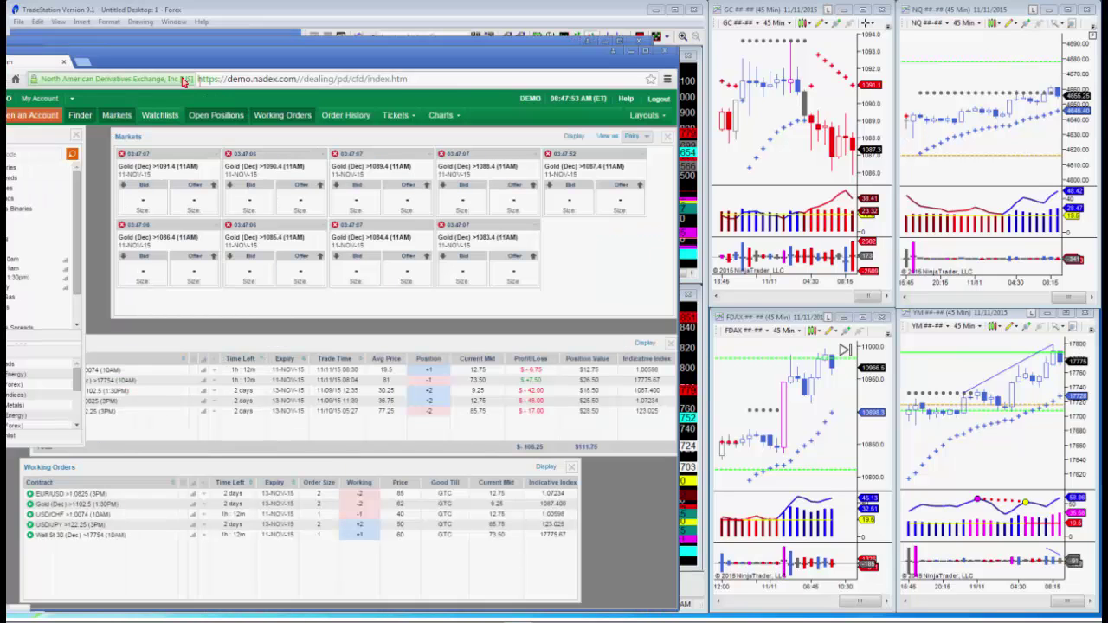
drag(183, 81, 265, 156)
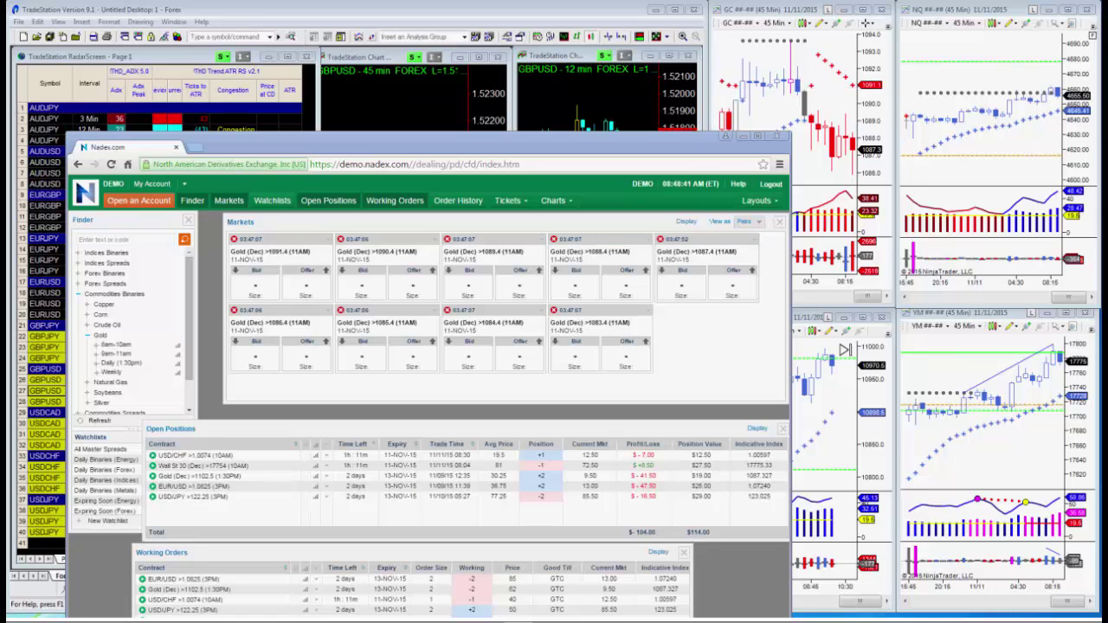
- Bring up the GC 720-minute chart, place it over the Nadex window for review, and close it
key(alt+Tab)
drag(671, 176, 737, 101)
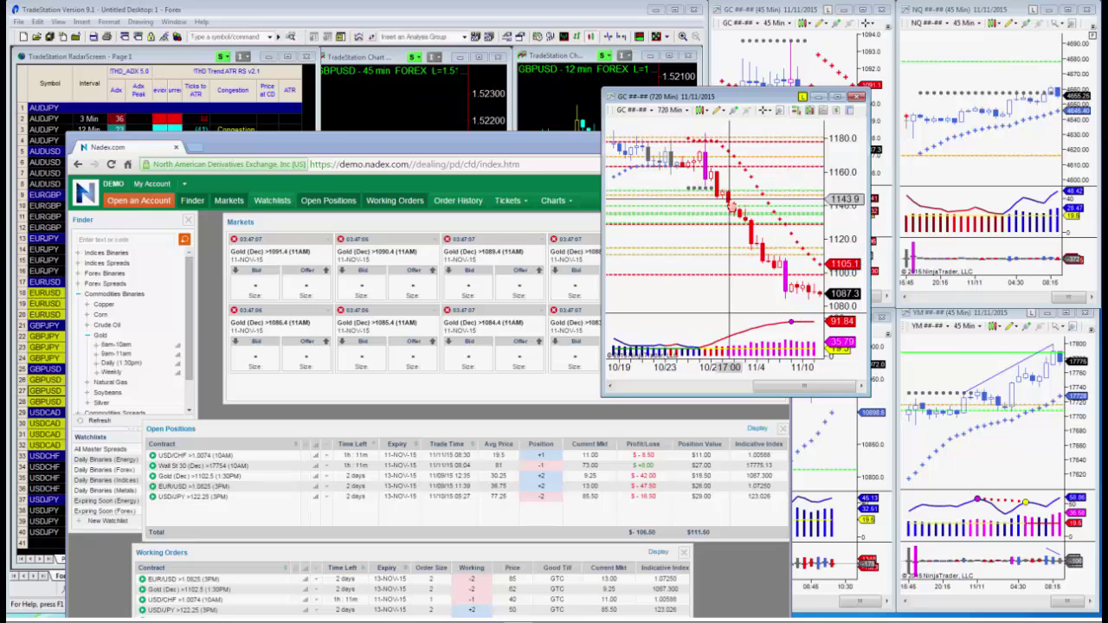
click(856, 96)
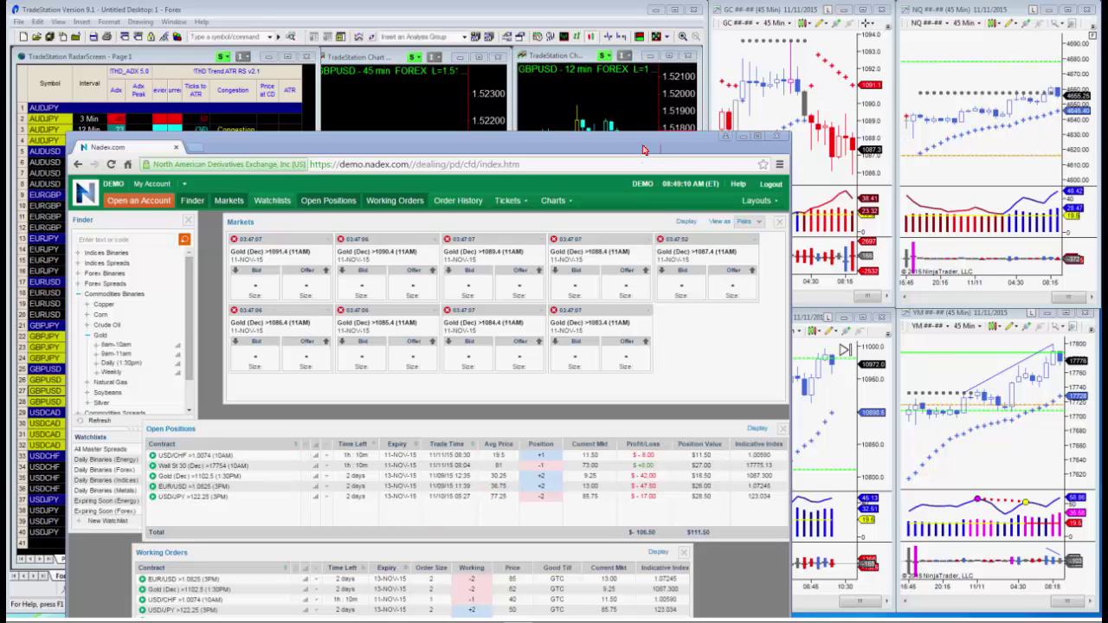
- Minimize the 11AM Gold Nadex window and bring the Nadex window with the 10AM Gold binaries into view
drag(643, 151, 646, 157)
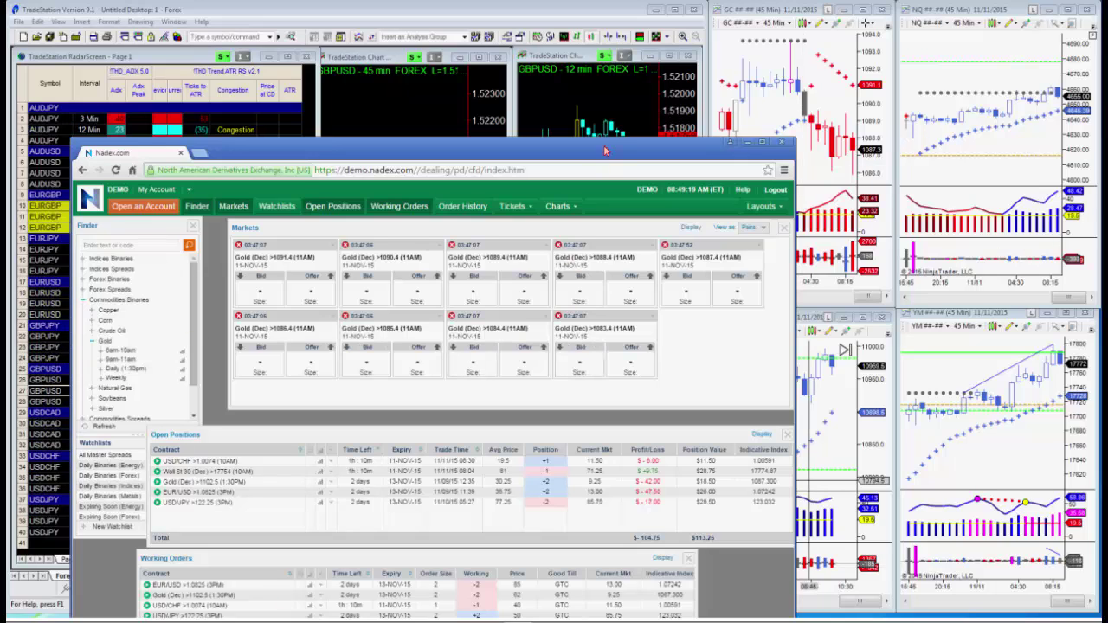
drag(605, 152, 581, 151)
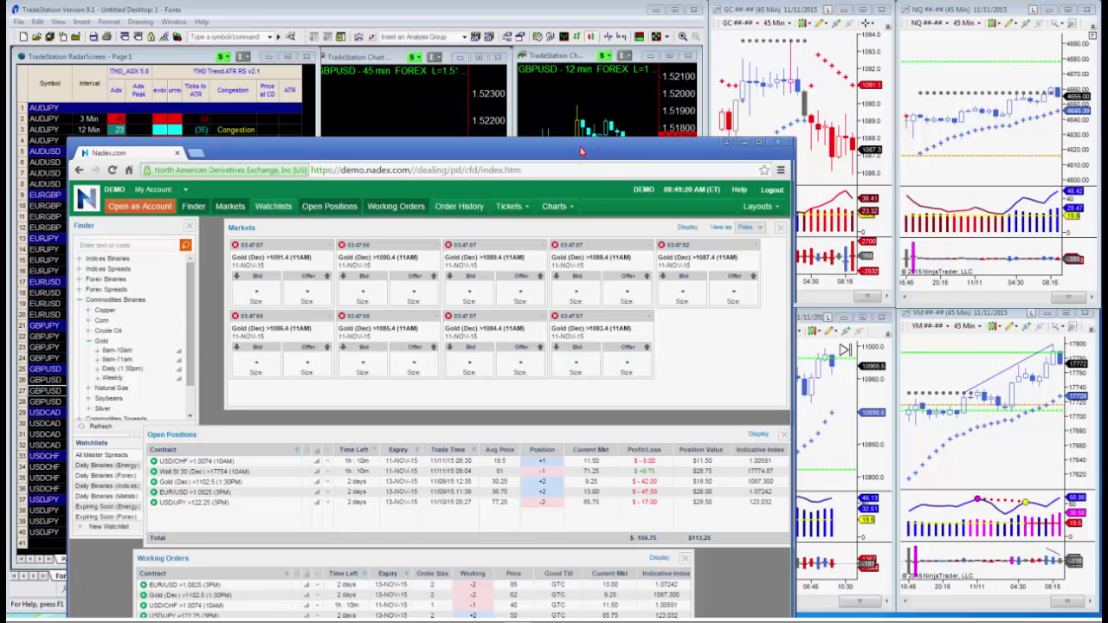
click(742, 141)
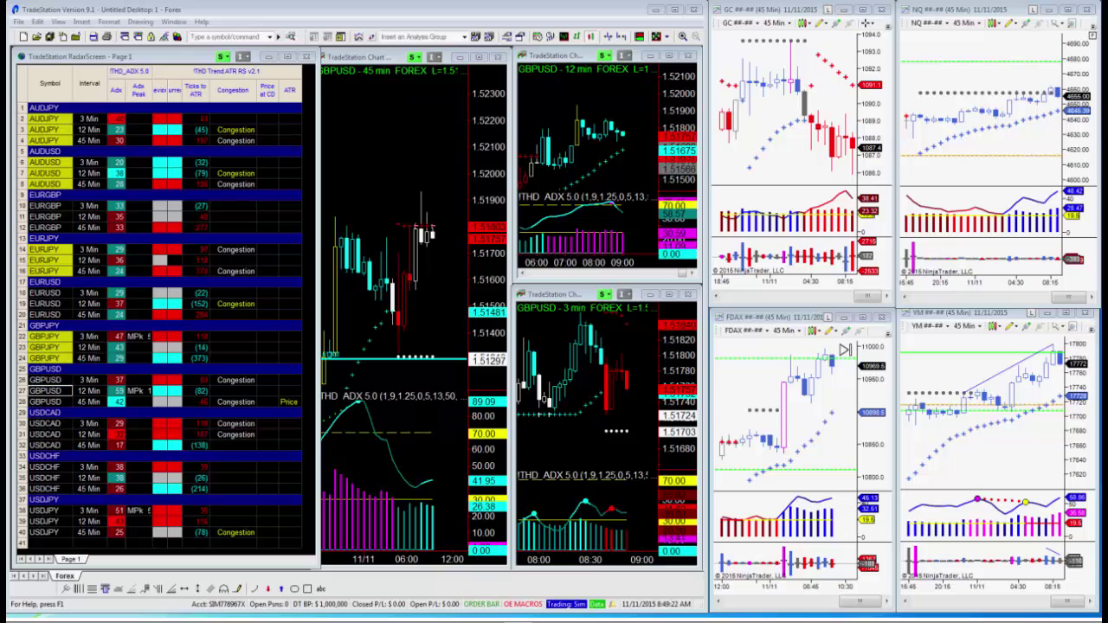
key(alt+Tab)
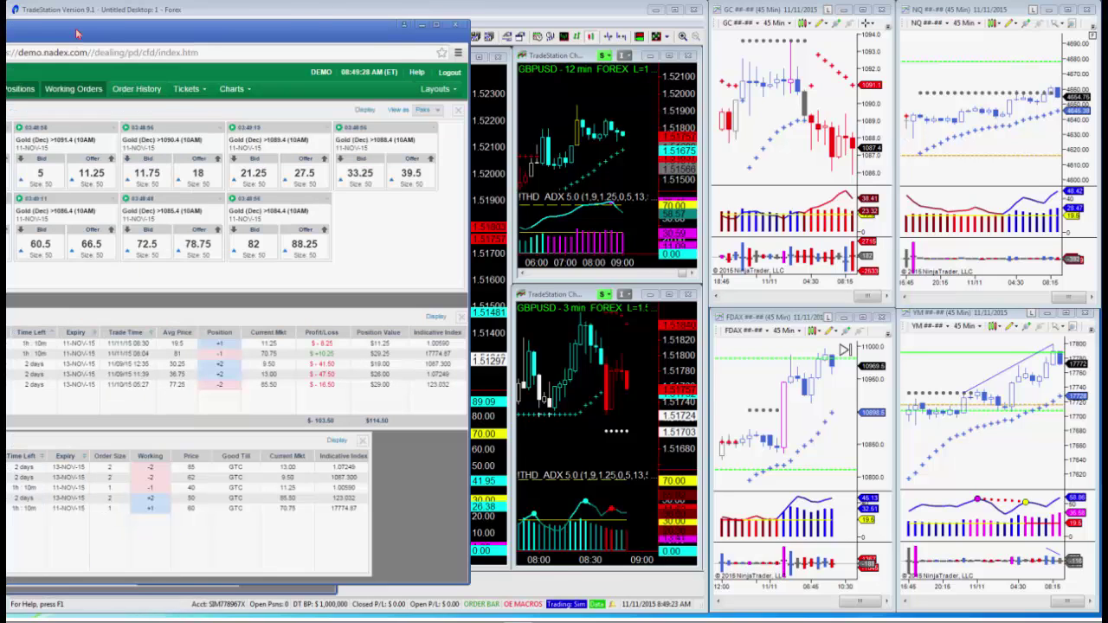
drag(77, 32, 293, 38)
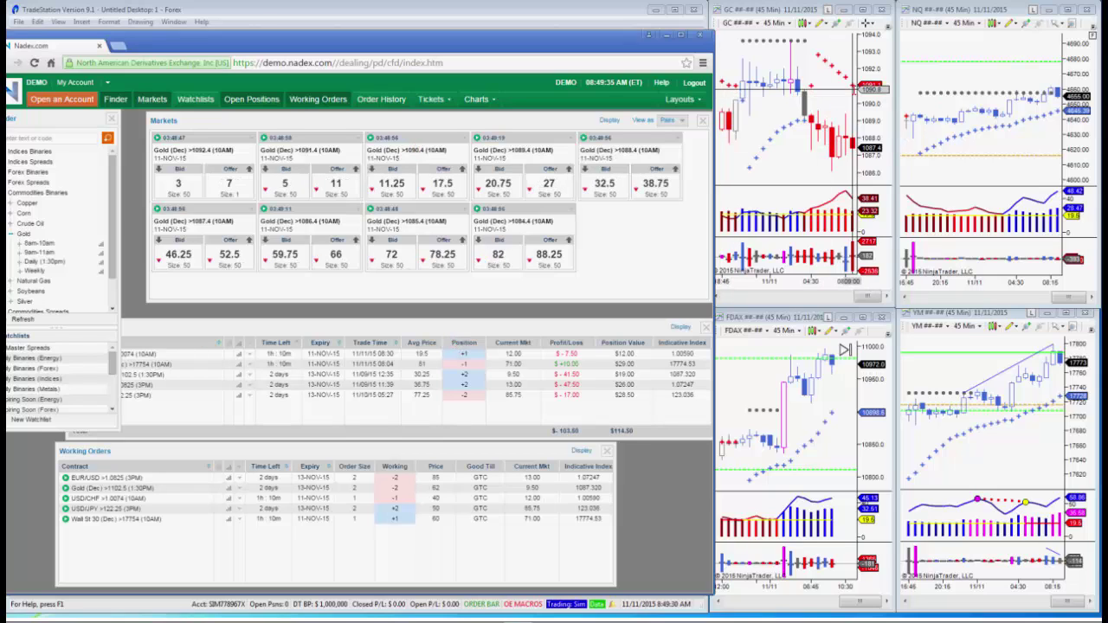
- Buy 1 contract of Gold (Dec) >1090.4 (10AM) with a Limit GTC order at 18
click(441, 185)
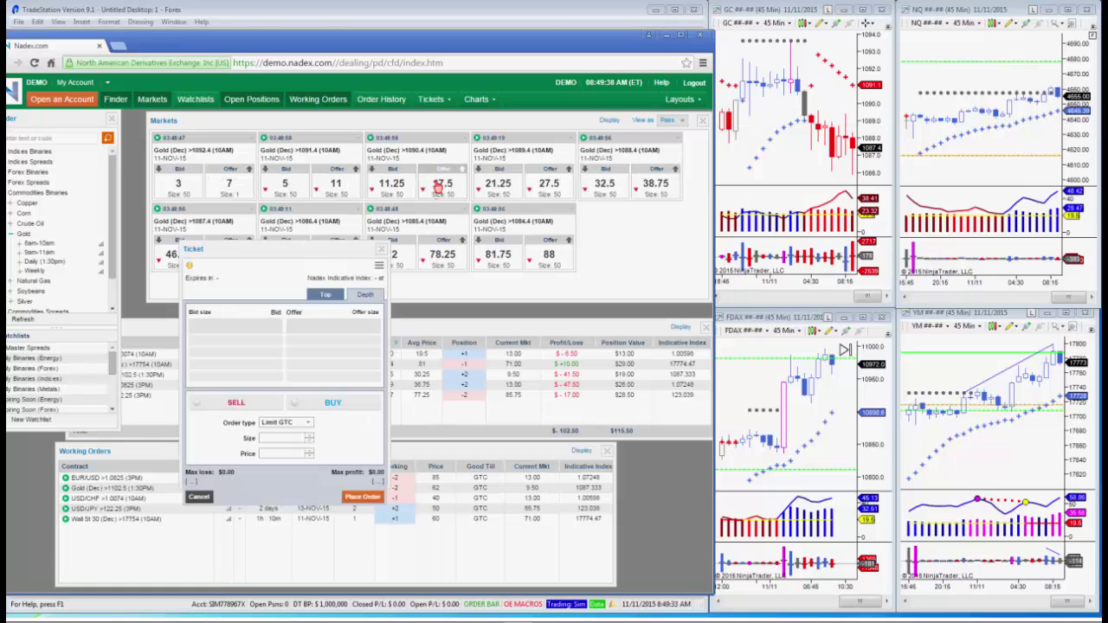
click(362, 498)
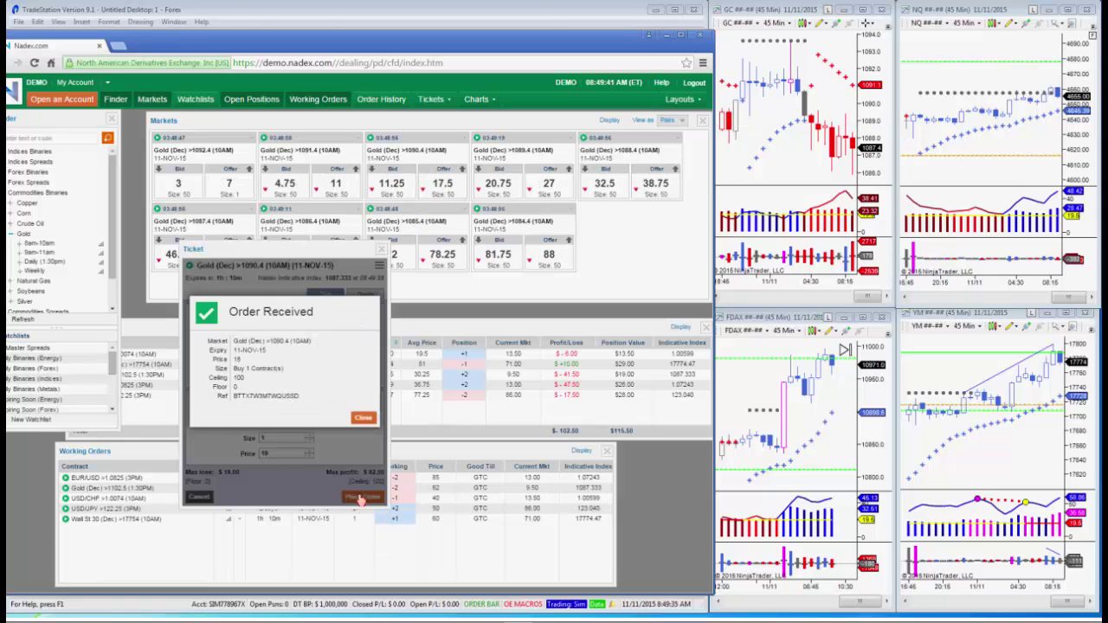
click(362, 419)
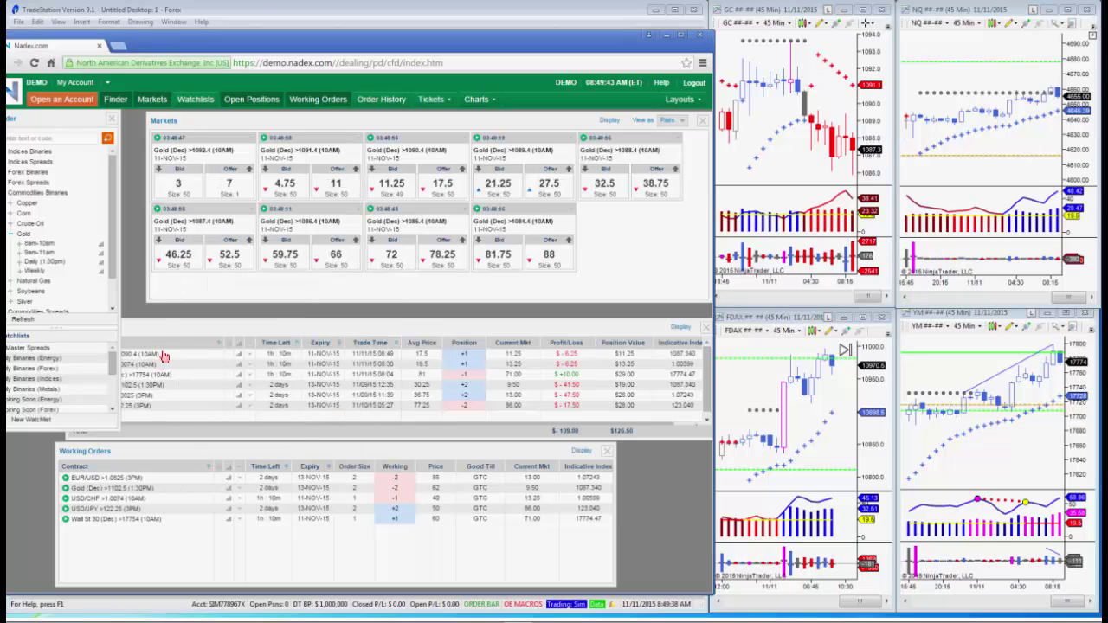
- From the open Gold (Dec) >1090.4 (10AM) position, place a Limit GTC order to sell 1 contract at 36
click(180, 327)
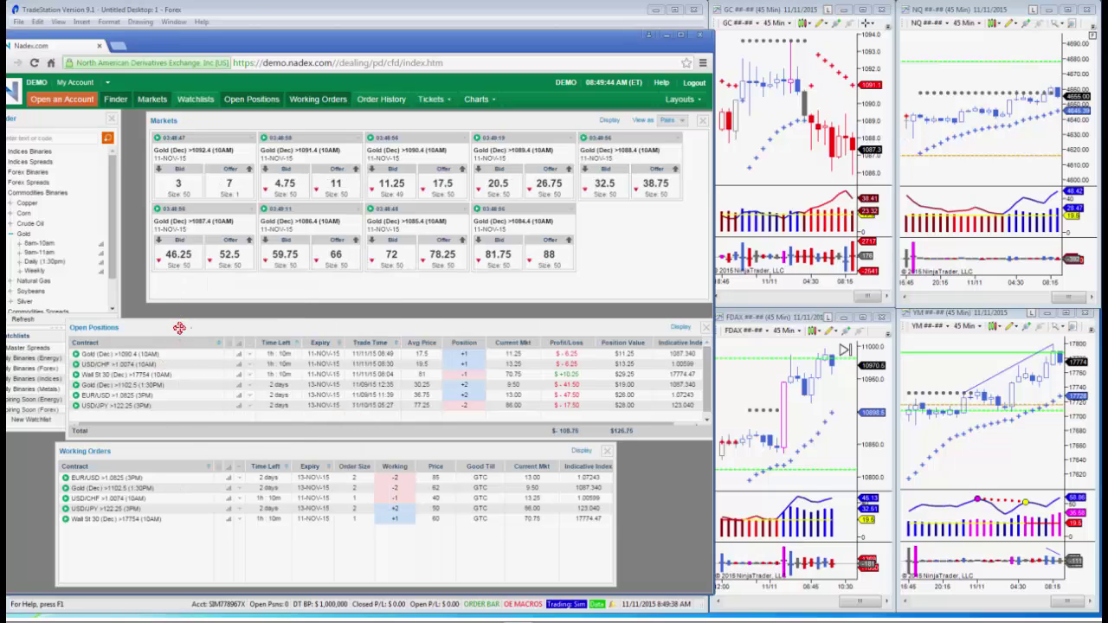
click(95, 354)
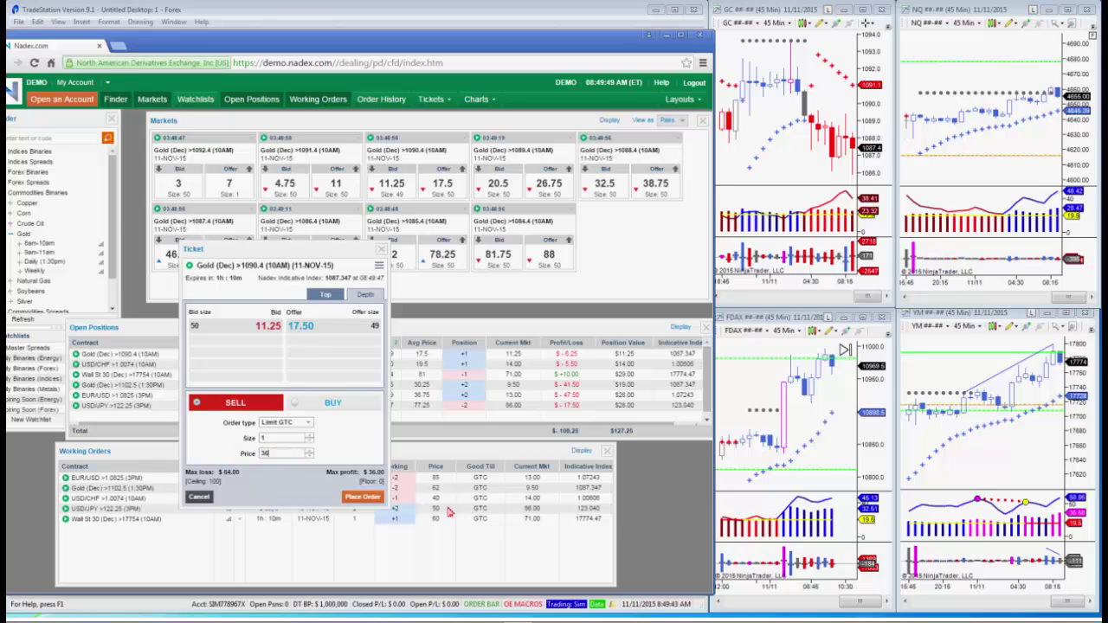
click(364, 500)
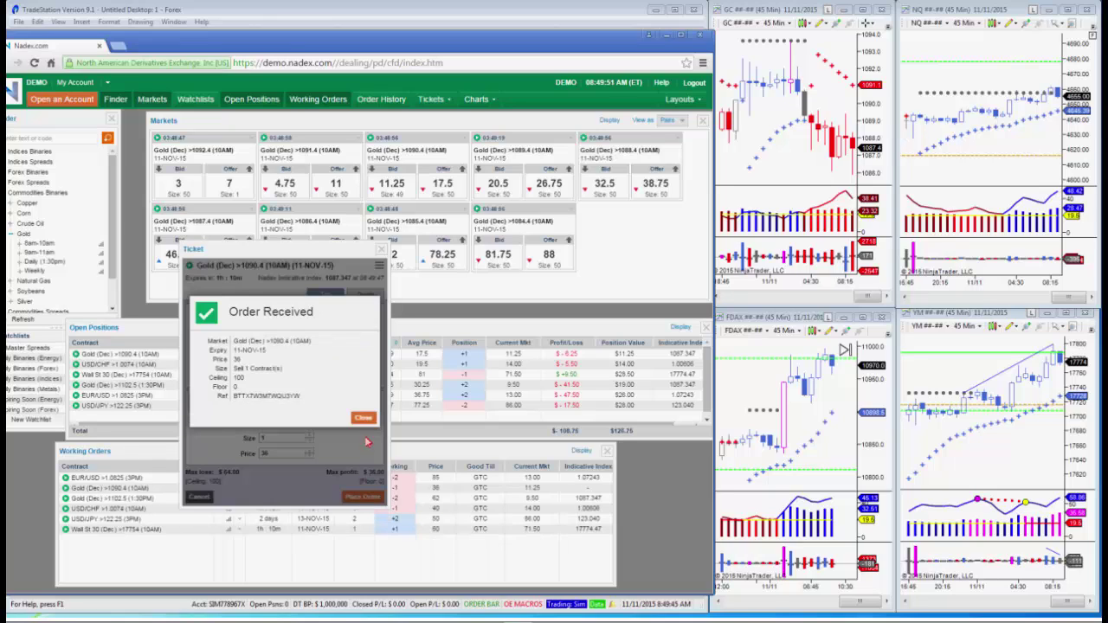
click(362, 418)
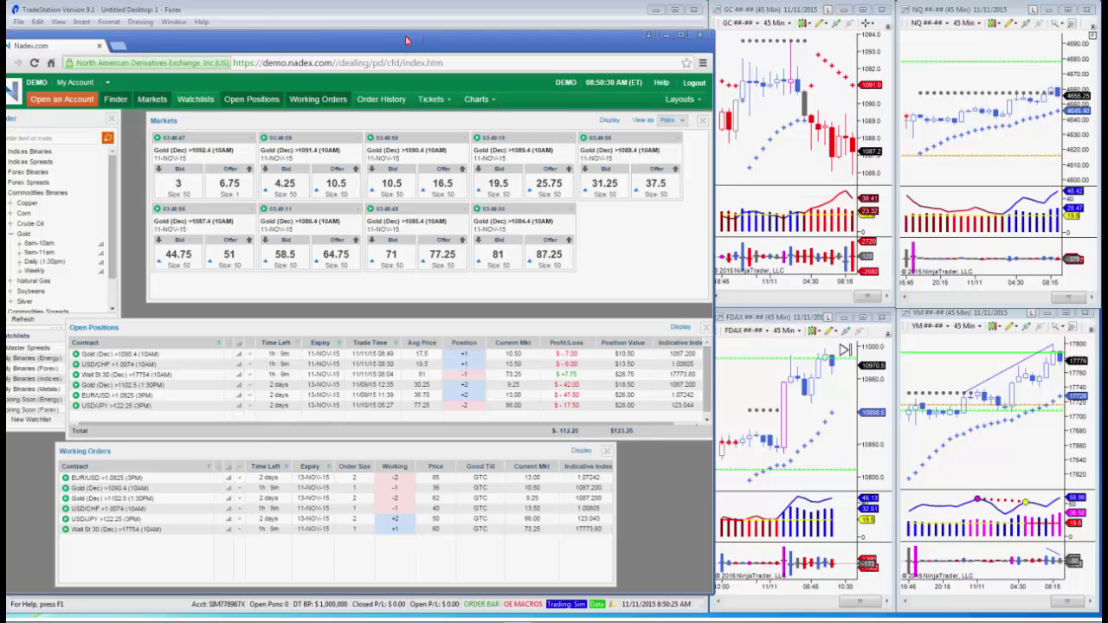
- Minimize the Nadex window and enlarge the GC 12-minute chart to show more price history
drag(407, 40, 395, 43)
click(663, 36)
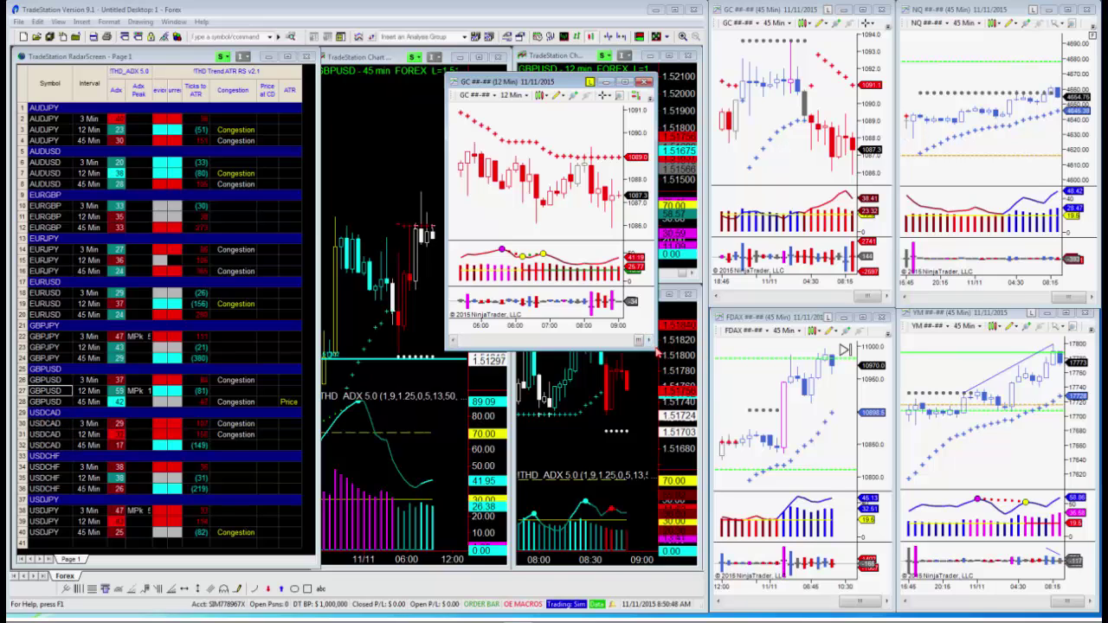
drag(655, 348, 855, 548)
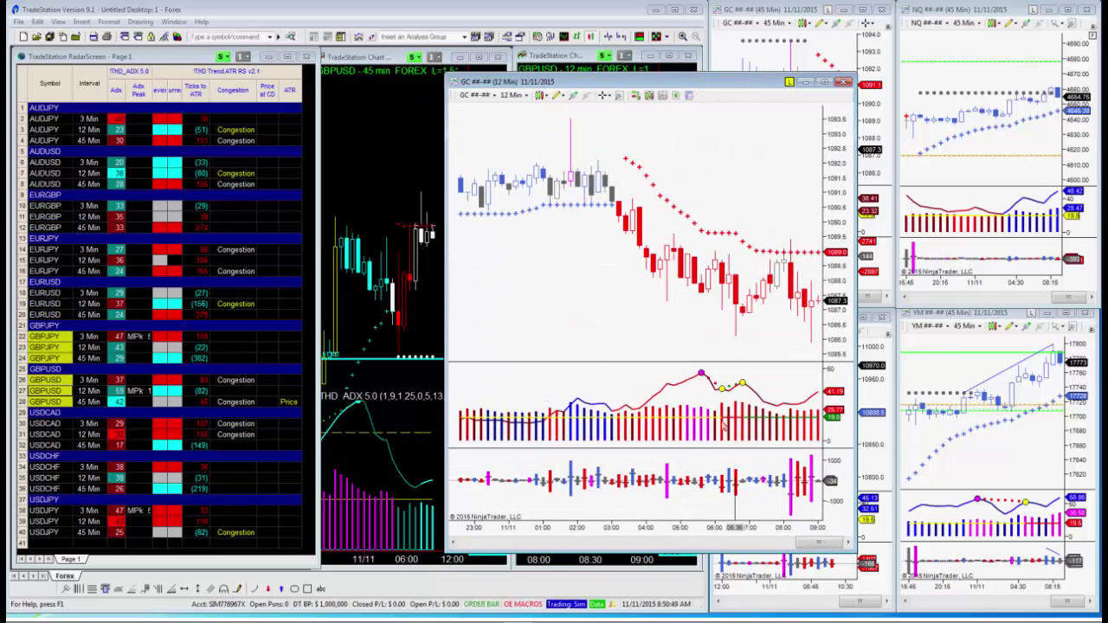
- Draw a line beneath the two latest lows on the GC 12-minute chart, from about 06:24 to the most recent low
click(557, 95)
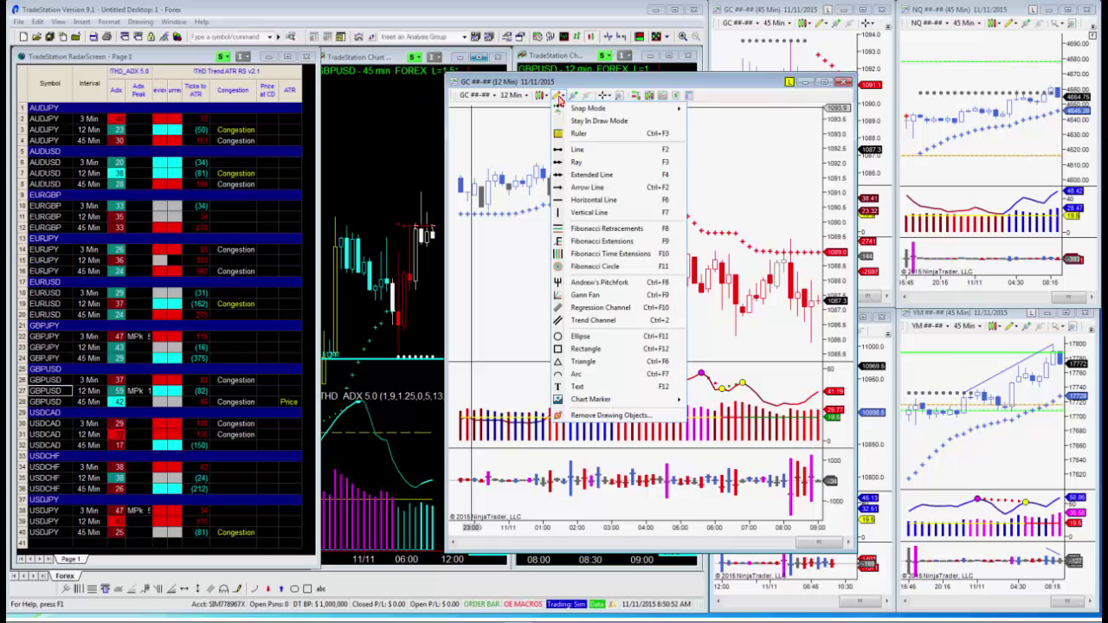
click(564, 153)
click(729, 333)
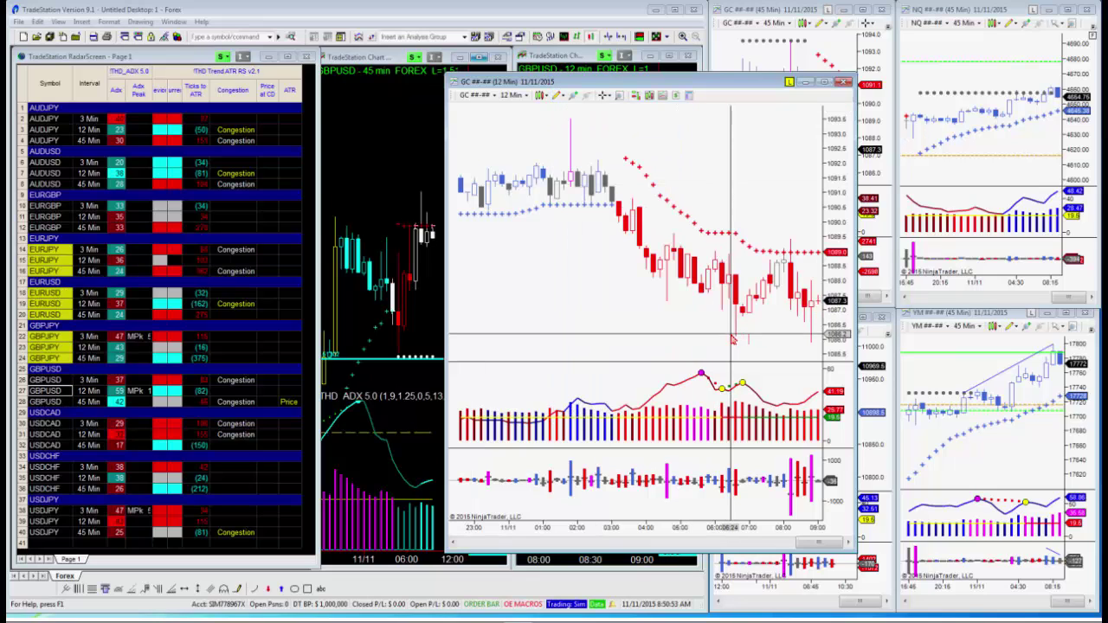
click(805, 343)
drag(807, 346, 810, 343)
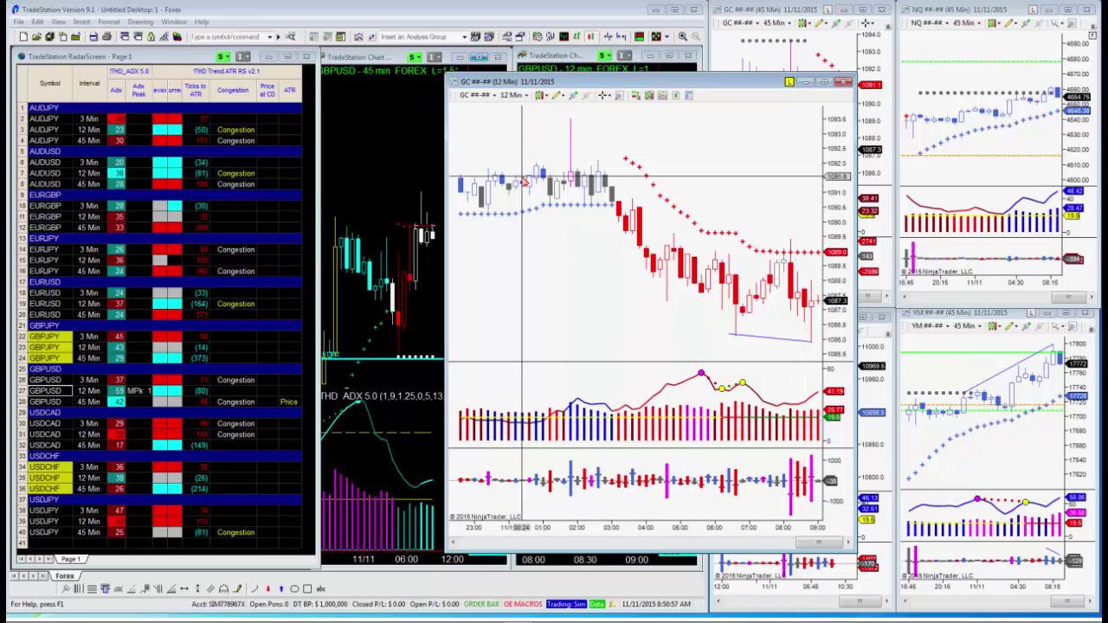
- Draw a matching line under the histogram lows in the lowest indicator pane of the GC 12-minute chart
click(558, 95)
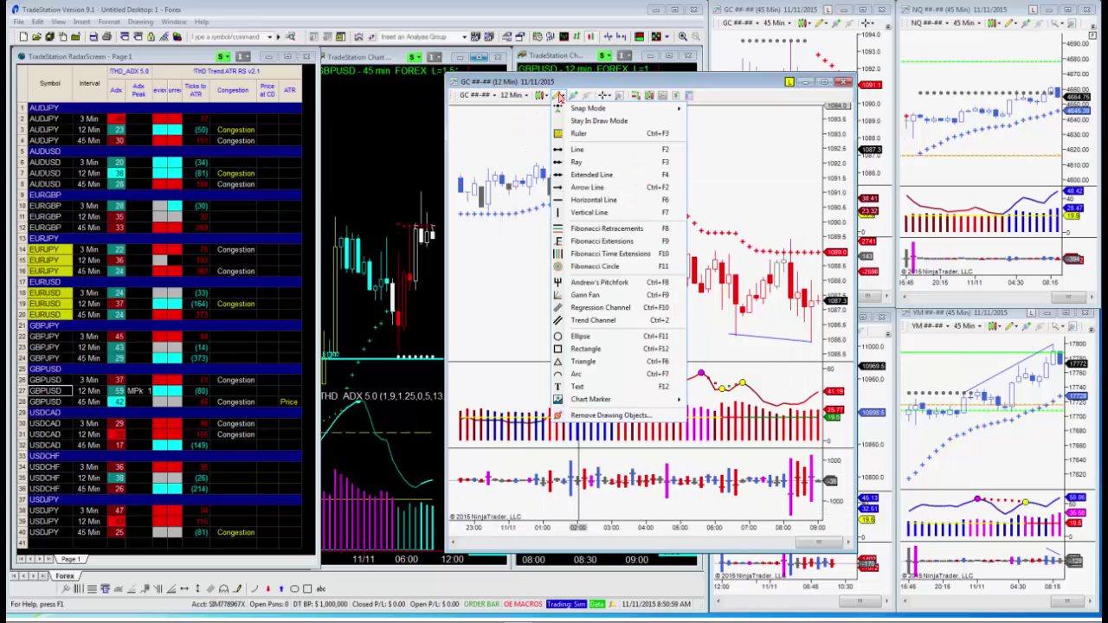
click(578, 150)
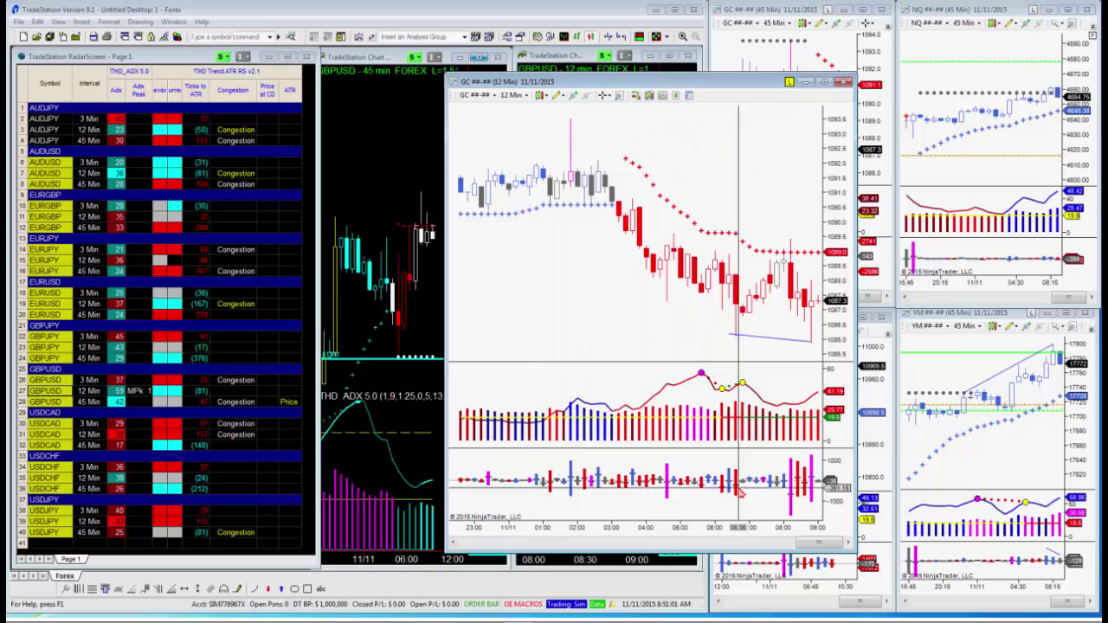
click(737, 493)
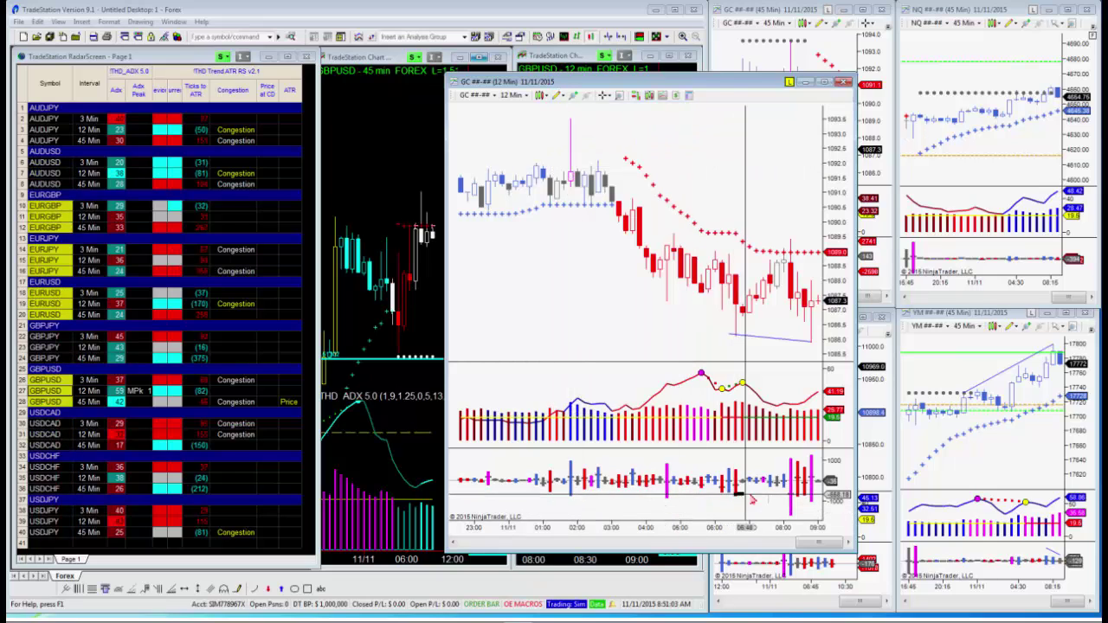
click(811, 500)
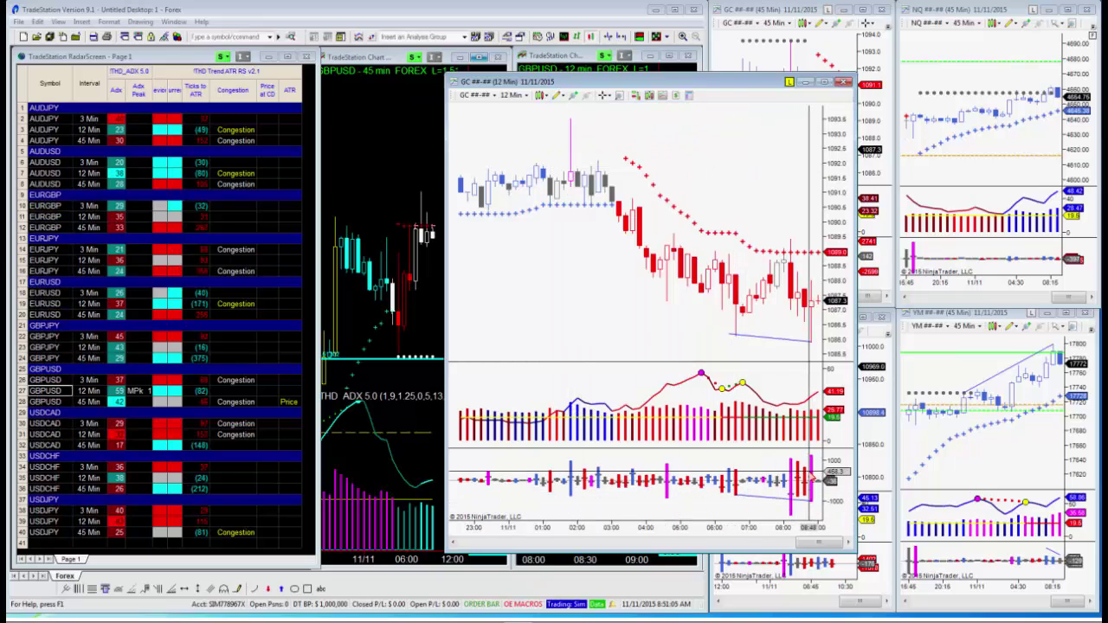
- Place an arrow chart marker at the latest bar in the lowest indicator pane of the GC 12-minute chart
click(567, 98)
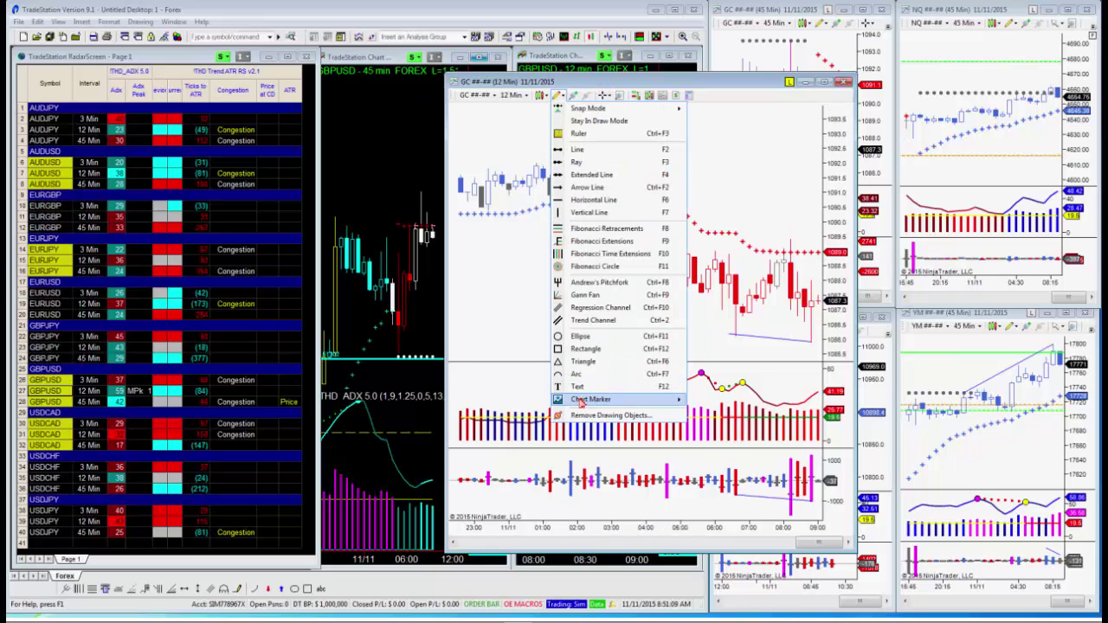
mouse_move(581, 400)
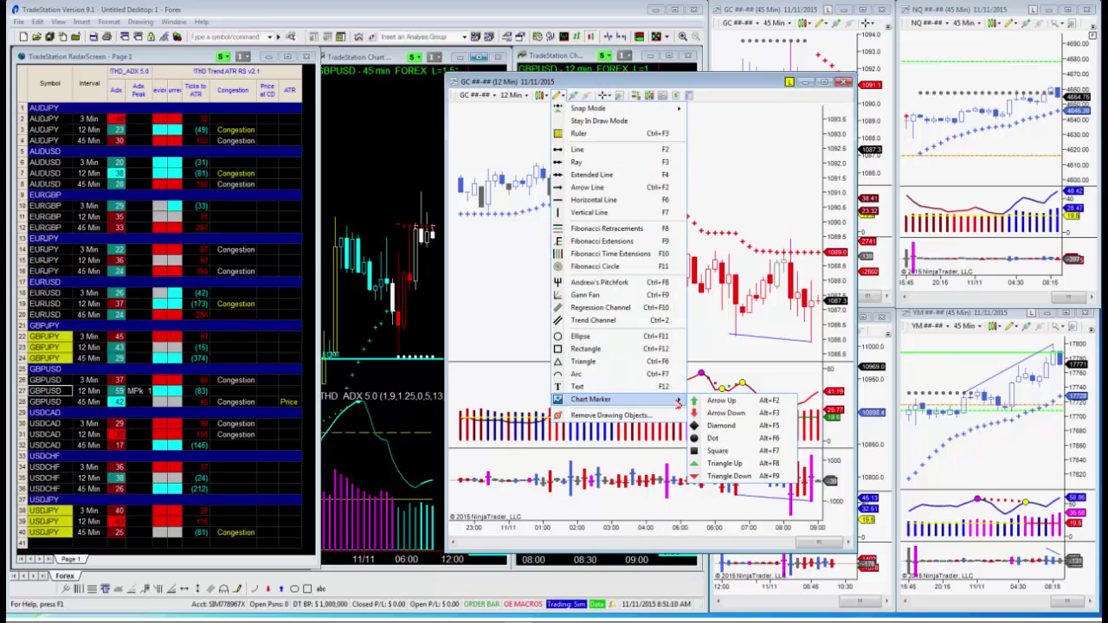
click(722, 413)
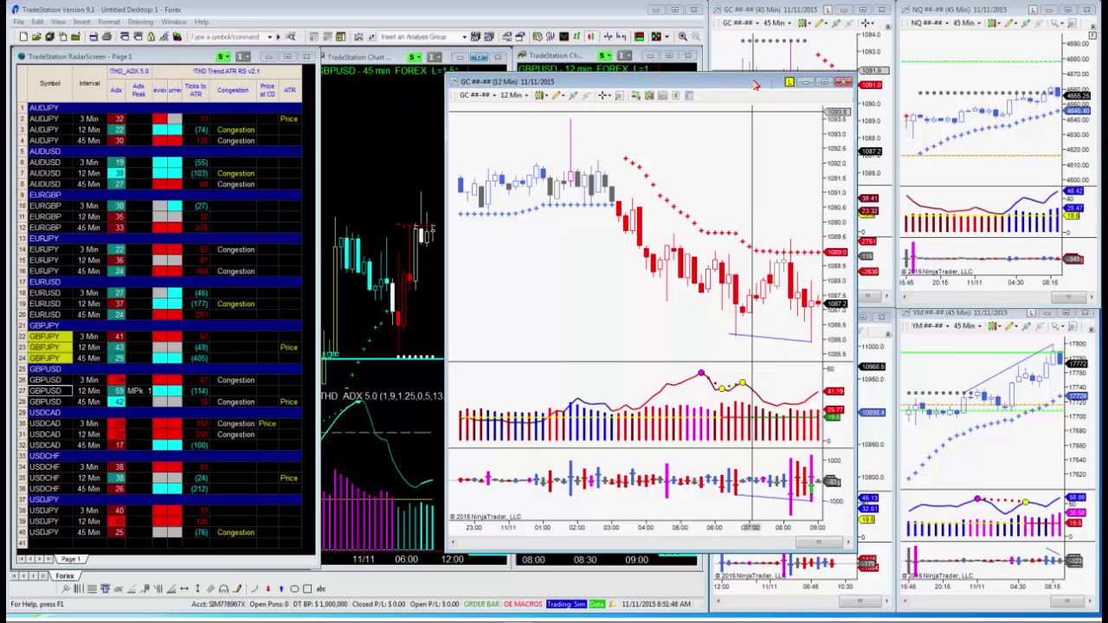
- Close the enlarged GC 12-minute chart and slightly narrow the RadarScreen window
drag(756, 84, 718, 84)
click(843, 83)
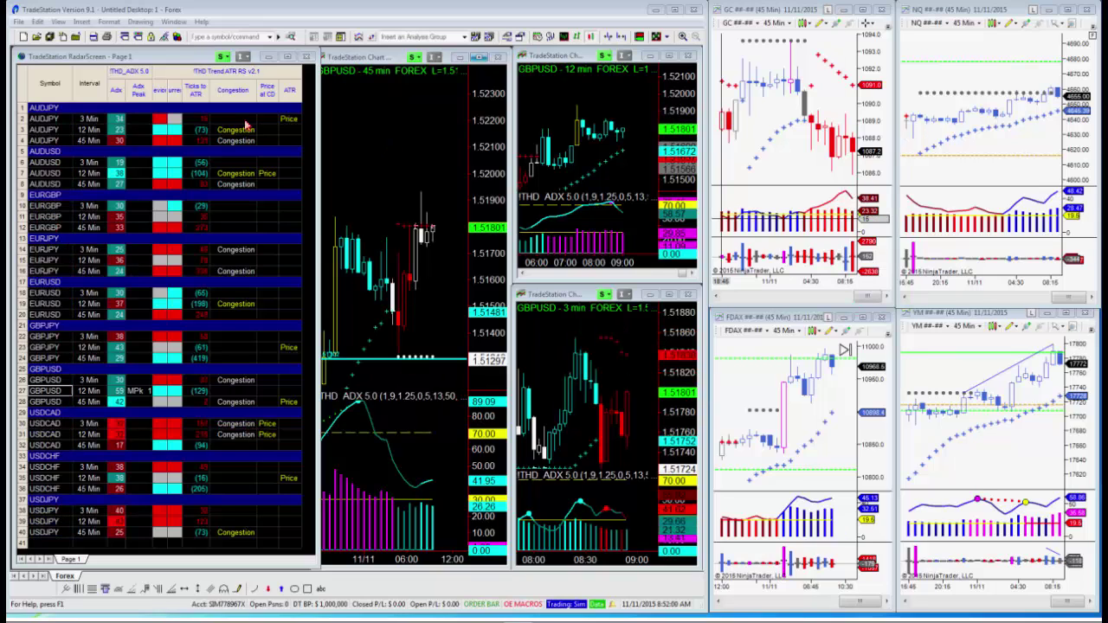
drag(314, 140, 309, 141)
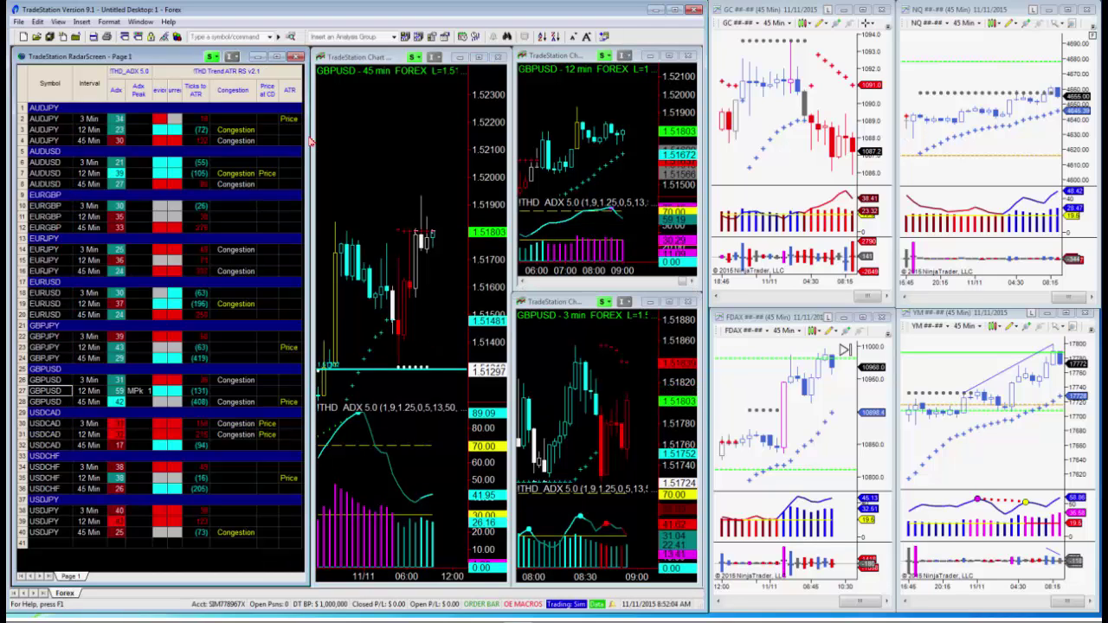
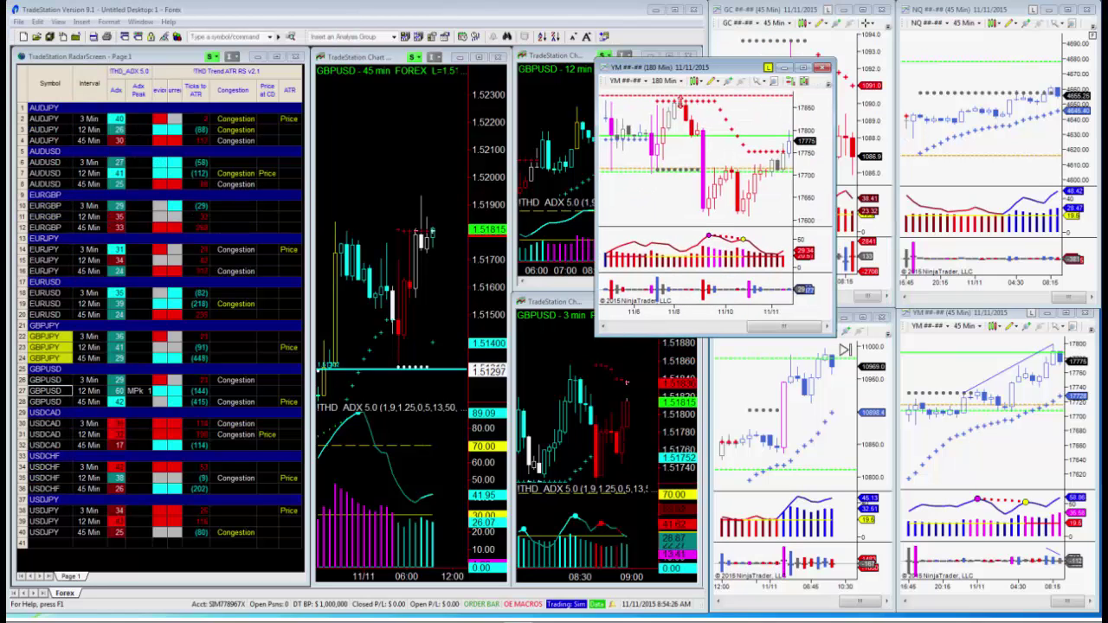
- Enlarge the YM 180-minute chart to show more price history and switch its cursor to Cross Hair
drag(833, 332, 1026, 595)
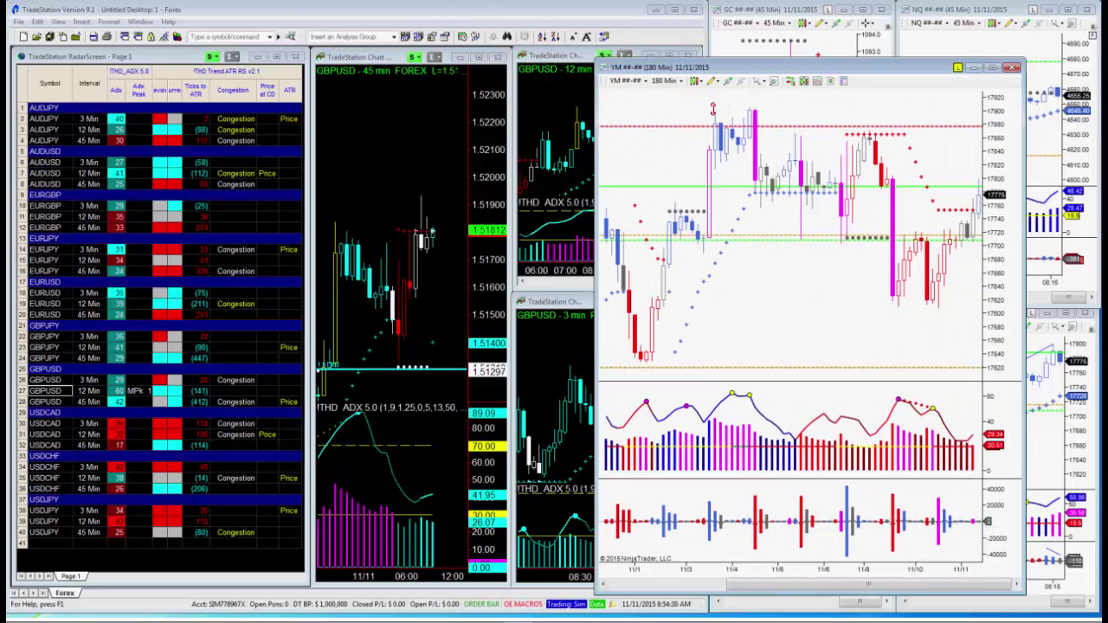
click(756, 80)
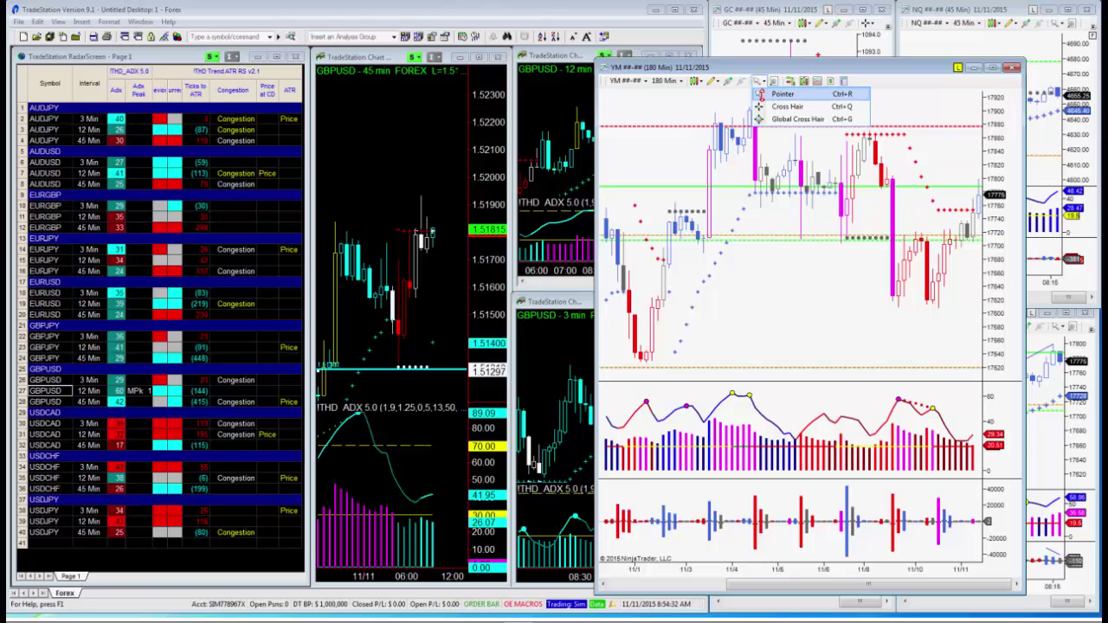
click(758, 80)
click(757, 81)
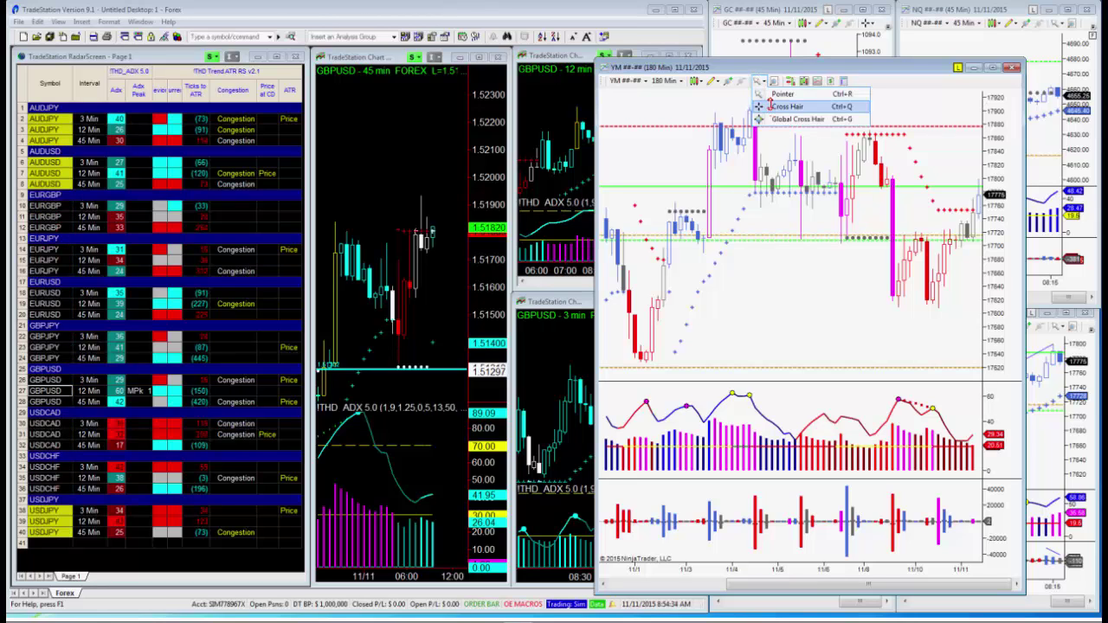
click(779, 105)
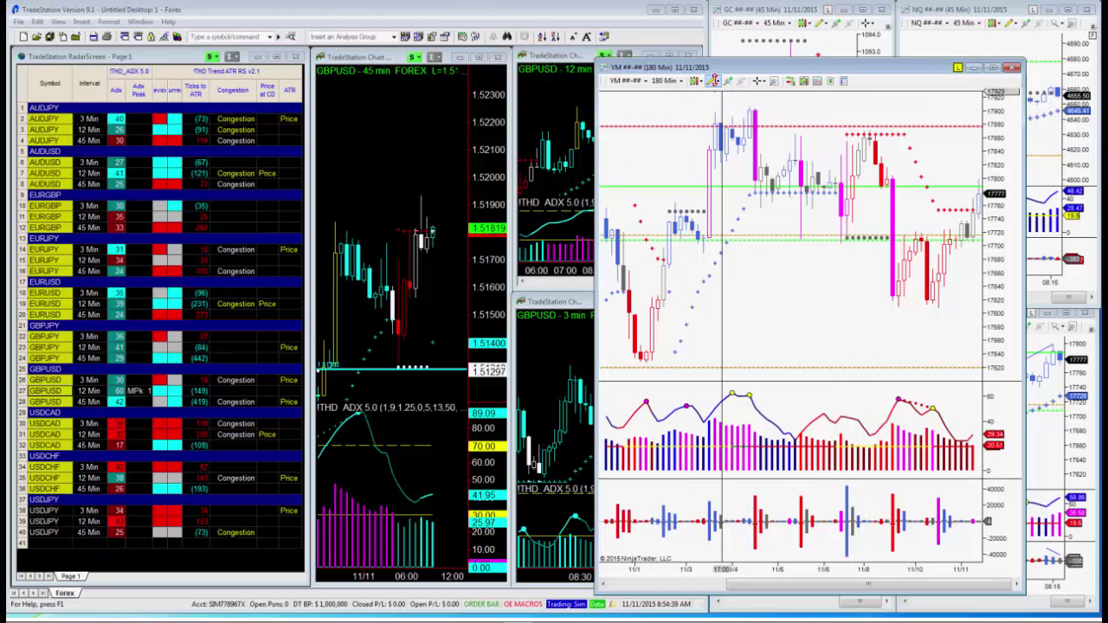
- Draw a rising line above the YM 180-minute price highs, from the magenta bar before 11/8 to the following peak
click(711, 81)
click(727, 134)
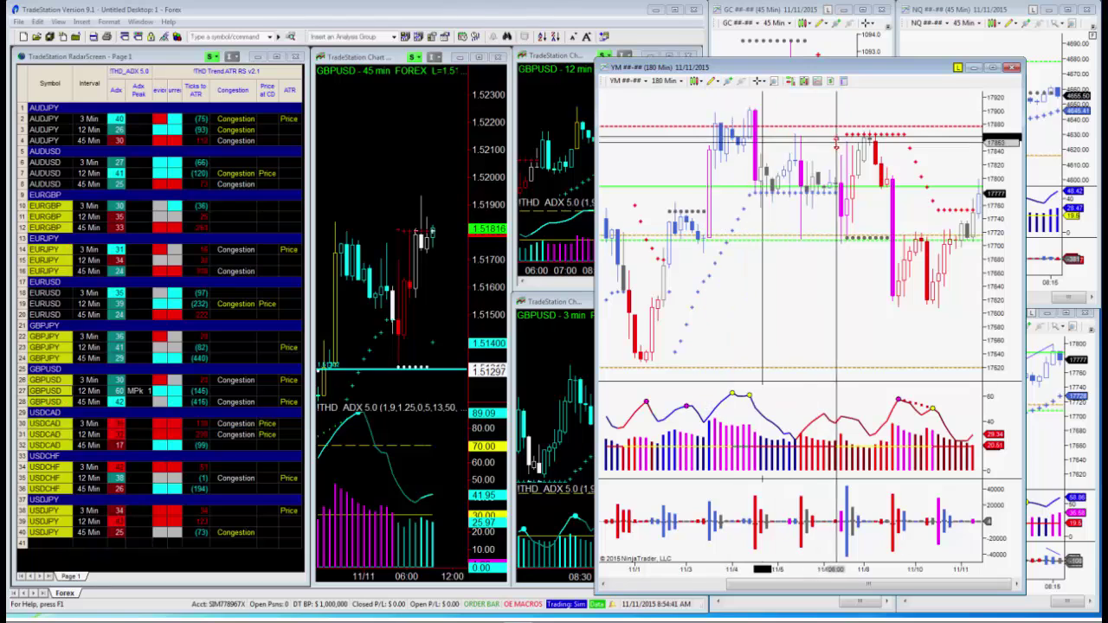
click(840, 153)
click(875, 119)
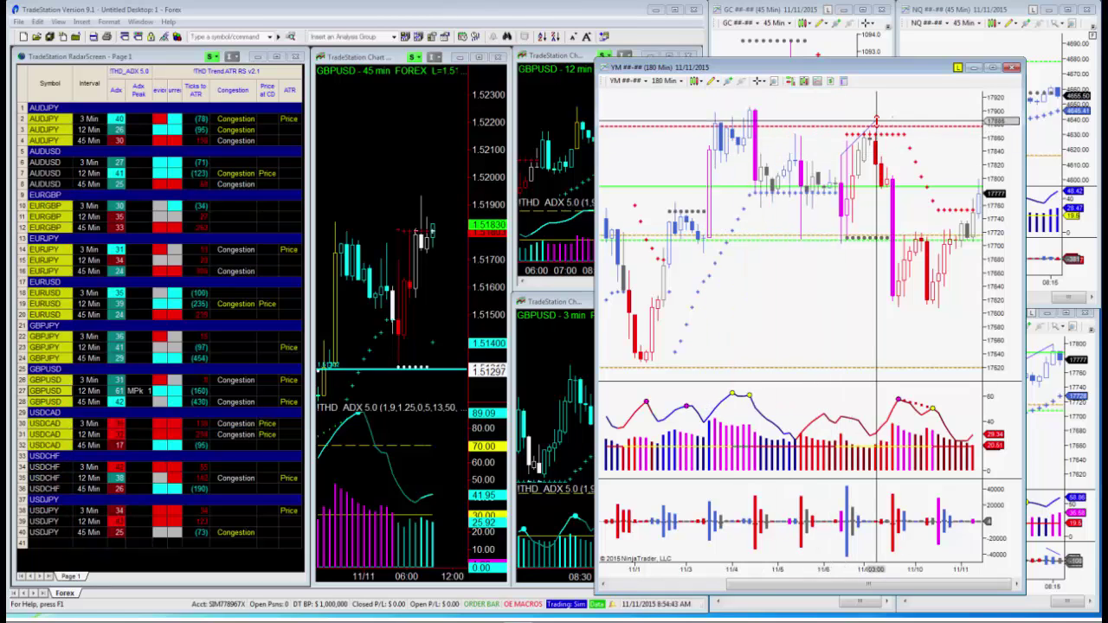
- Draw a matching falling line in the lowest YM pane, from the tall histogram bar near 11/8 to the bars under the price peak
click(711, 81)
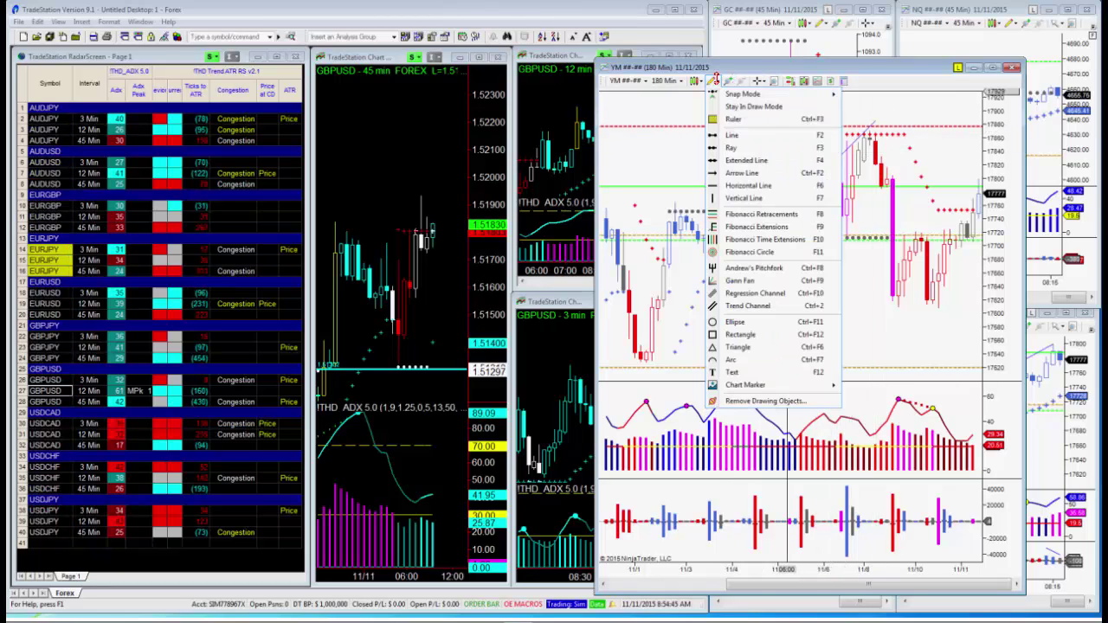
click(732, 136)
click(849, 486)
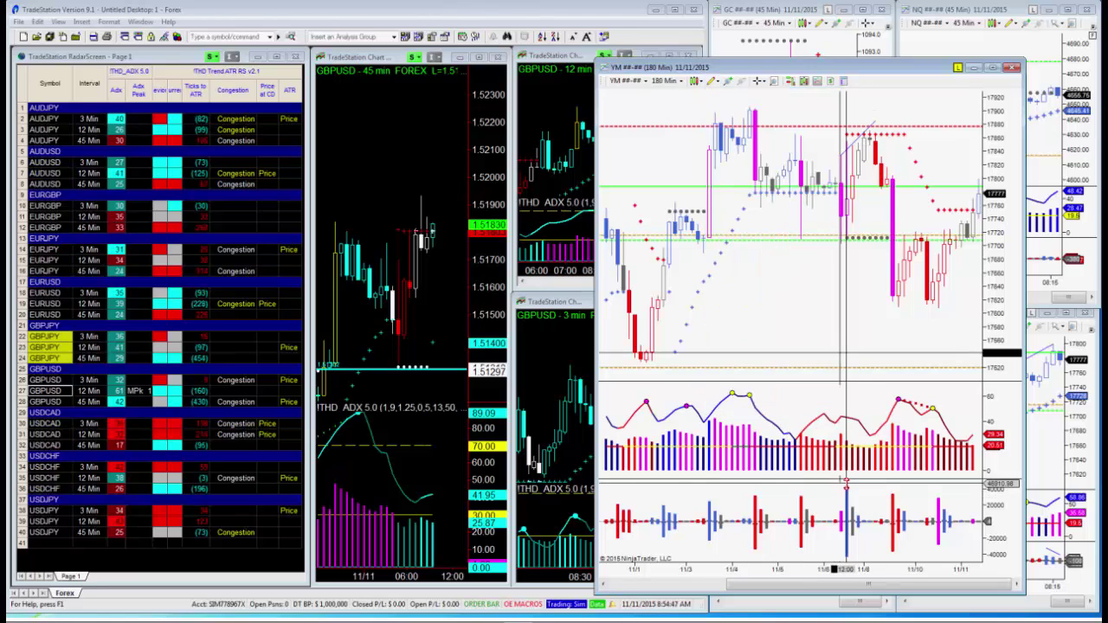
click(876, 524)
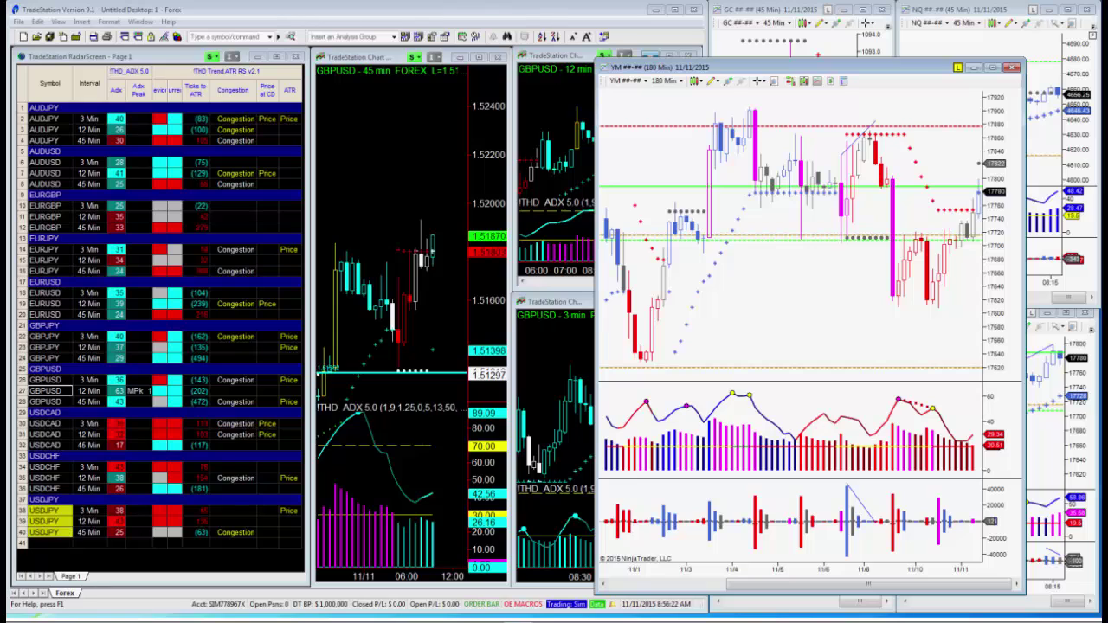
scroll(793, 233, down, 2)
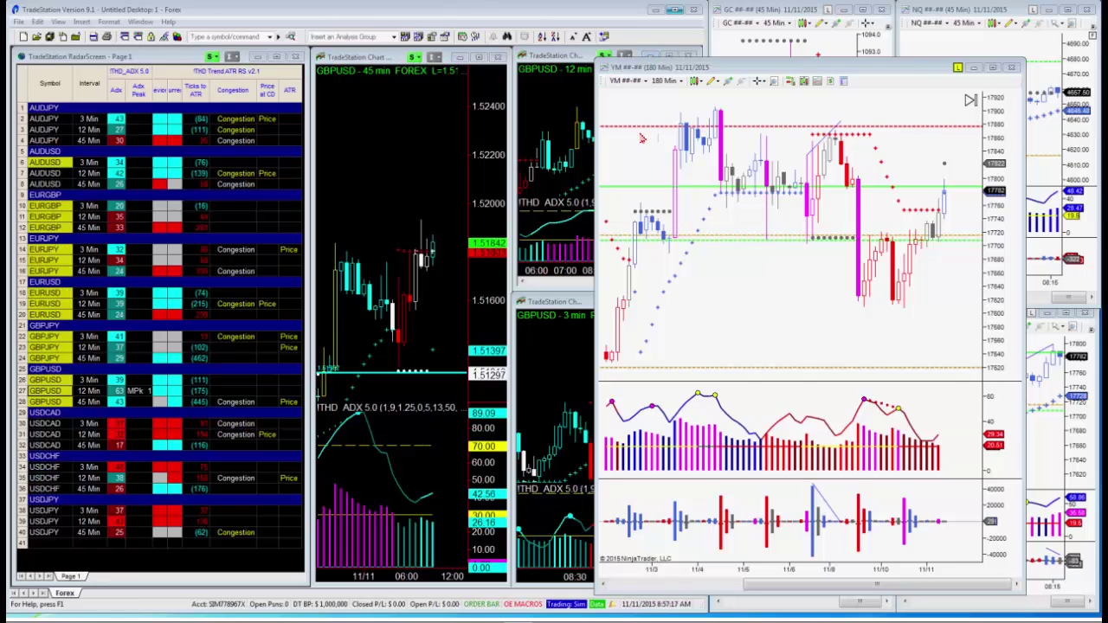
- Close TradeStation without saving the changes to the untitled desktop
click(699, 11)
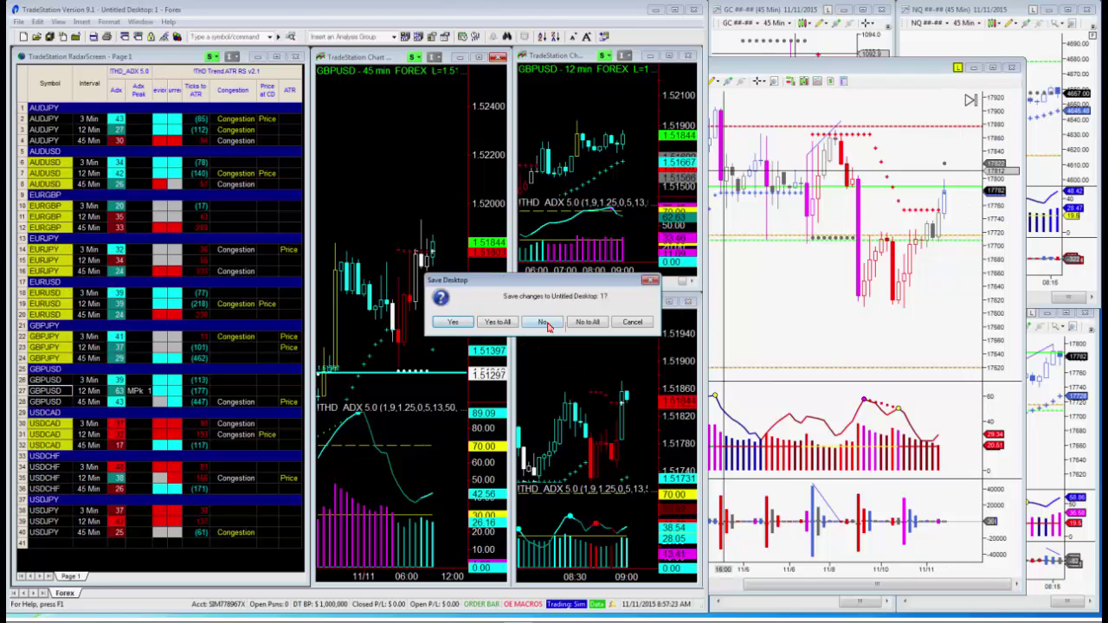
click(546, 323)
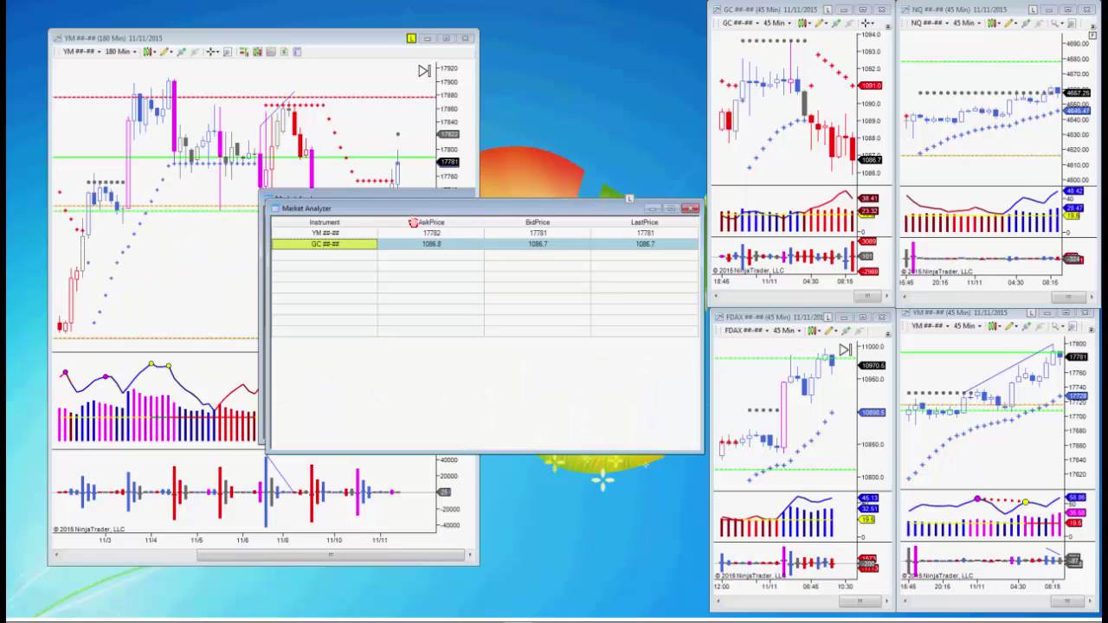
- Load the 3_Min_ATR_CD template into the Market Analyzer
right_click(387, 428)
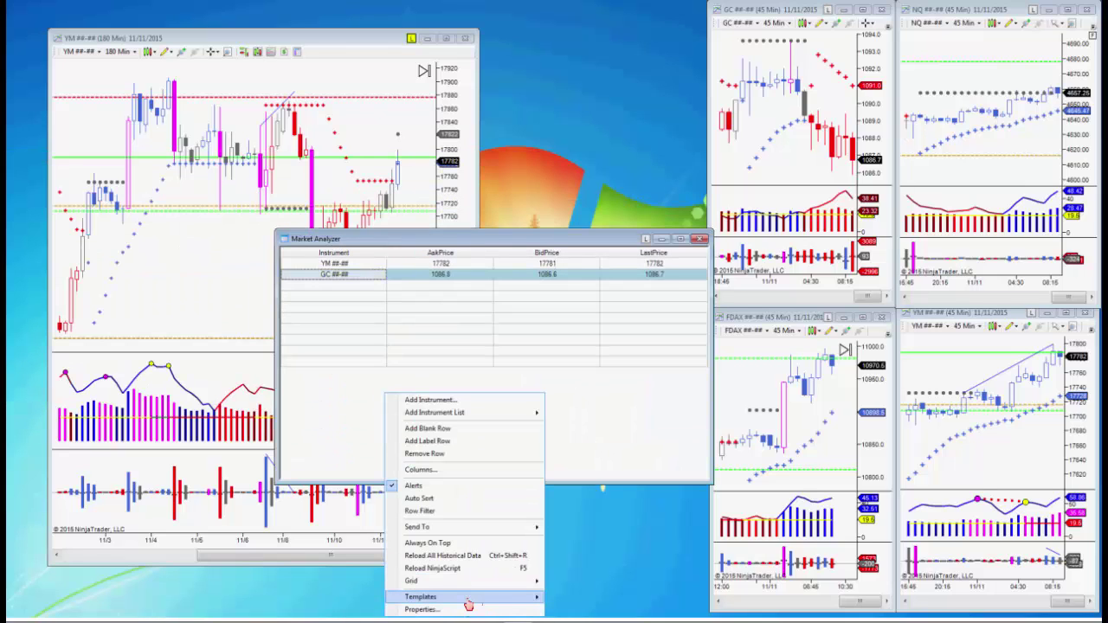
mouse_move(537, 597)
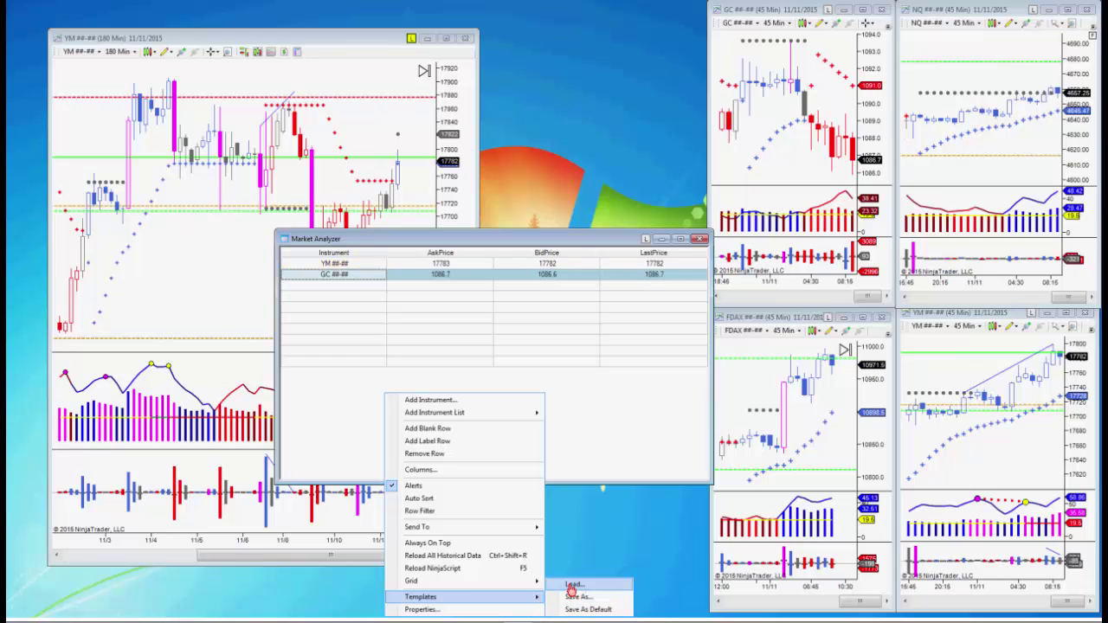
click(573, 586)
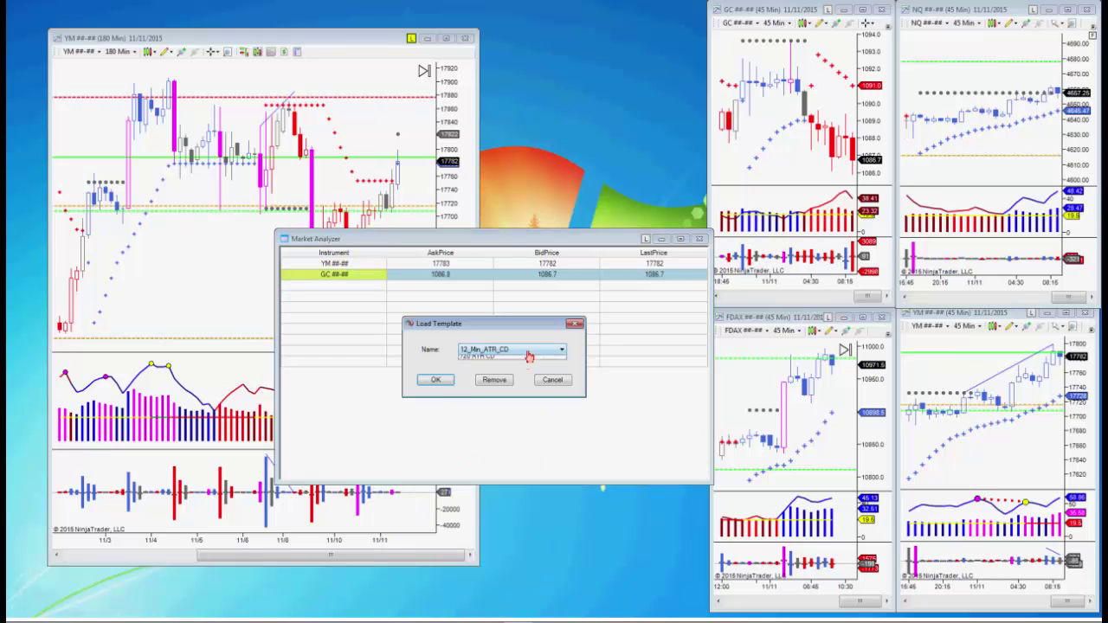
click(509, 386)
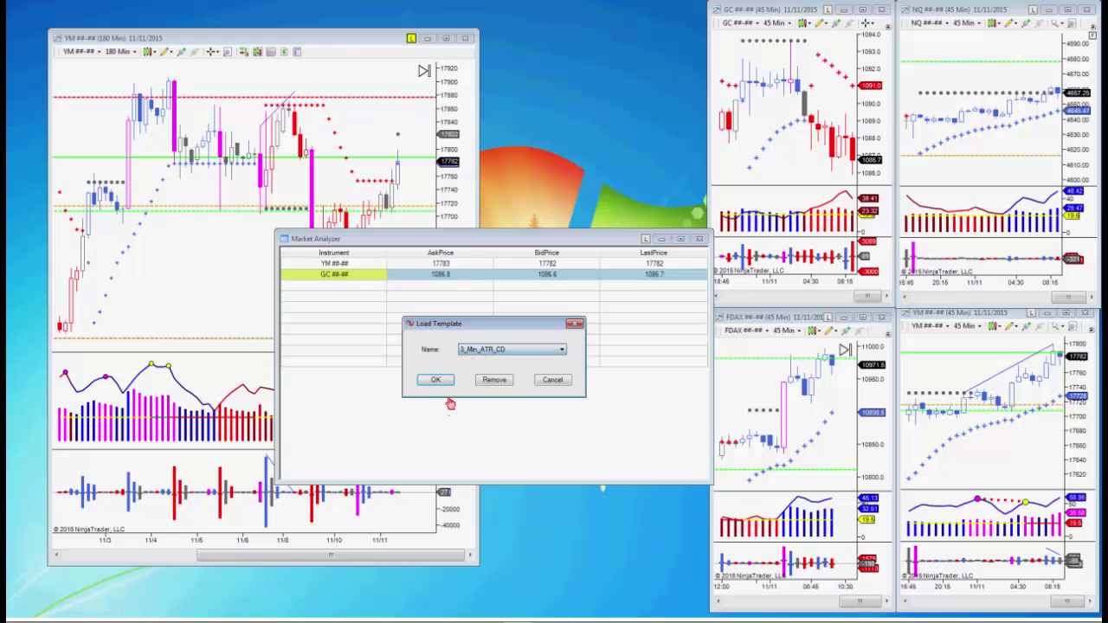
click(429, 384)
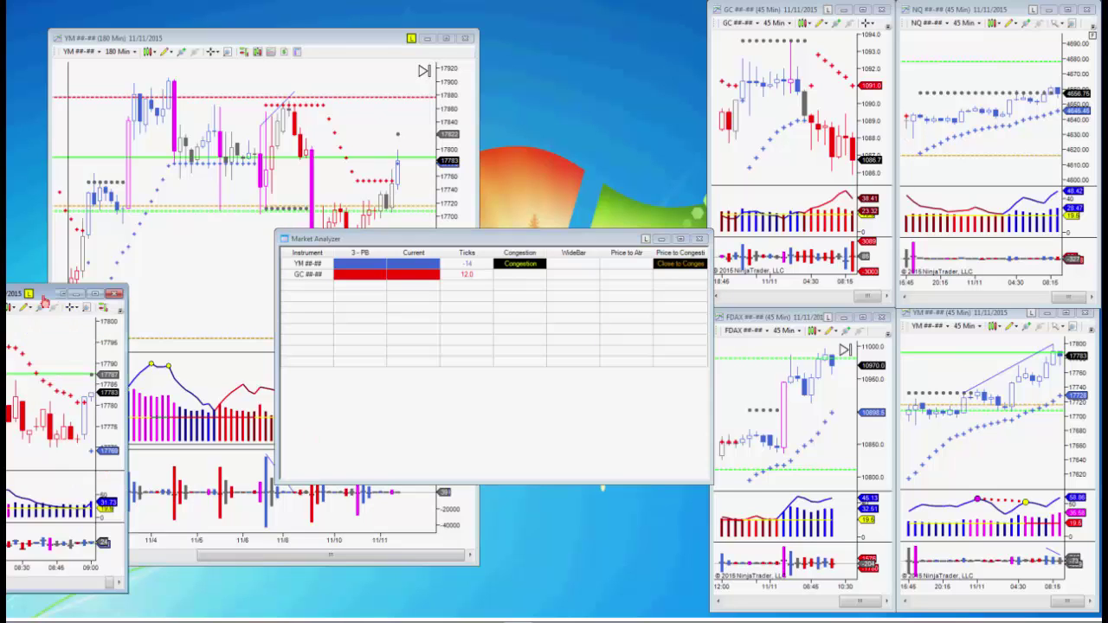
- Move the YM 3-minute chart over the 45-minute charts and shorten the Market Analyzer to a few rows
drag(37, 289, 872, 216)
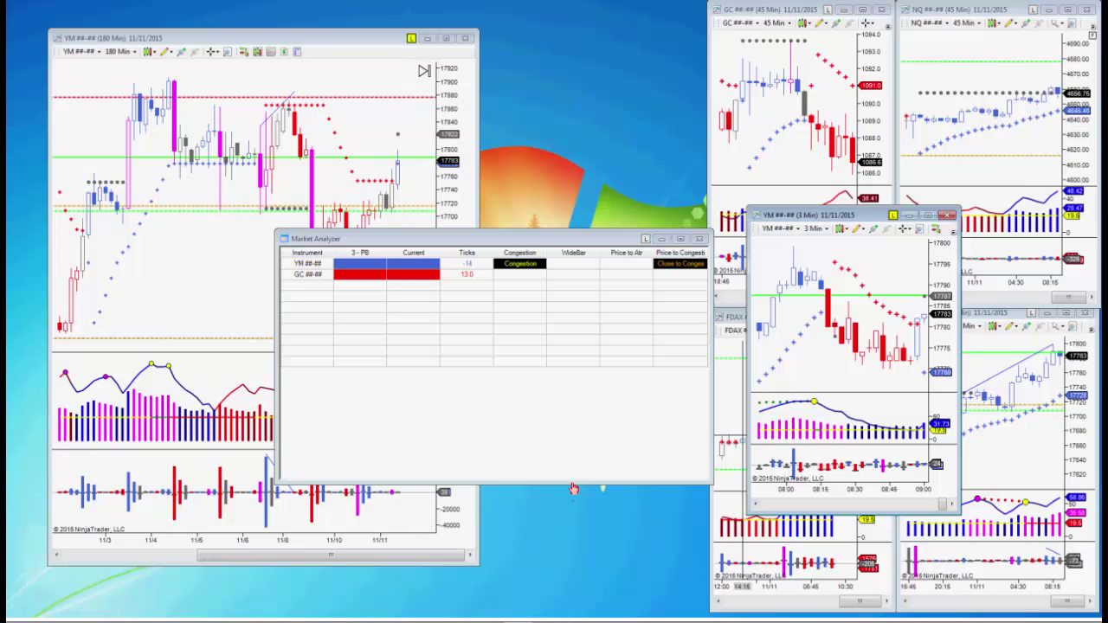
drag(573, 489, 580, 303)
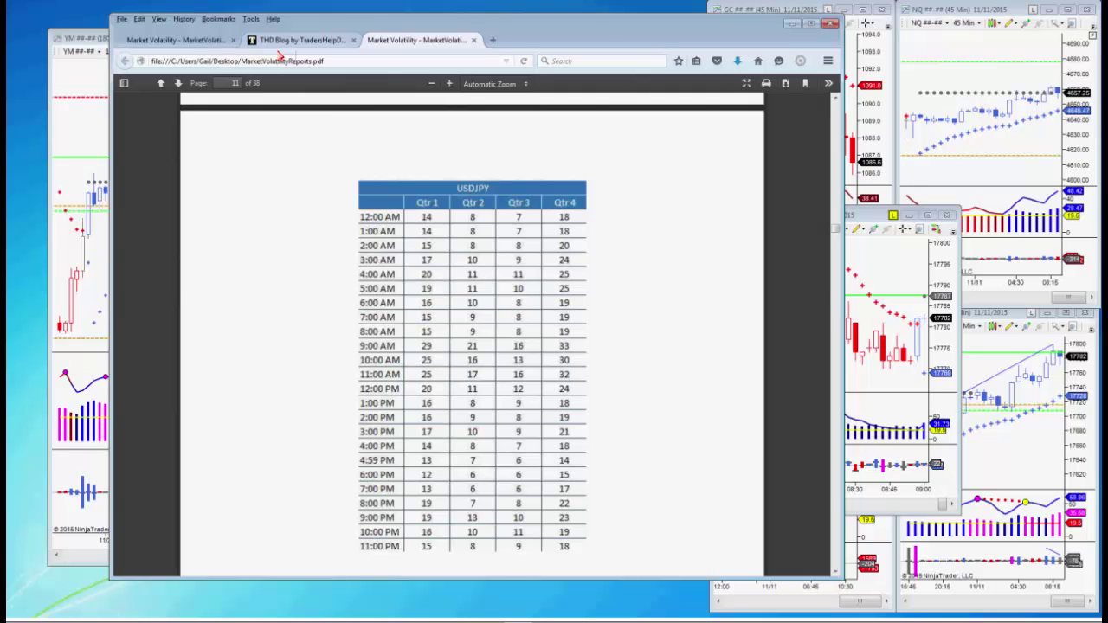
- Open the THD Products page of the TradersHelpDesk site in the browser and look through the indicators, packages and books offered
click(285, 40)
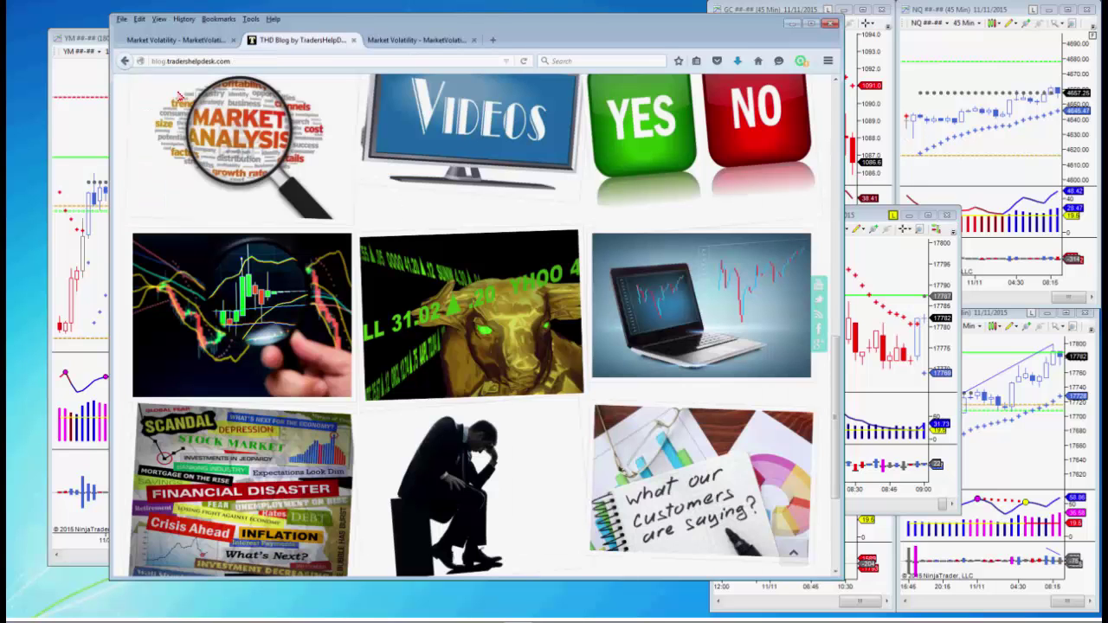
click(180, 96)
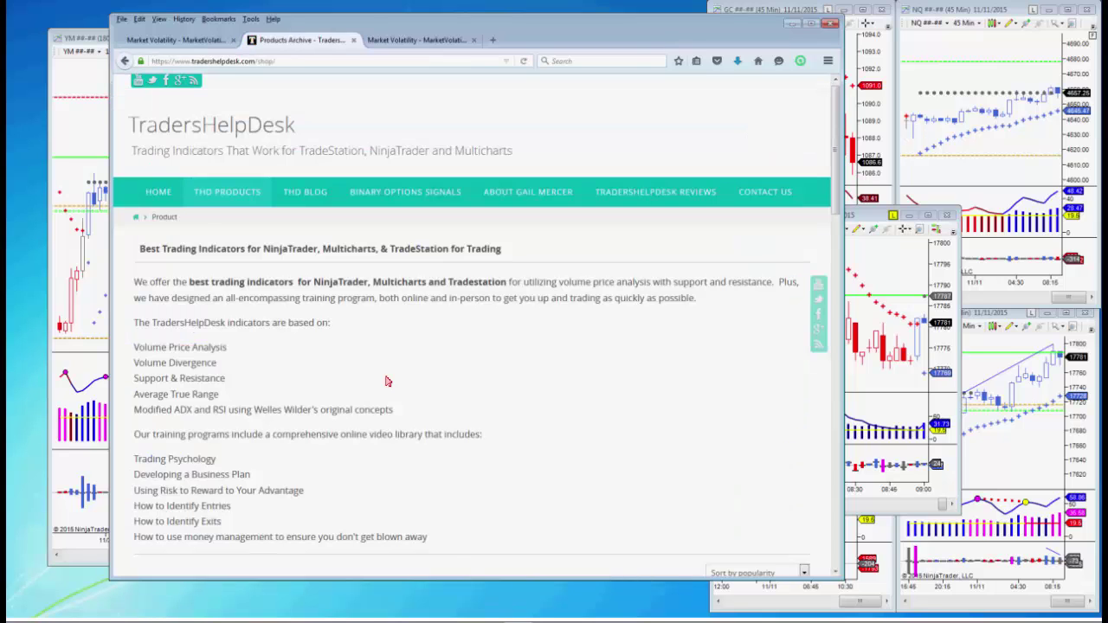
scroll(387, 381, down, 3)
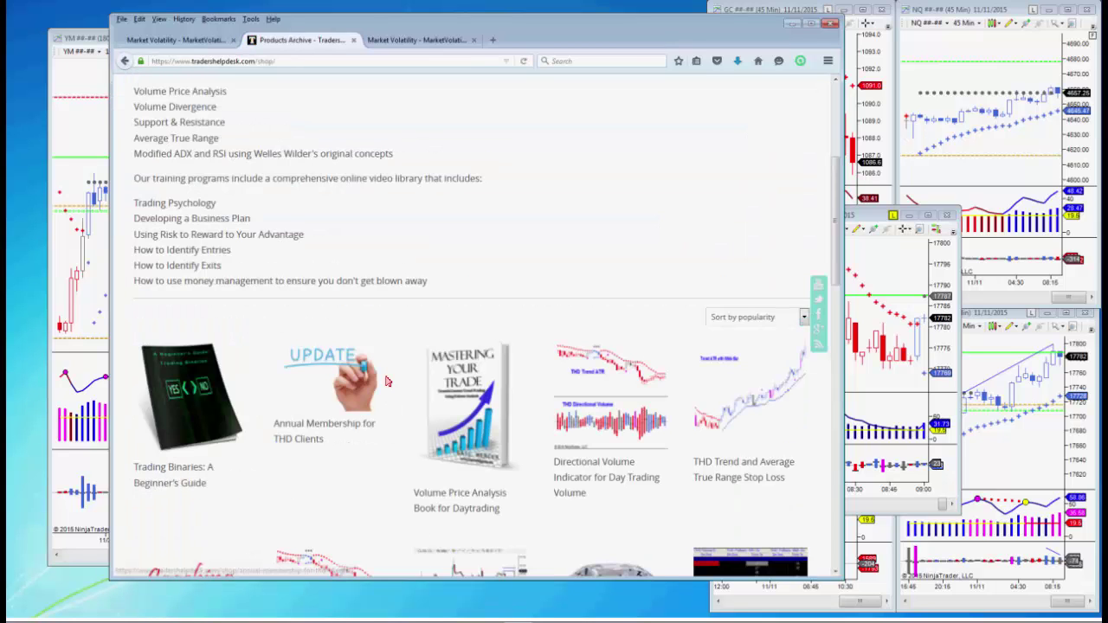
scroll(387, 381, down, 5)
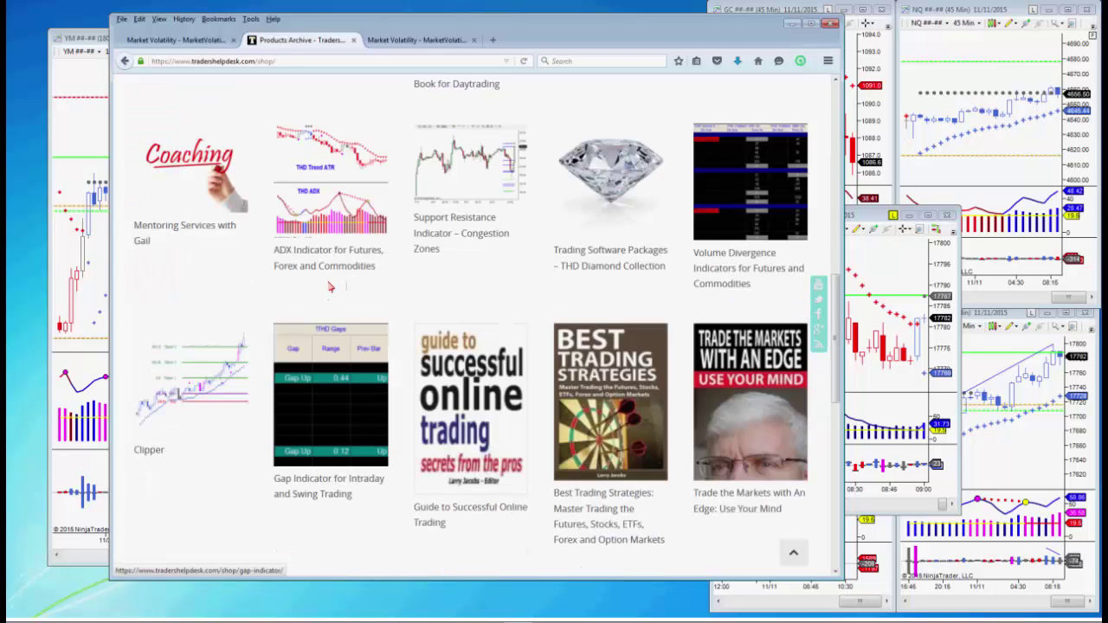
scroll(597, 173, down, 2)
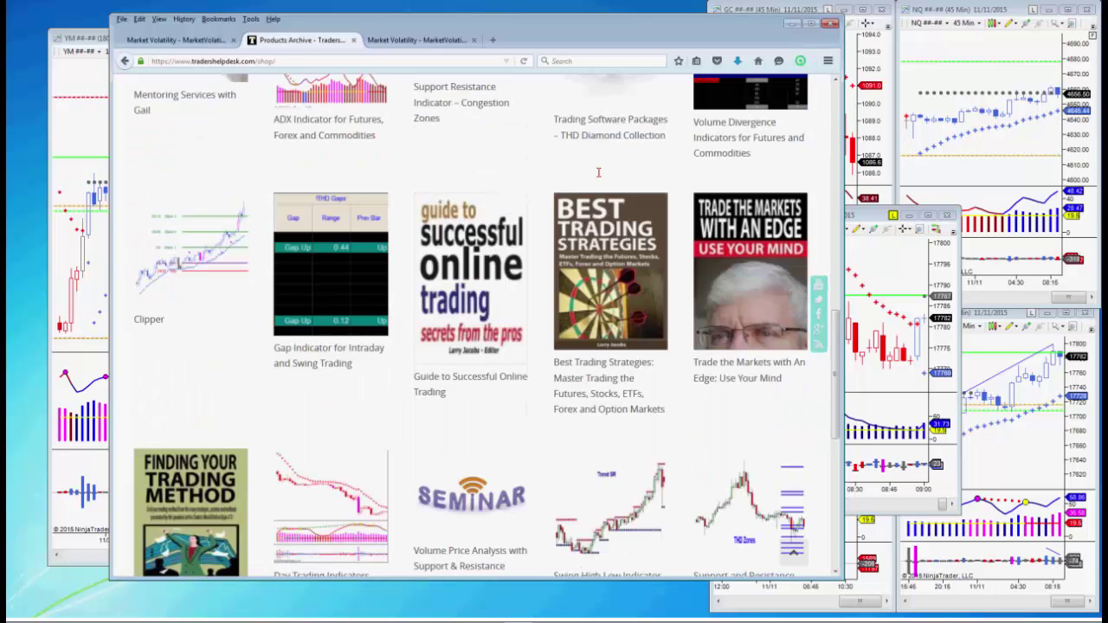
scroll(359, 399, down, 2)
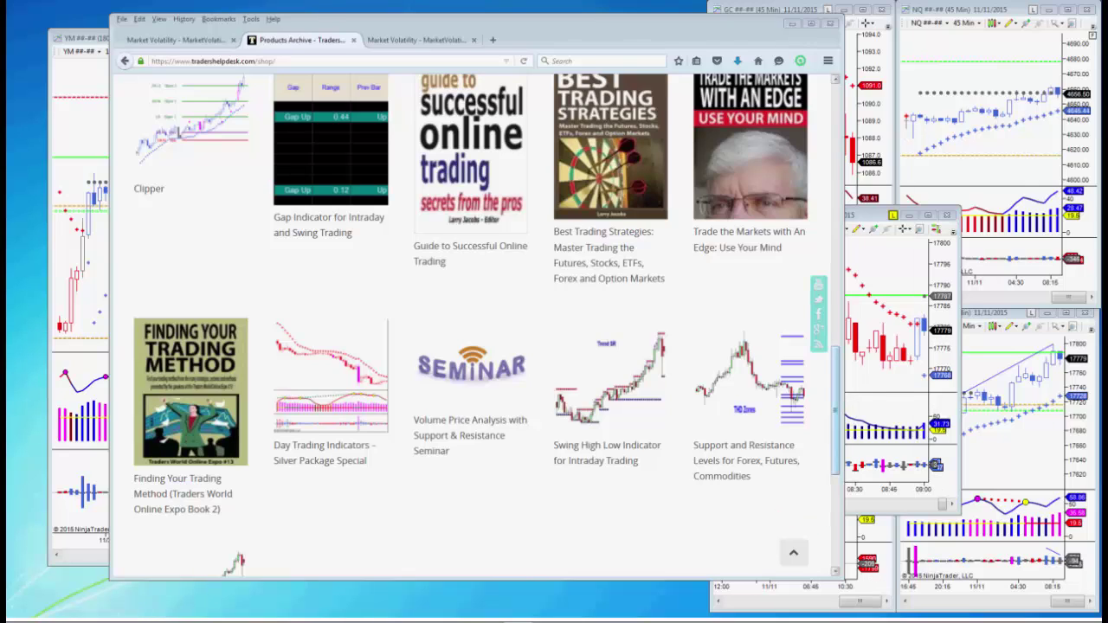
- Minimize the browser and dismiss the Recast recording notice
click(792, 28)
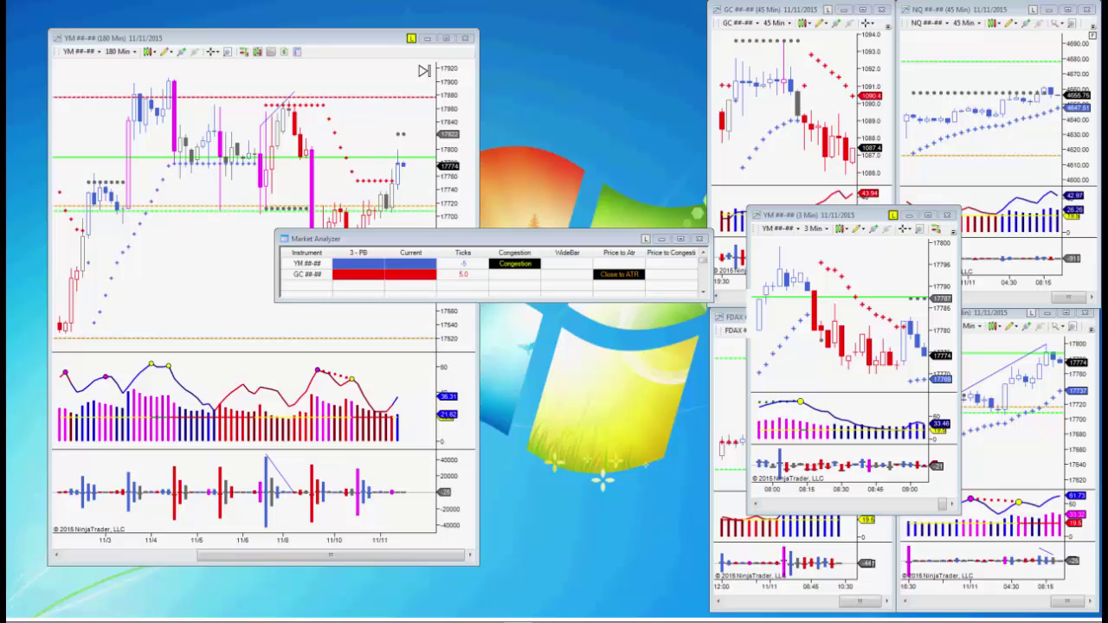
click(328, 439)
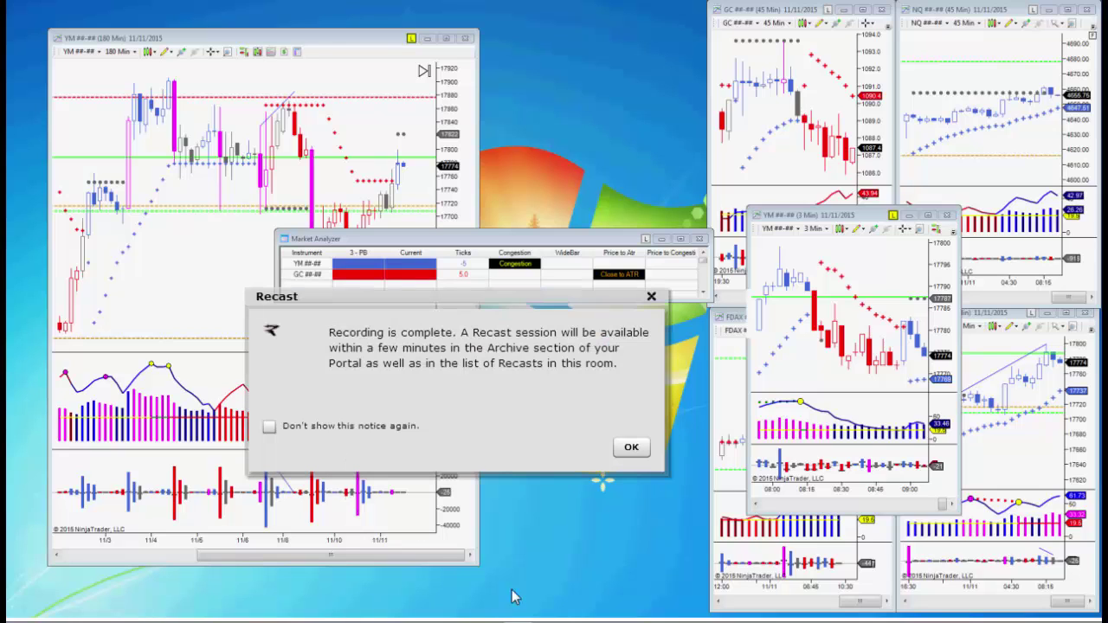
click(624, 451)
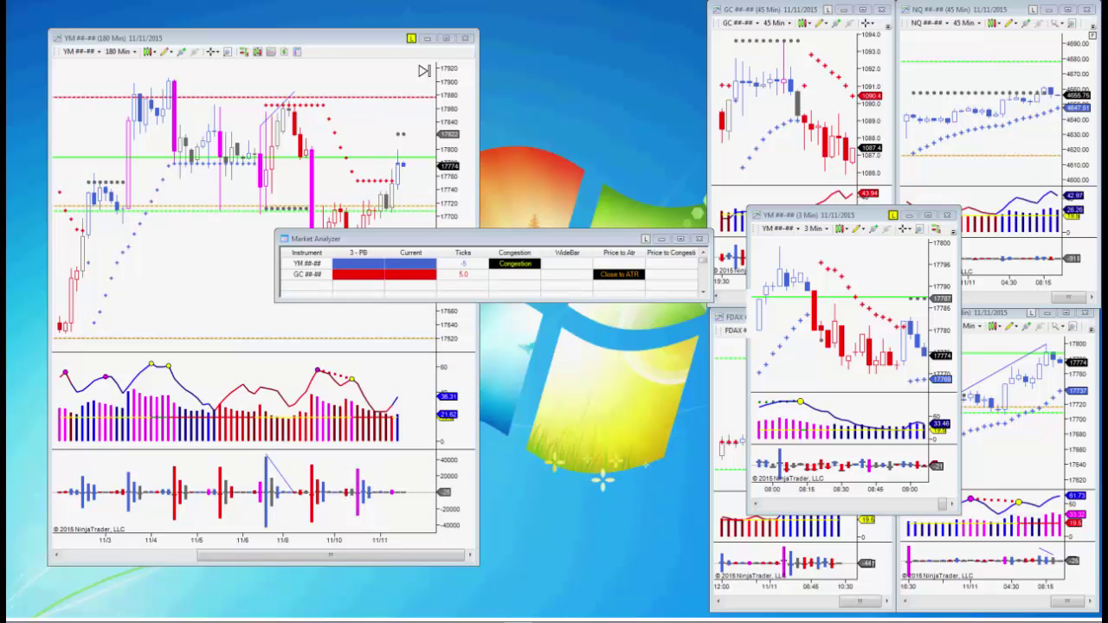